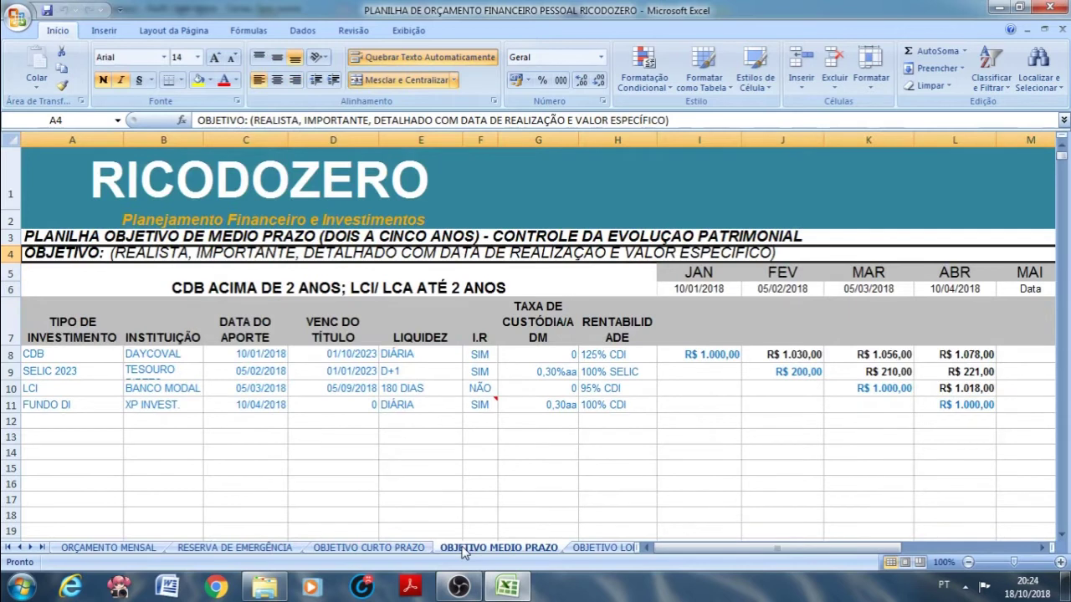
- View the OBJETIVO LONGO PRAZO sheet and return to the ORÇAMENTO MENSAL sheet
click(599, 547)
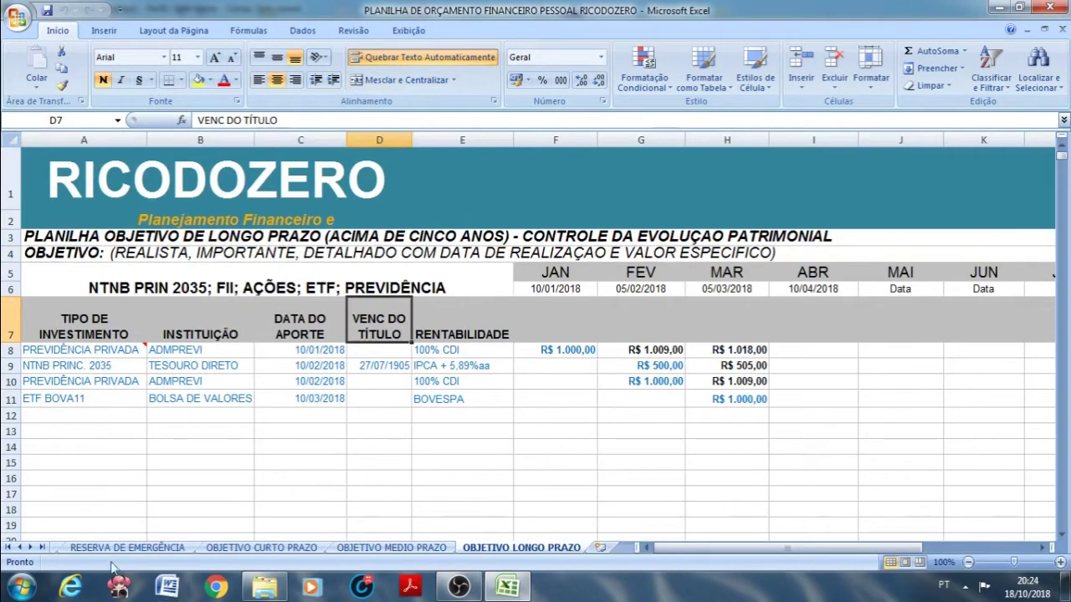
click(20, 547)
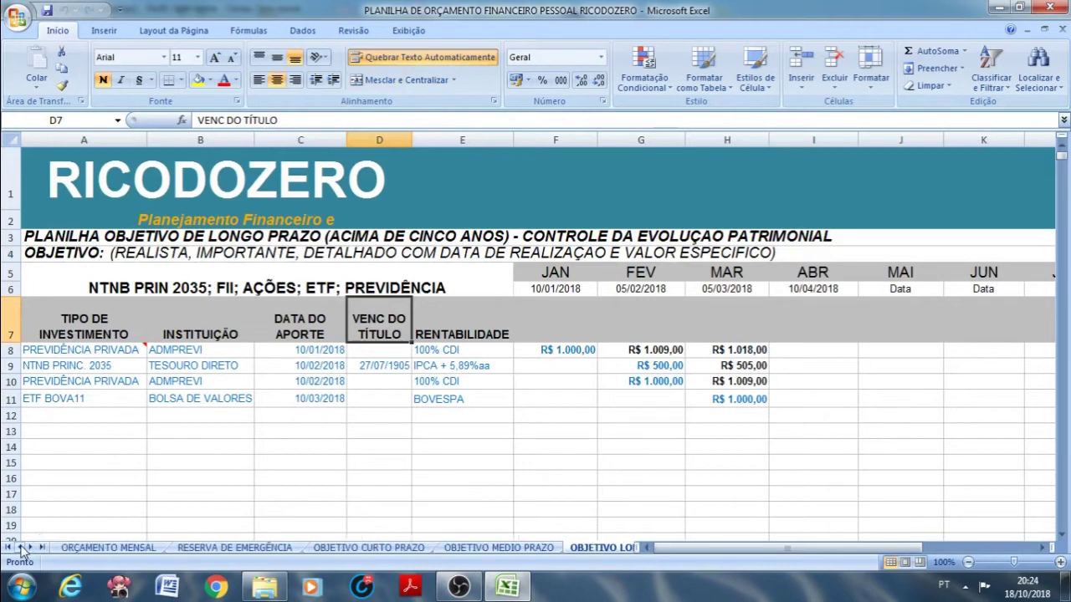
click(86, 550)
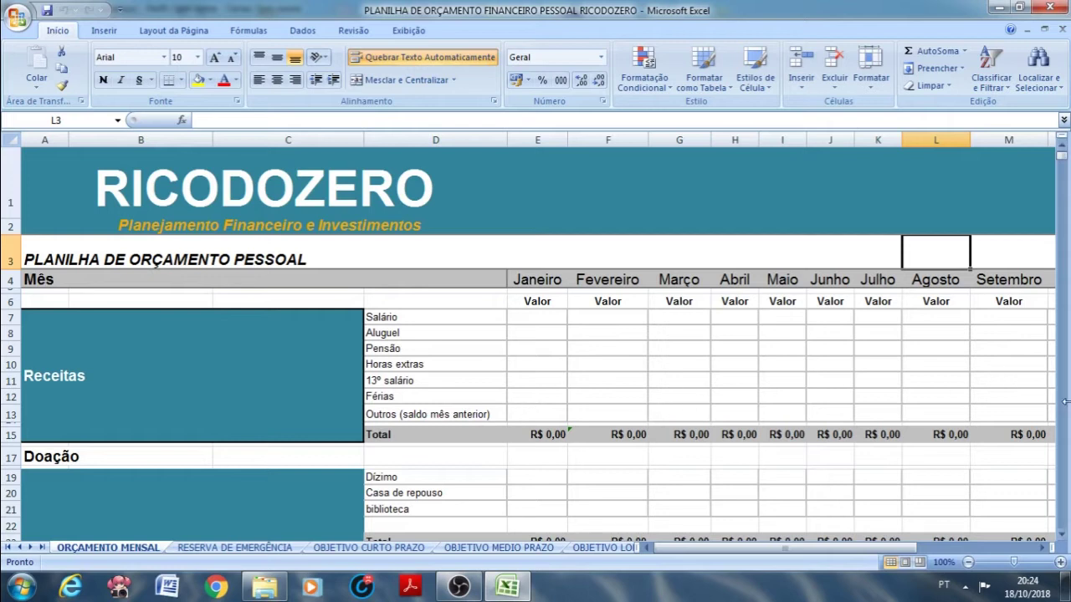
- Review the whole monthly budget sheet from Receitas down to the Saldo section, and return to its beginning
click(1062, 534)
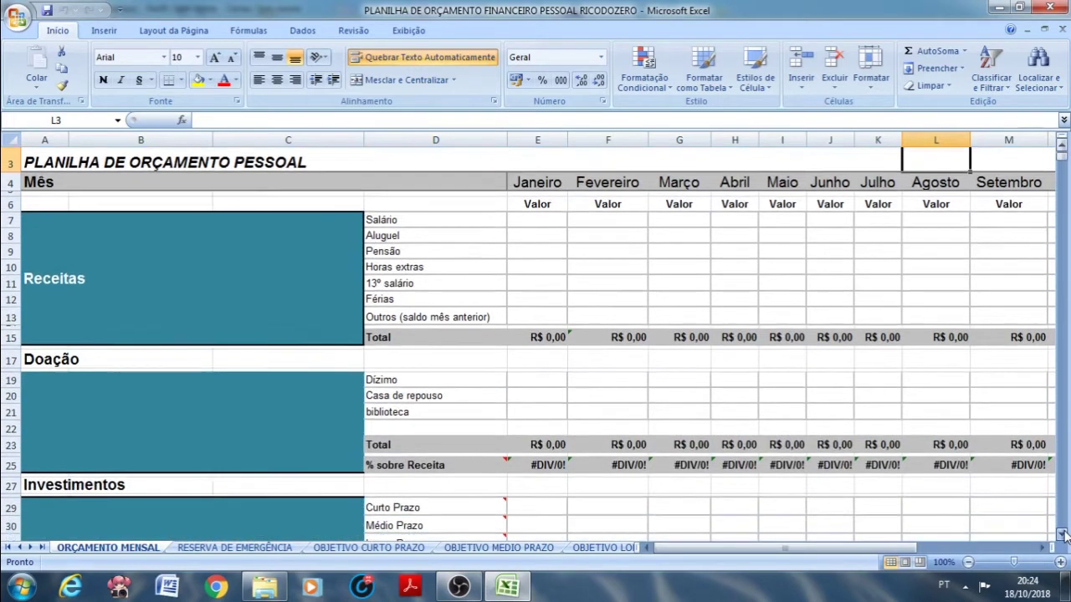
scroll(1062, 534, down, 4)
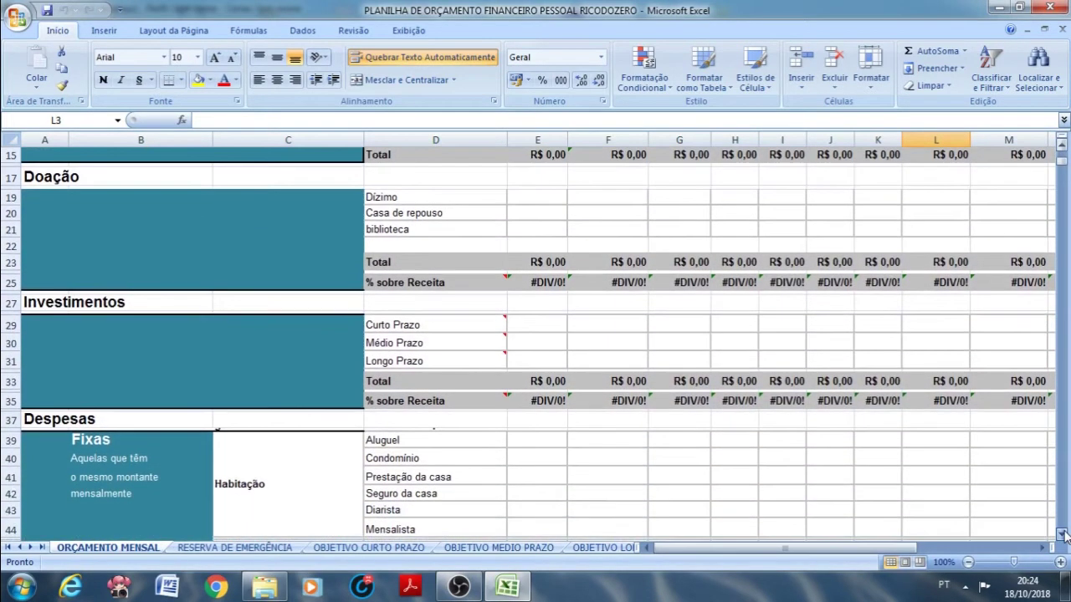
scroll(1062, 534, down, 5)
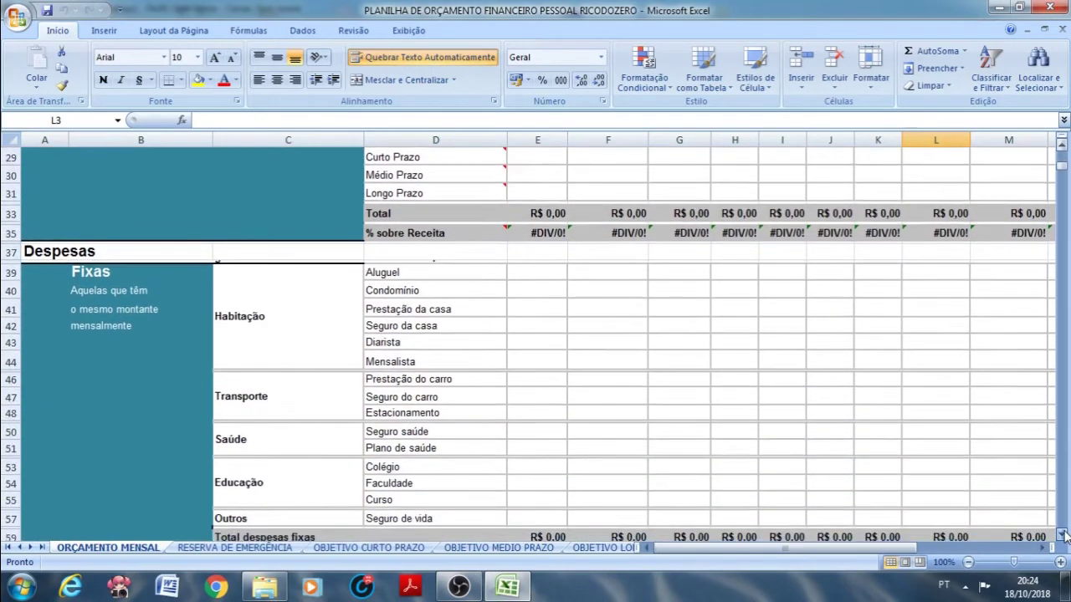
scroll(1063, 535, down, 10)
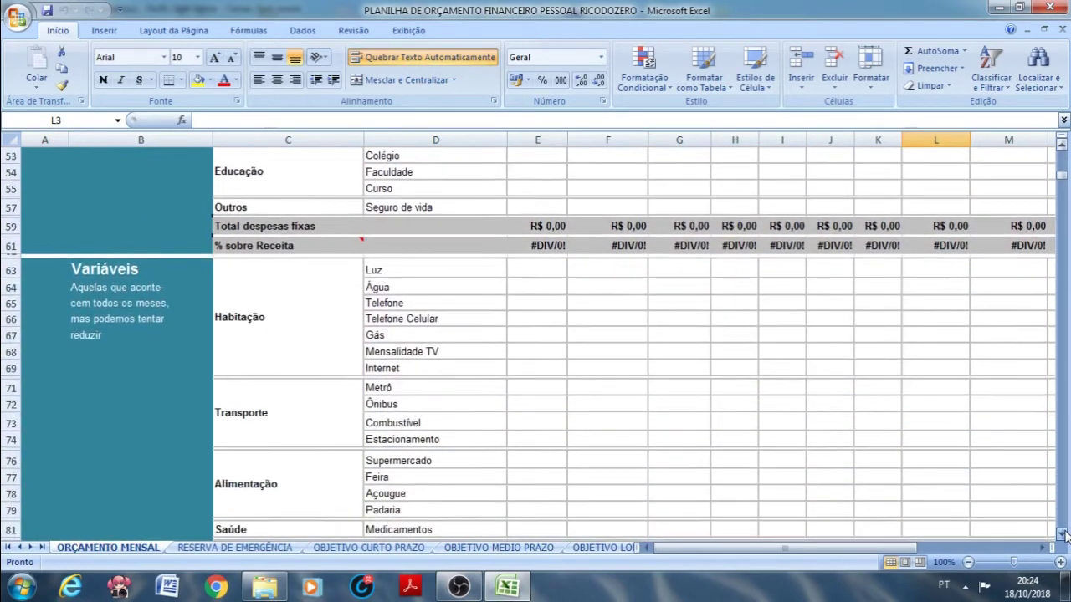
scroll(1064, 534, down, 10)
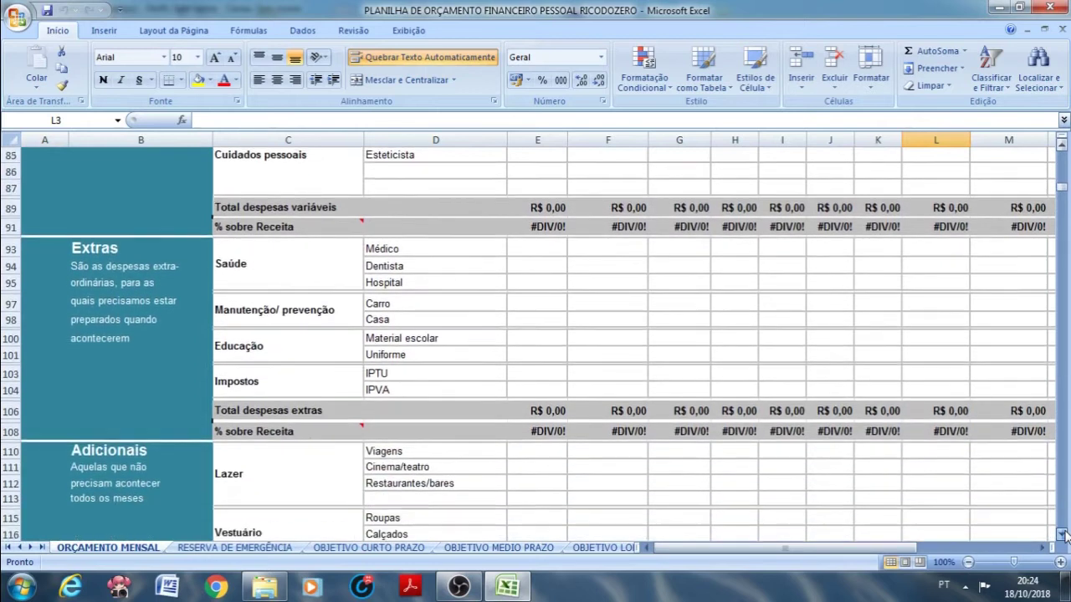
scroll(1064, 533, down, 3)
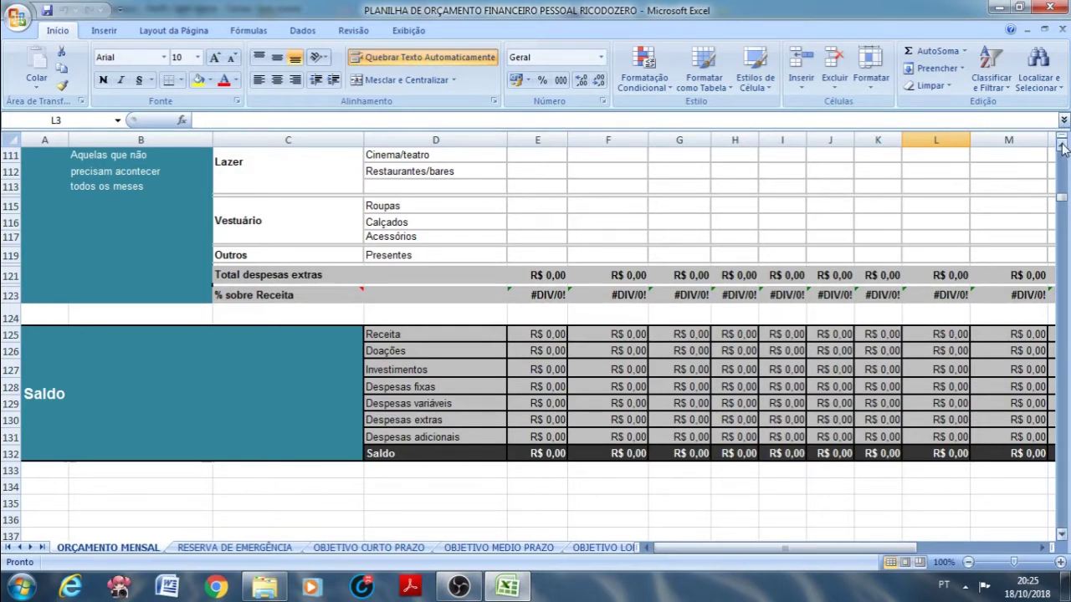
drag(1062, 146, 1062, 147)
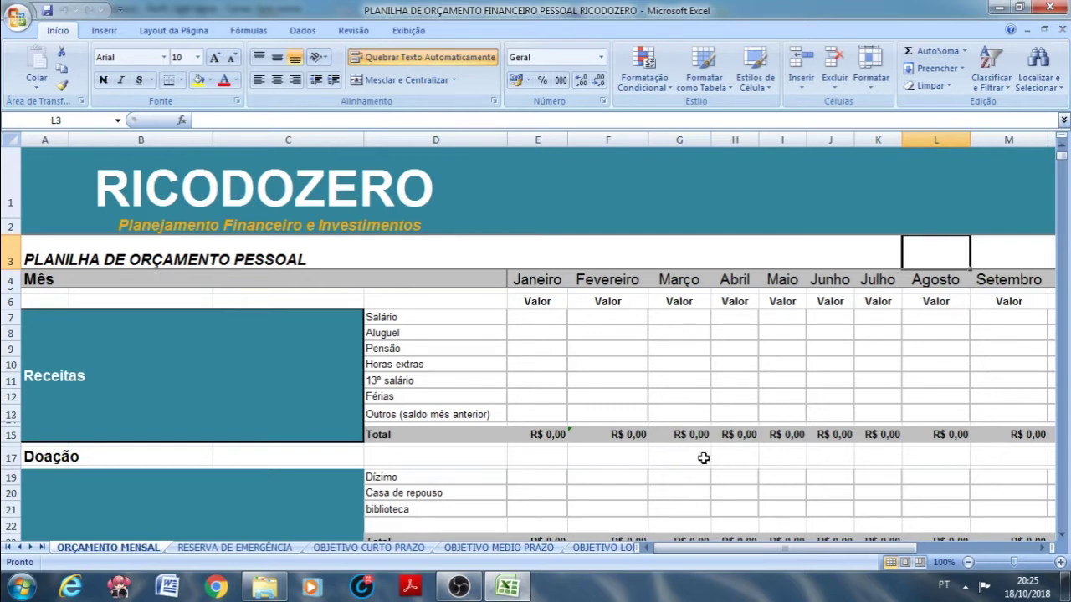
- Enter 2.000,00 as the January Salário and widen the January column so its total fits
click(530, 363)
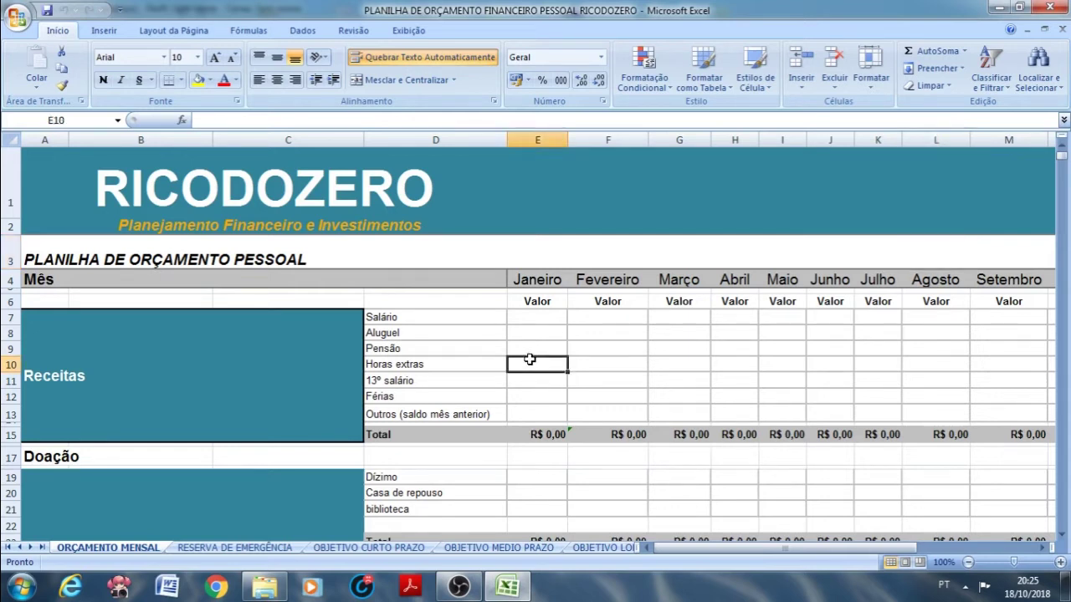
click(529, 323)
text(2)
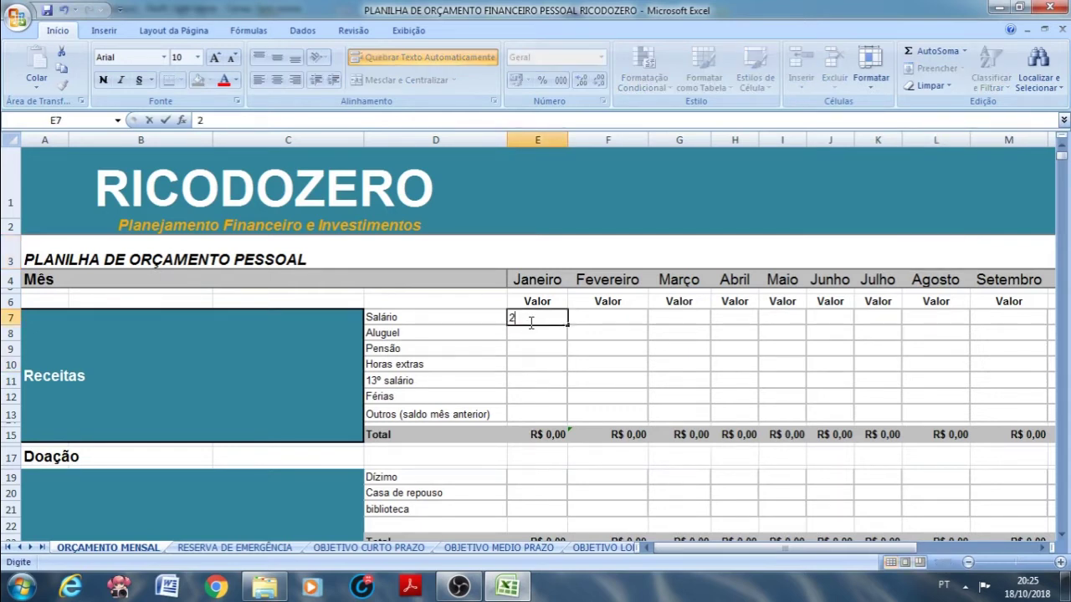
text(.000,00)
key(Return)
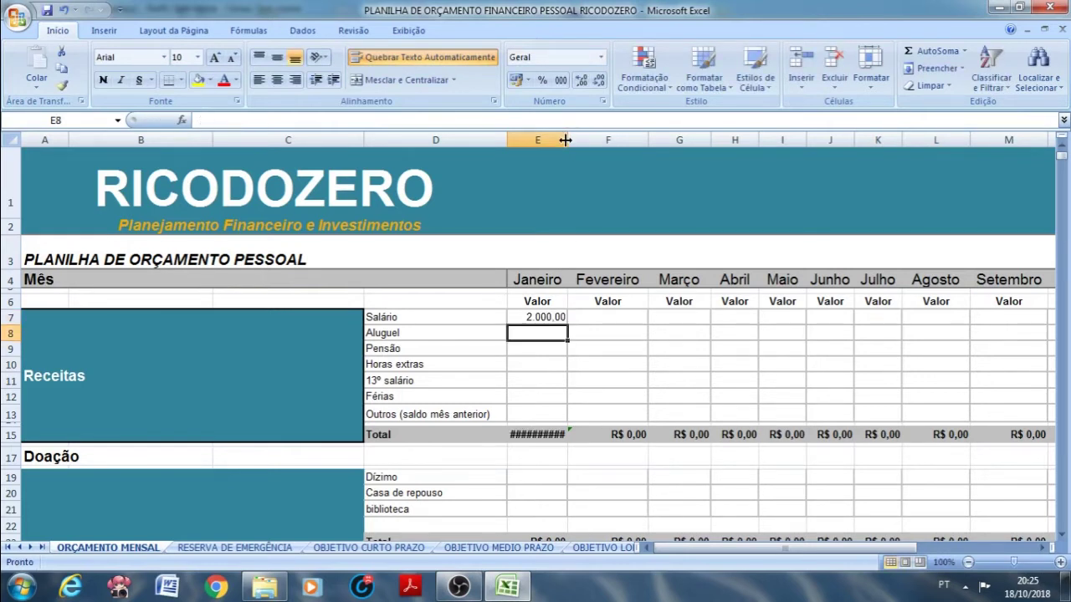
drag(566, 140, 583, 140)
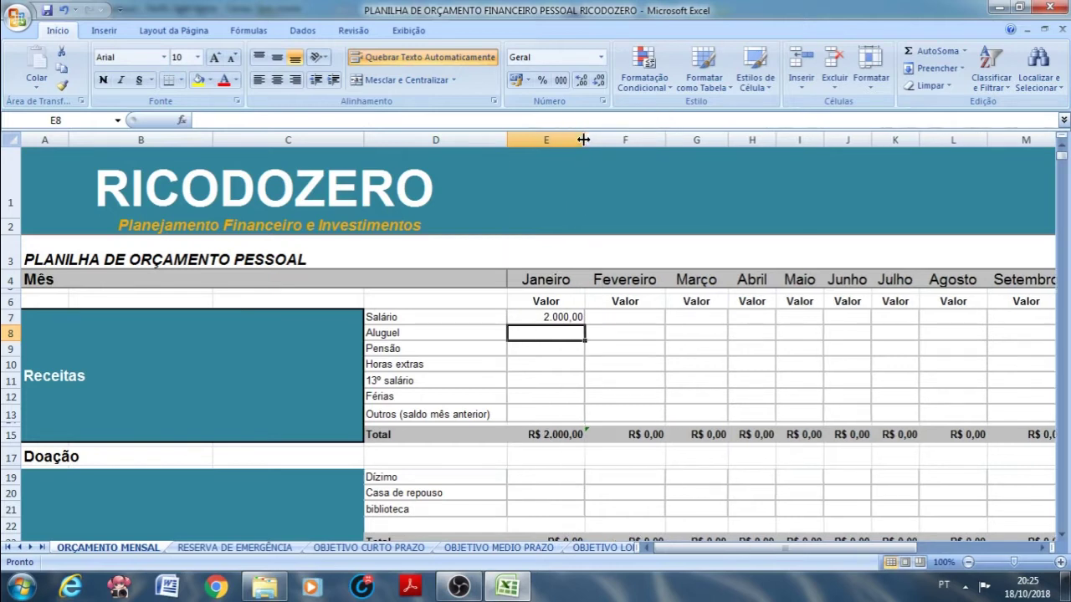
- Enter 500,00 as the January Pensão under Receitas
click(554, 350)
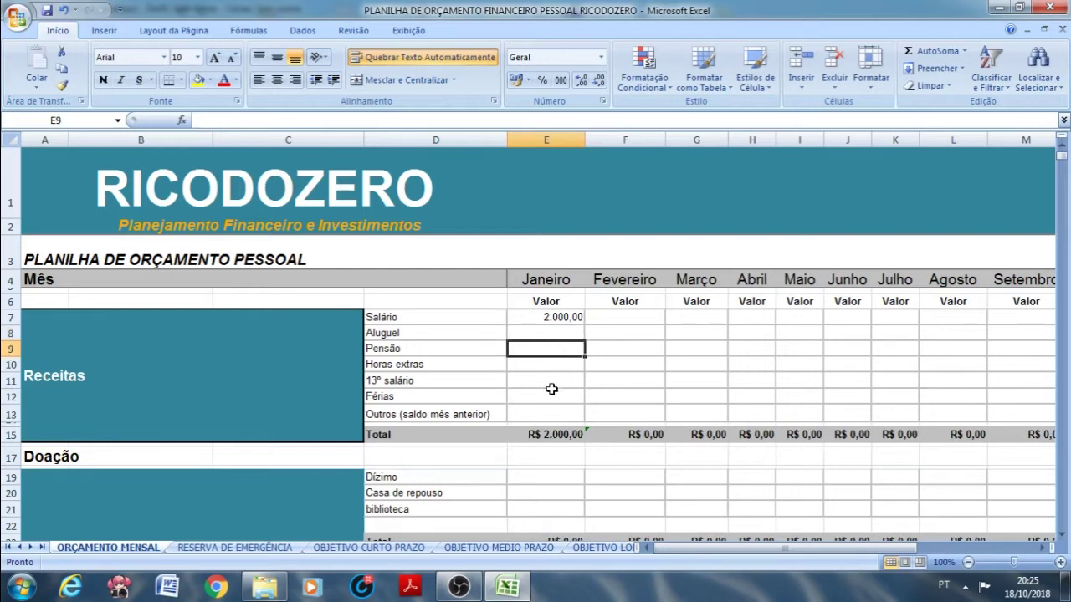
text(500,00)
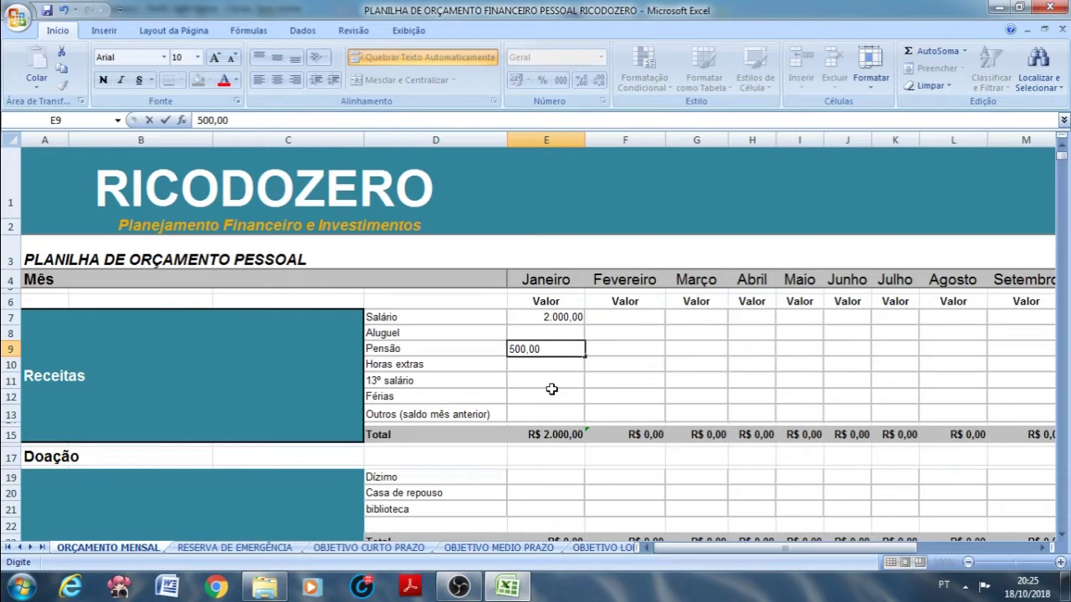
click(552, 393)
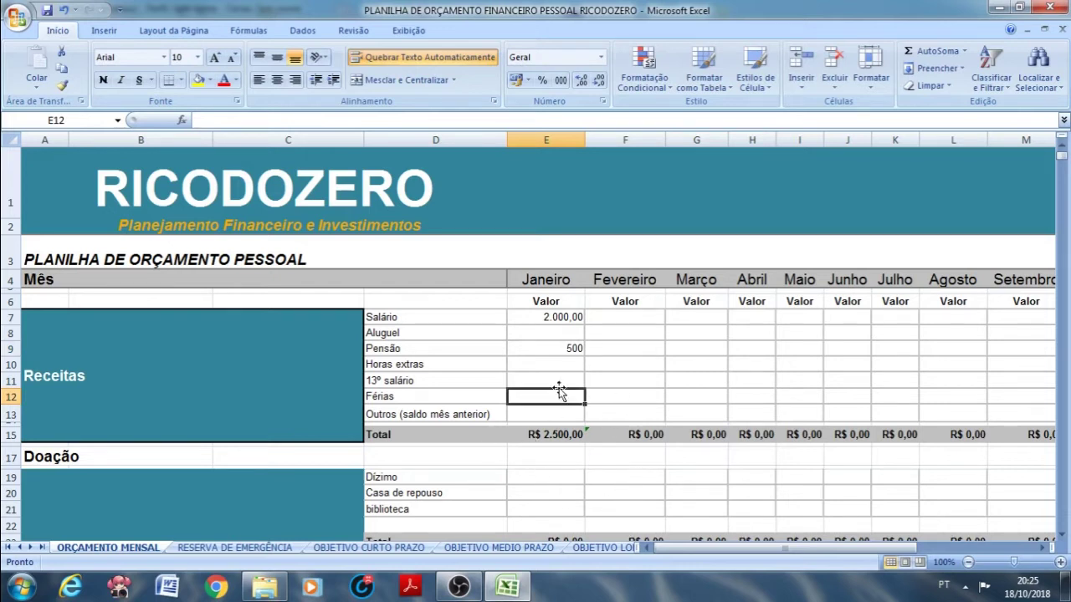
- Enter 150,00 as the January donation for Casa de repouso in the Doação section
click(1062, 535)
click(1062, 535)
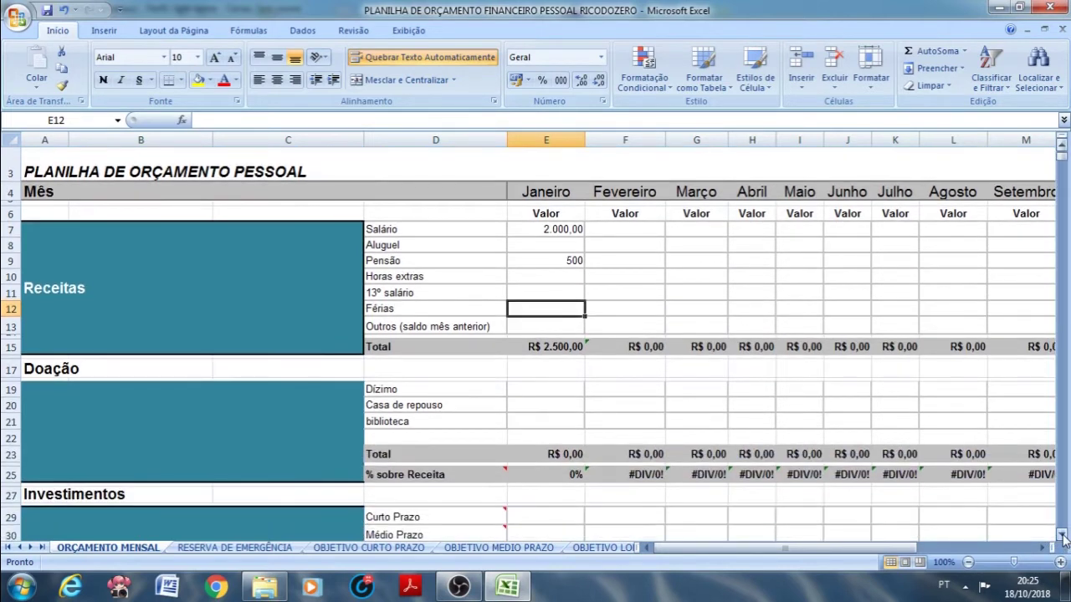
click(1063, 534)
click(1063, 535)
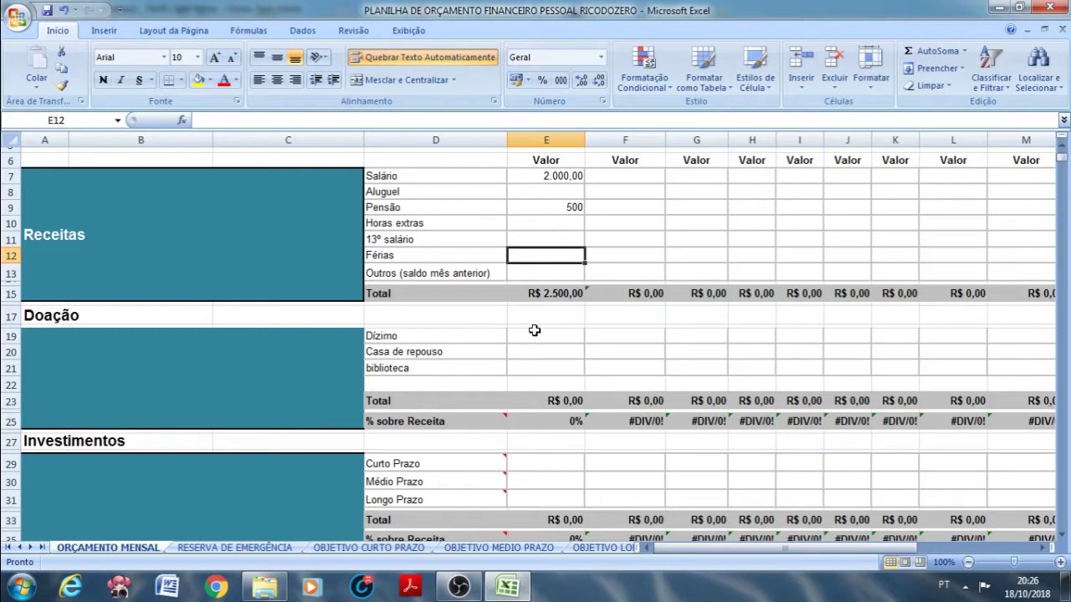
click(537, 336)
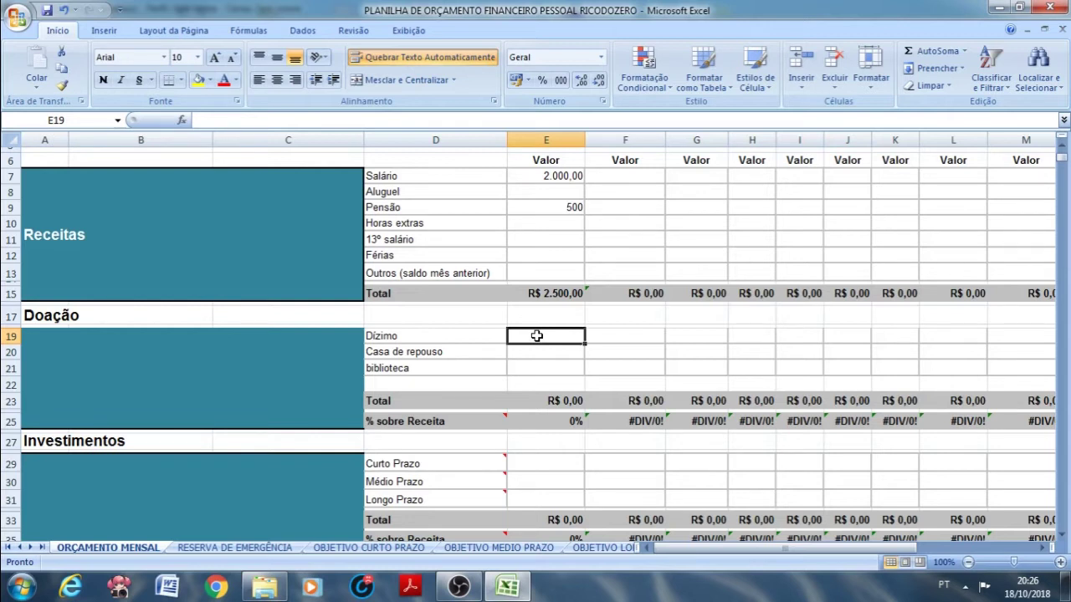
click(463, 336)
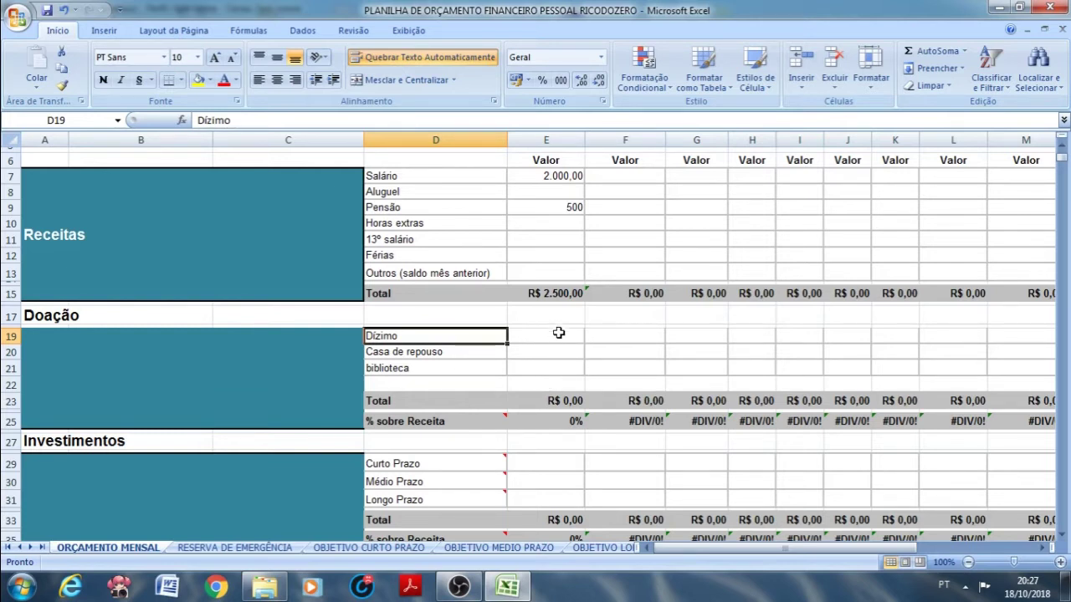
click(559, 363)
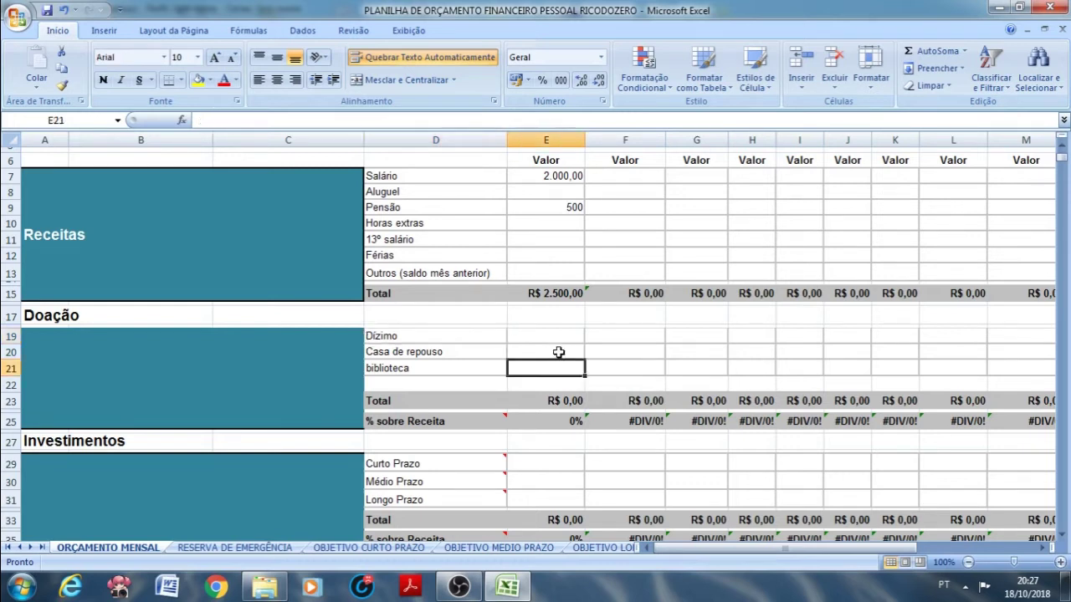
click(559, 349)
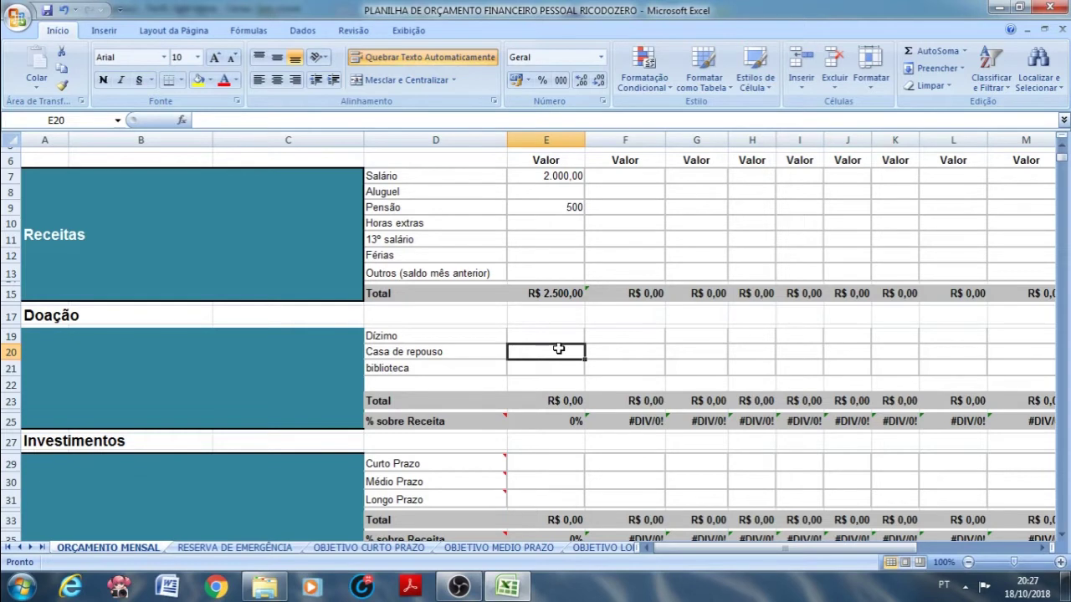
text(150,00)
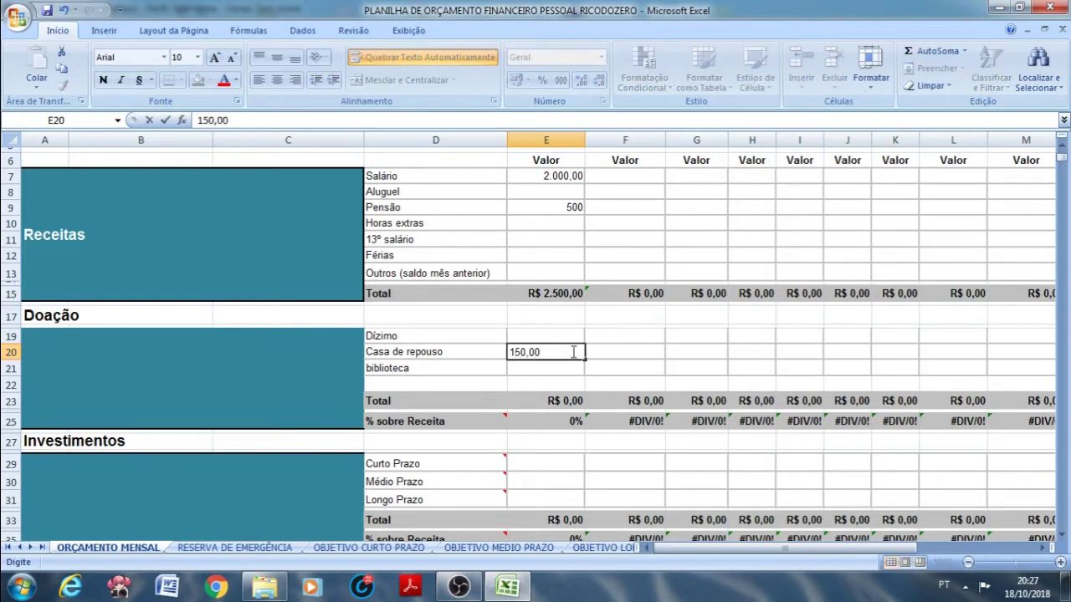
click(572, 369)
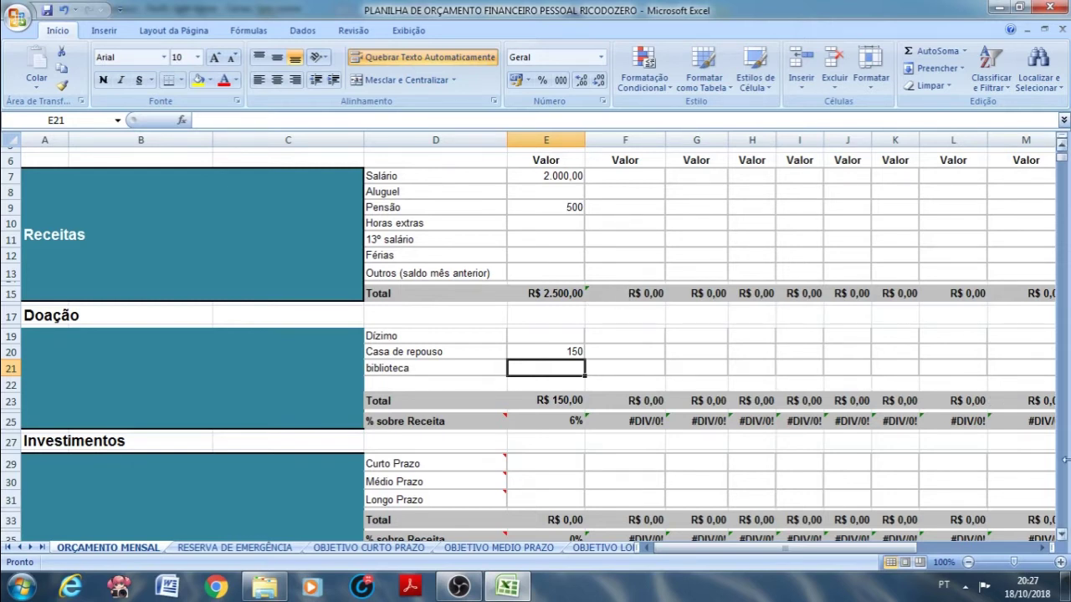
- Add the note "(até 200,00)" to the merged coloured block beside the Doação items
click(1063, 535)
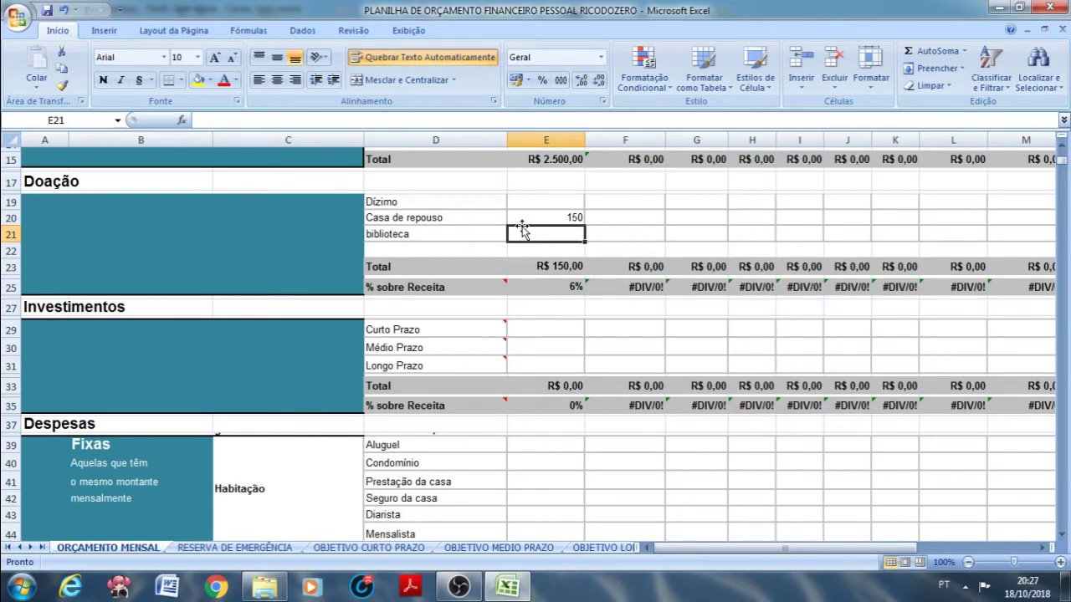
click(105, 243)
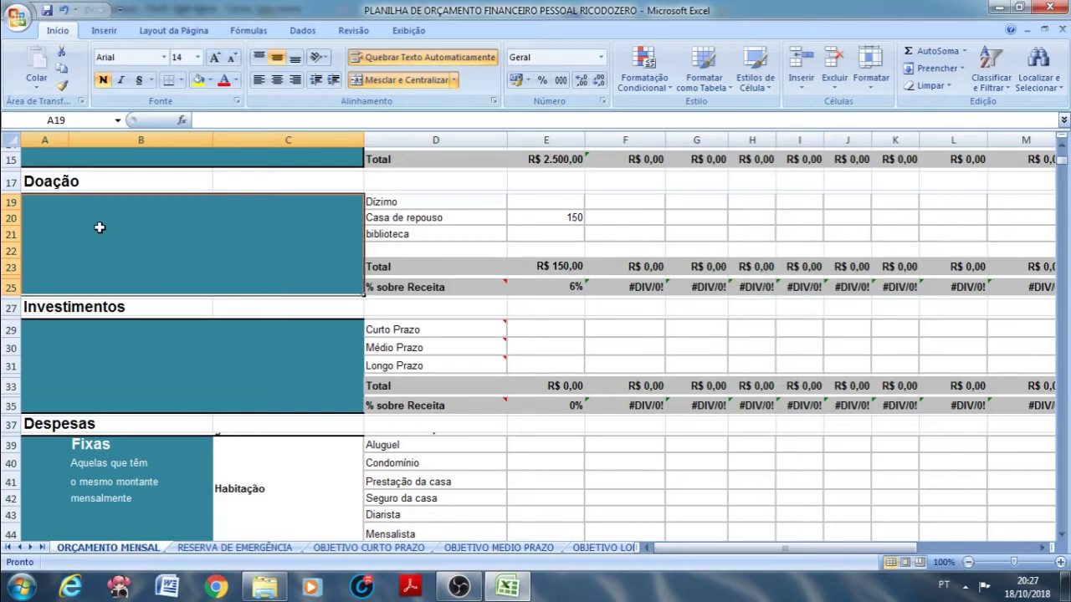
text((at)
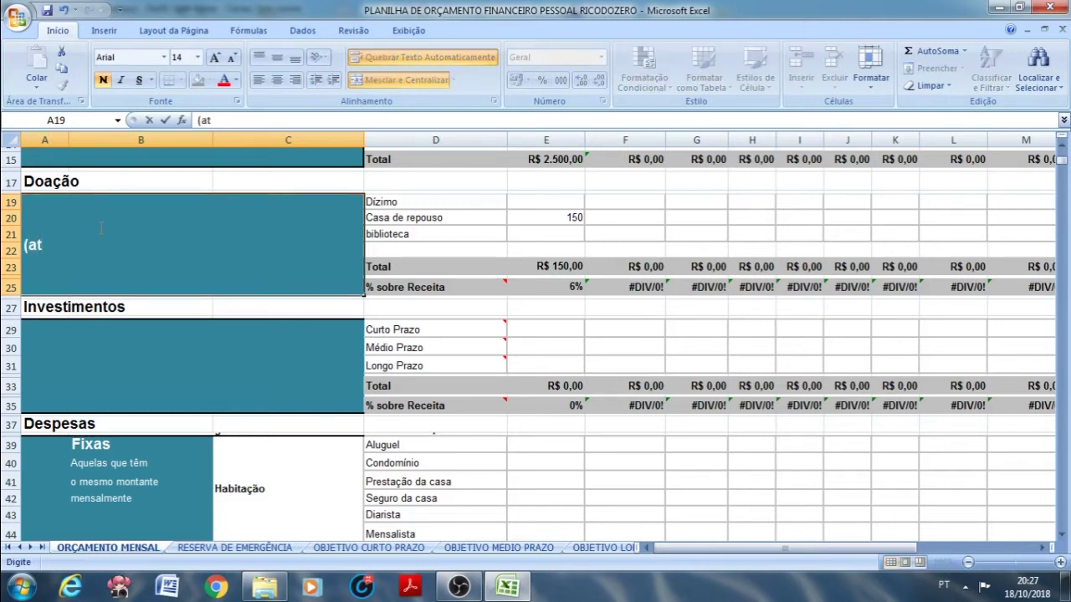
text(é 200,00)
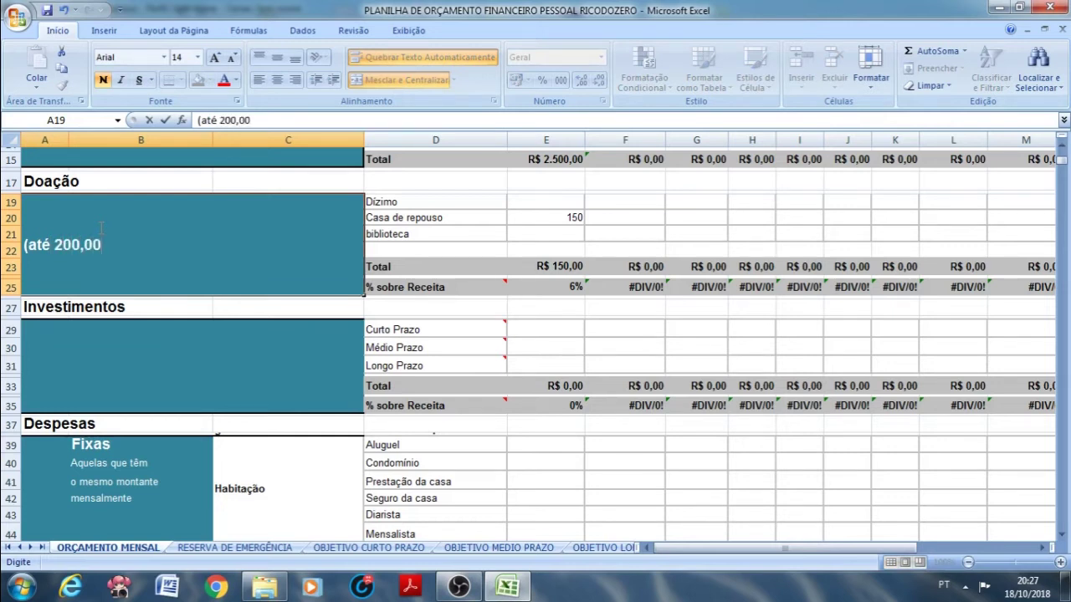
text())
- Open the comment on the Curto Prazo cell under Investimentos for editing and close it without changing its text
mouse_move(455, 326)
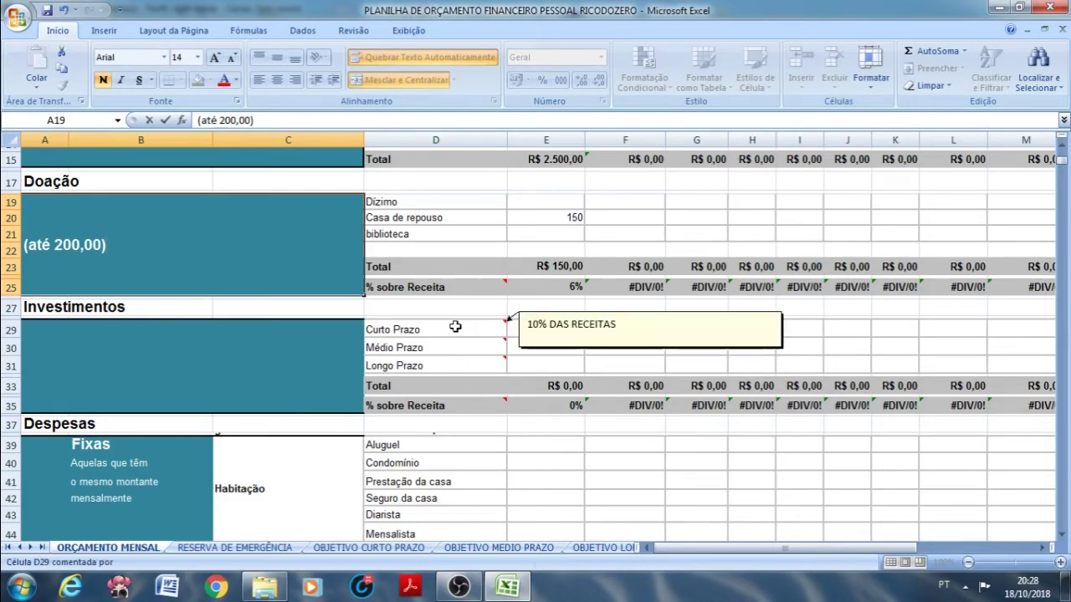
mouse_move(458, 347)
right_click(475, 331)
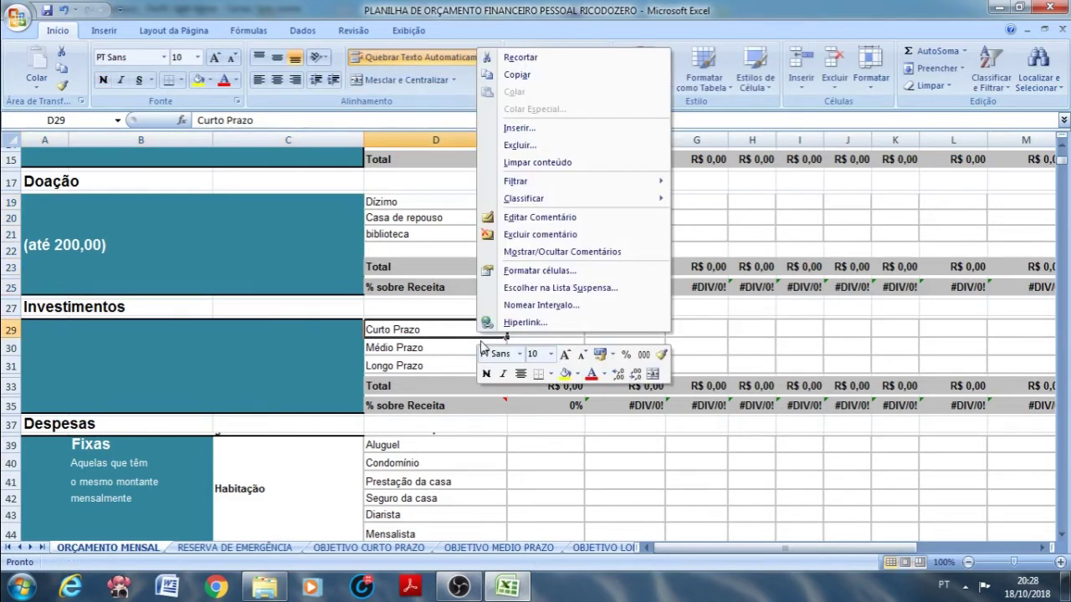
click(550, 218)
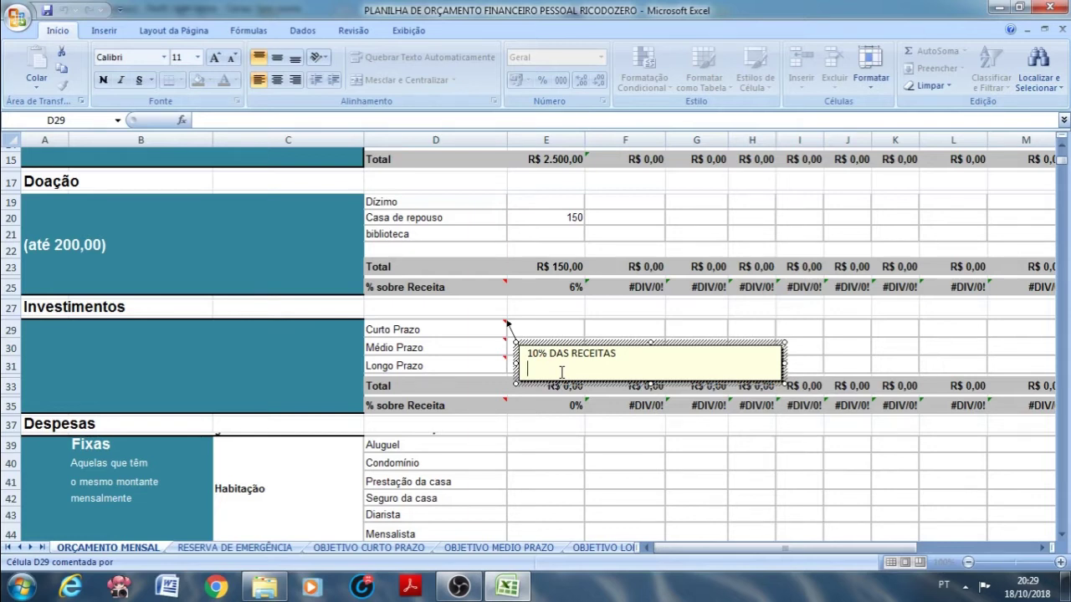
click(619, 356)
click(549, 323)
- Read the comments on the Médio Prazo and Longo Prazo cells under Investimentos
click(465, 346)
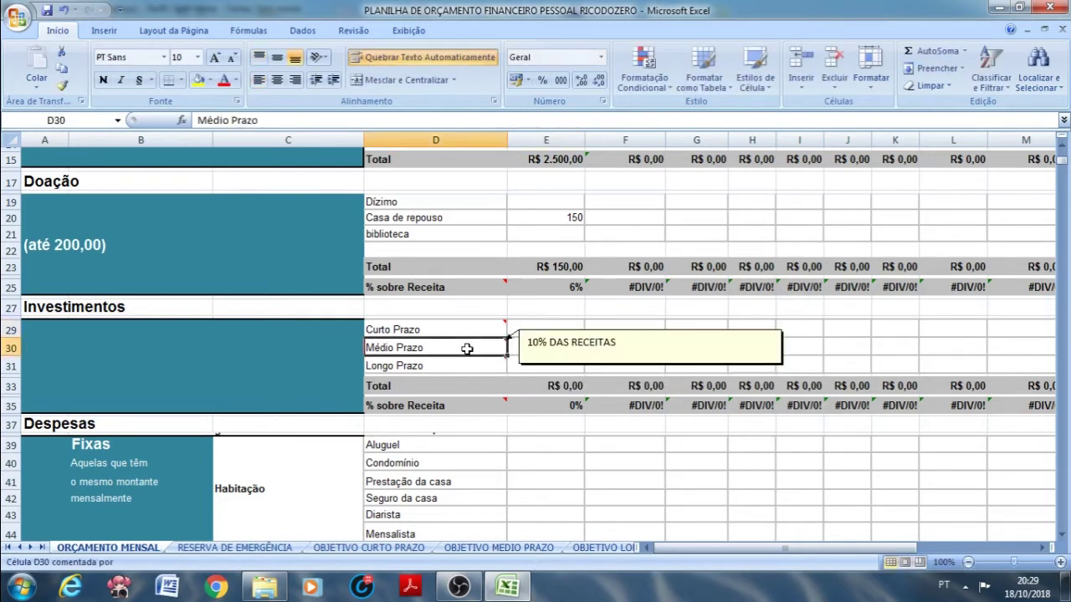
click(469, 362)
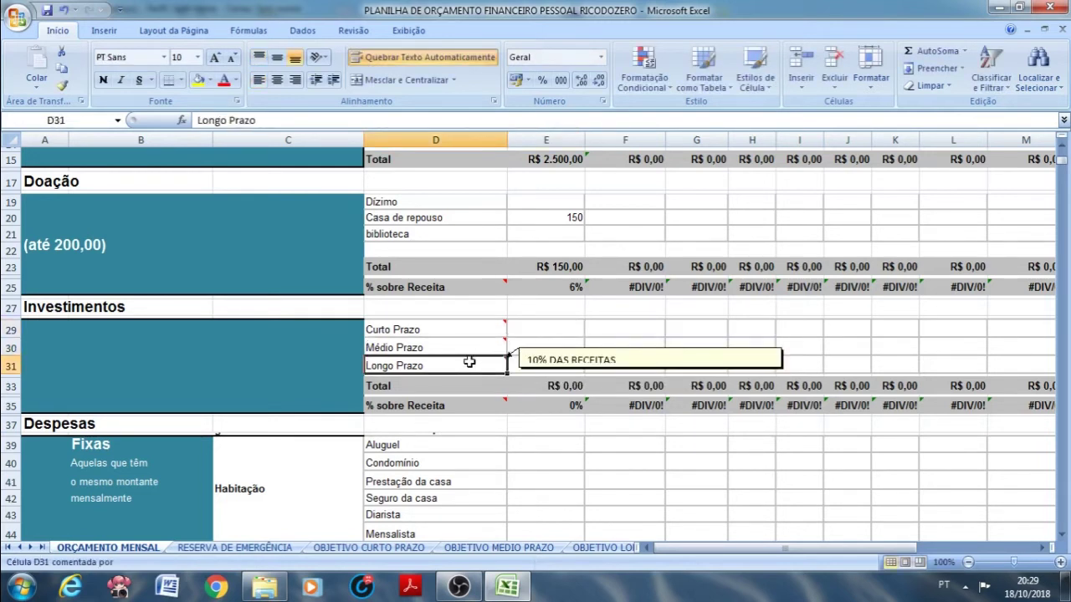
mouse_move(470, 346)
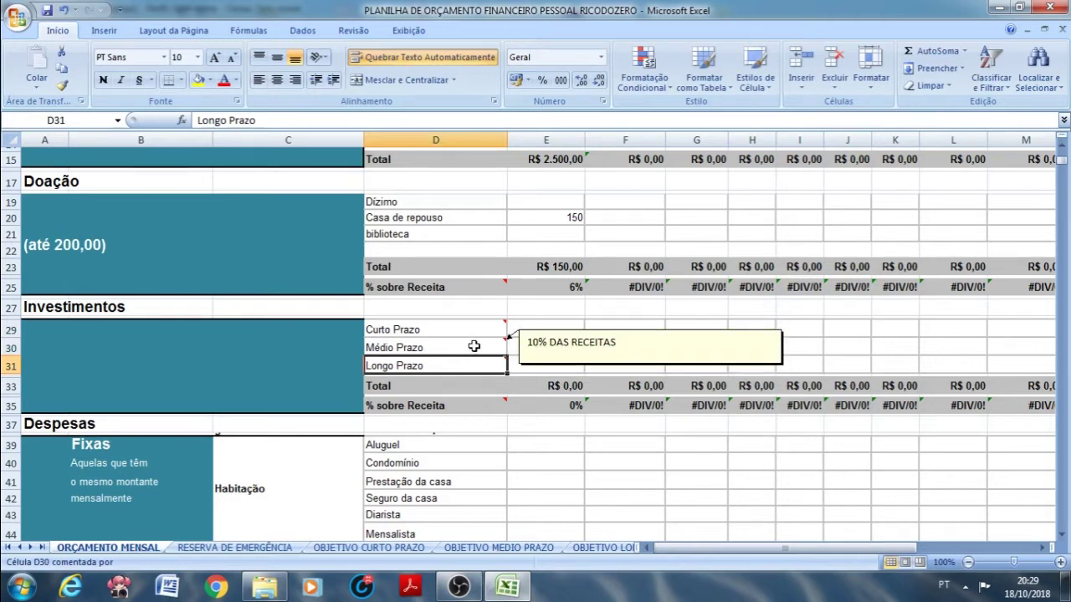
- Enter 150,00 as the January investment for each of Curto Prazo, Médio Prazo and Longo Prazo under Investimentos
click(590, 332)
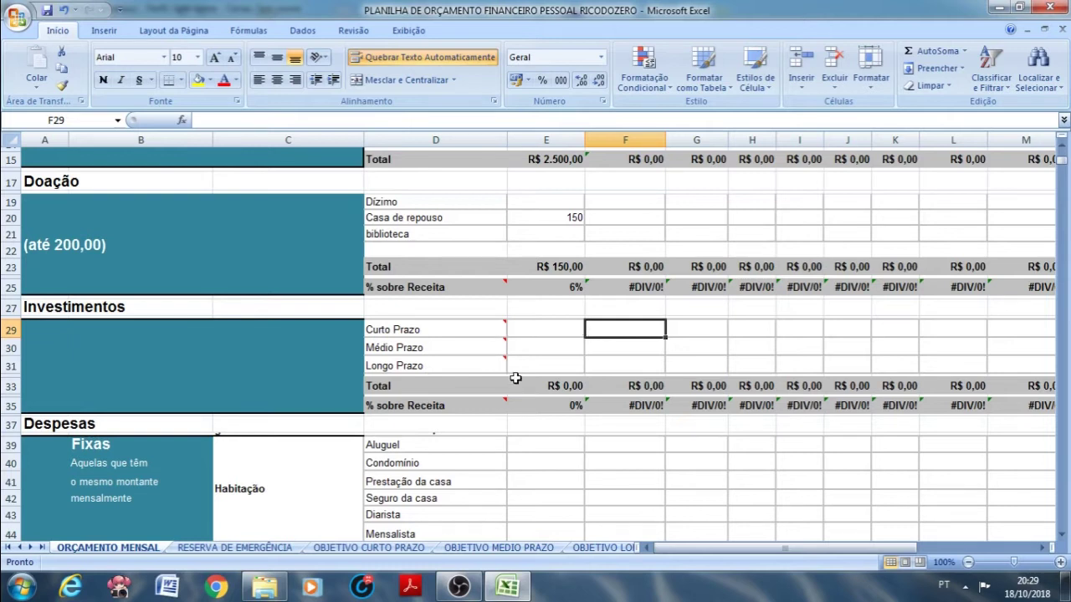
click(559, 329)
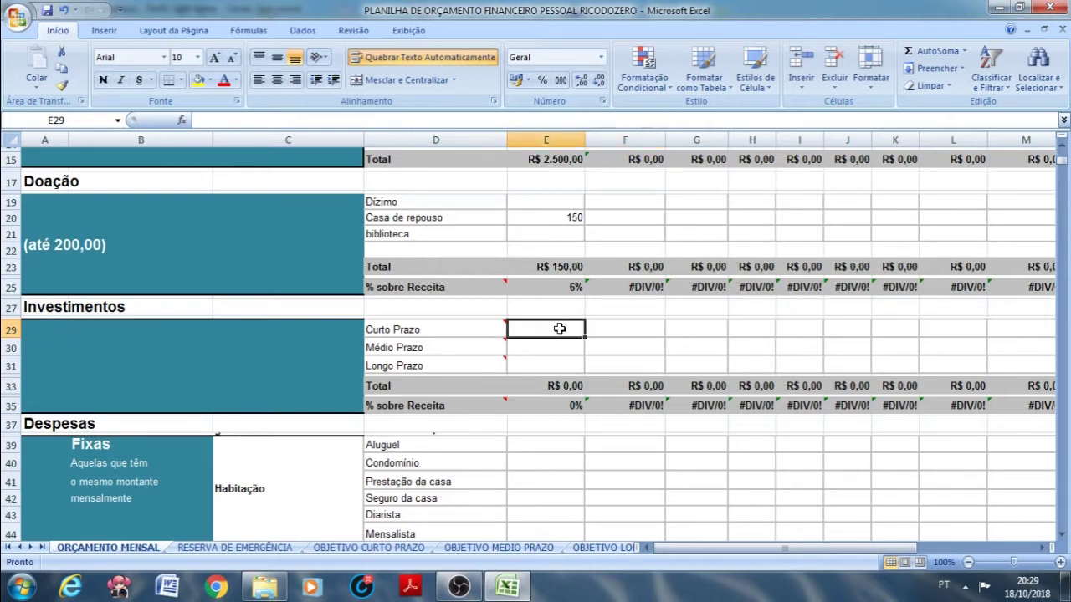
text(1)
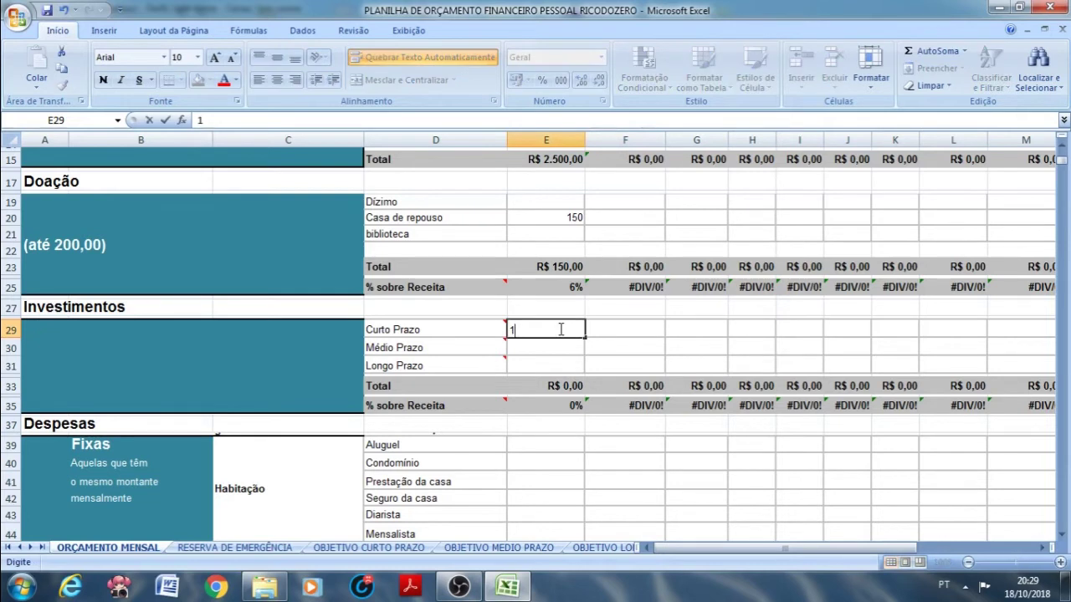
text(50,00)
key(Return)
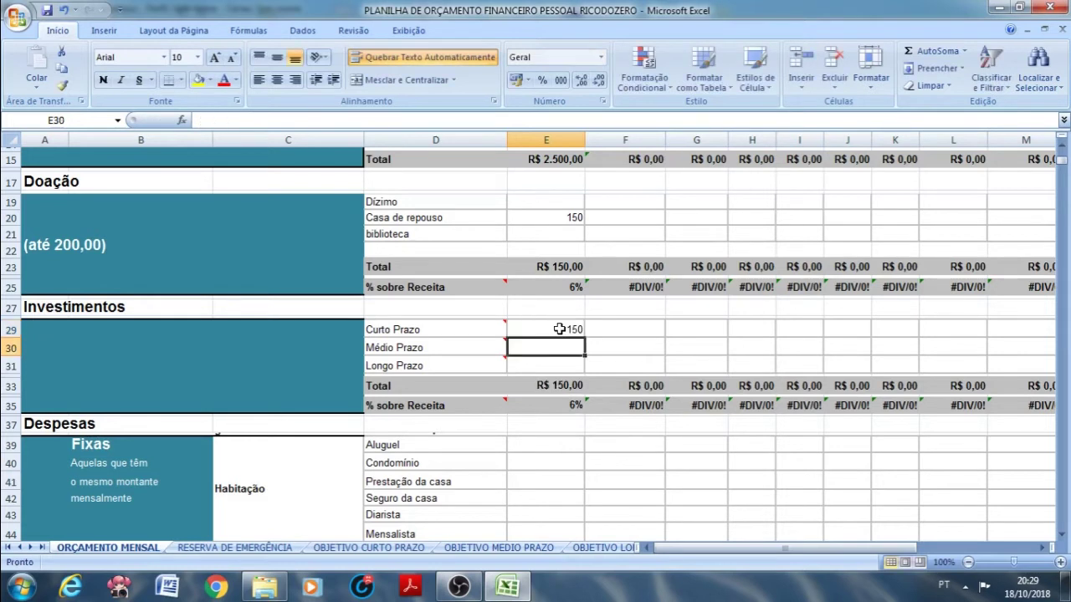
text(150,00)
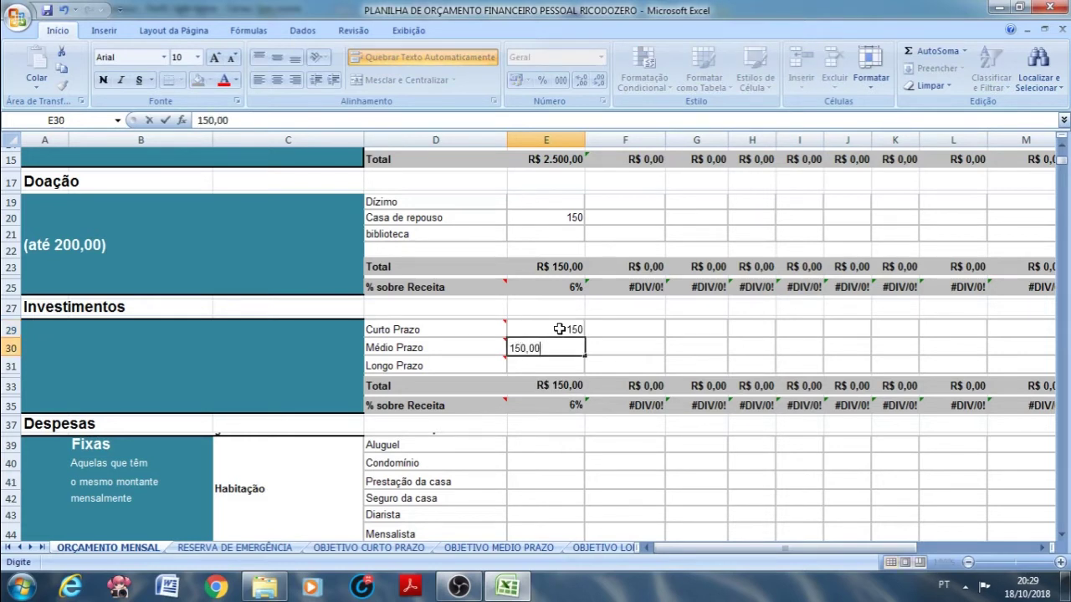
key(Return)
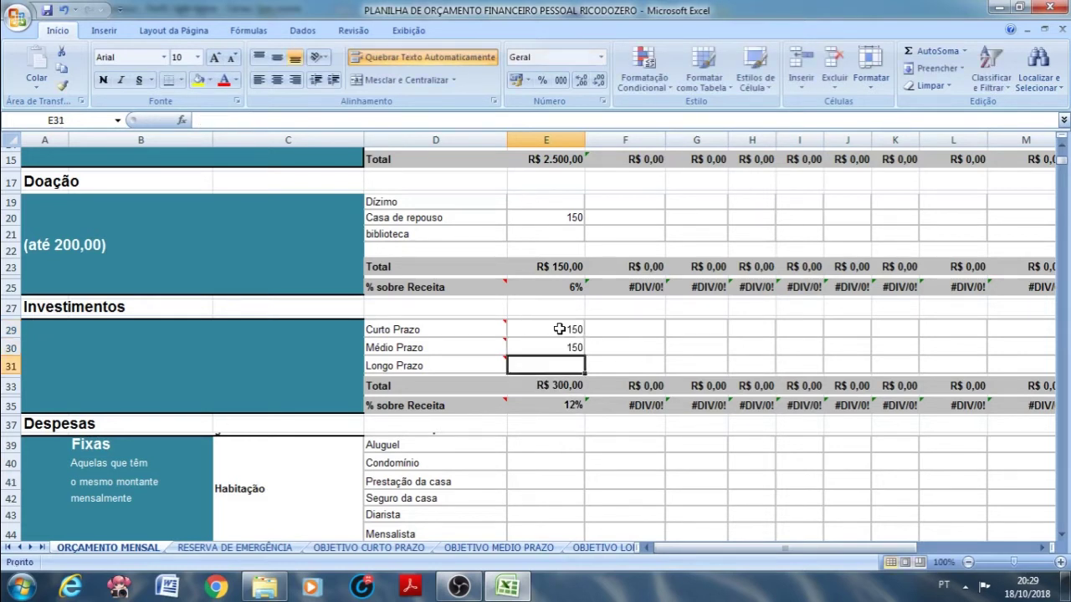
text(150,00)
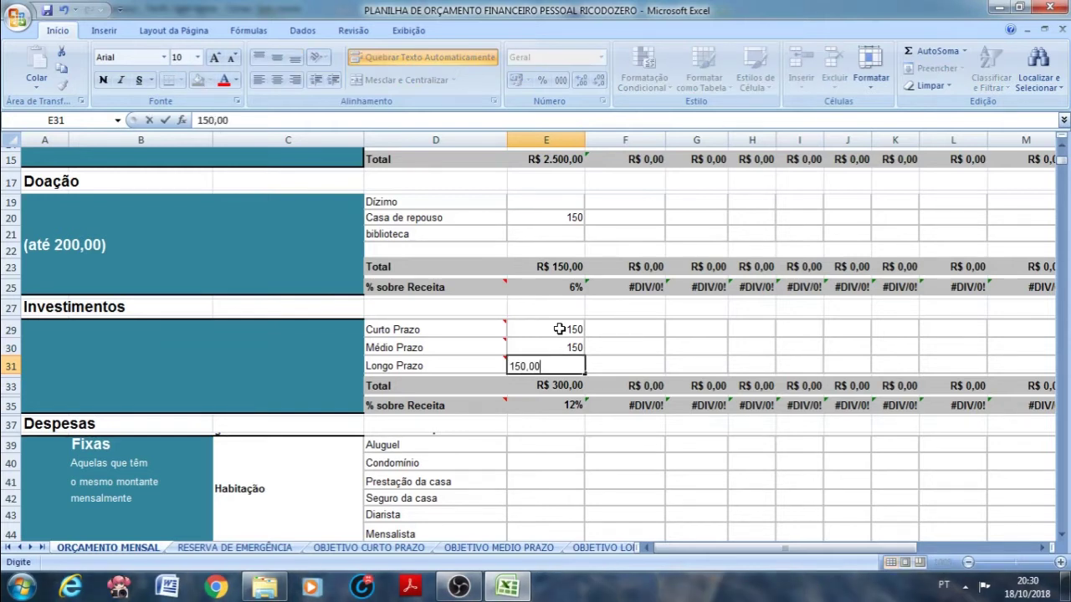
key(Return)
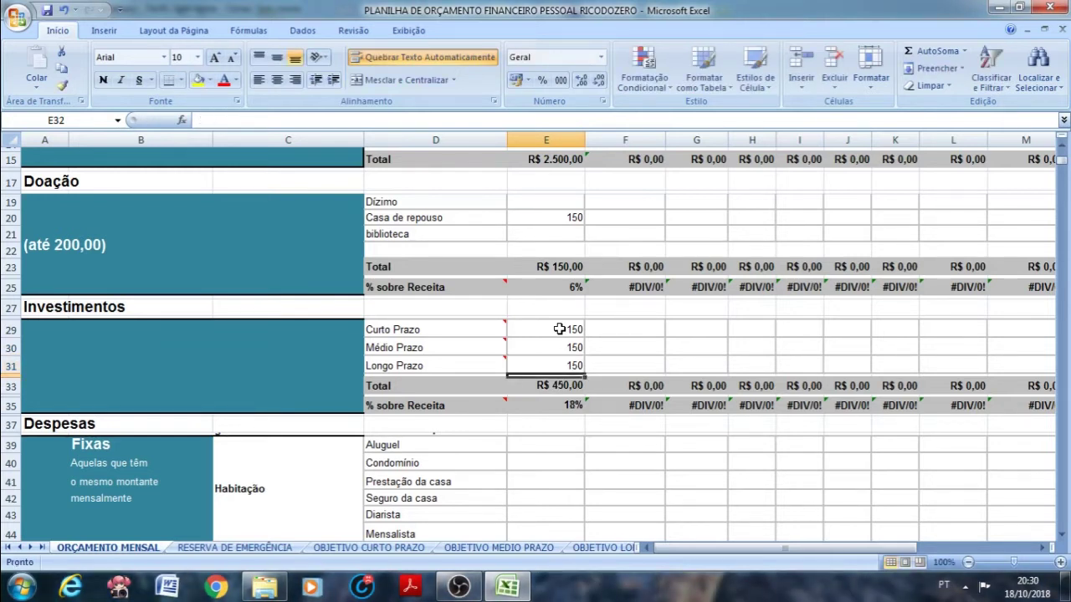
- Go through the January investment values down to the % sobre Receita cell and check the percentage
click(559, 328)
key(Down)
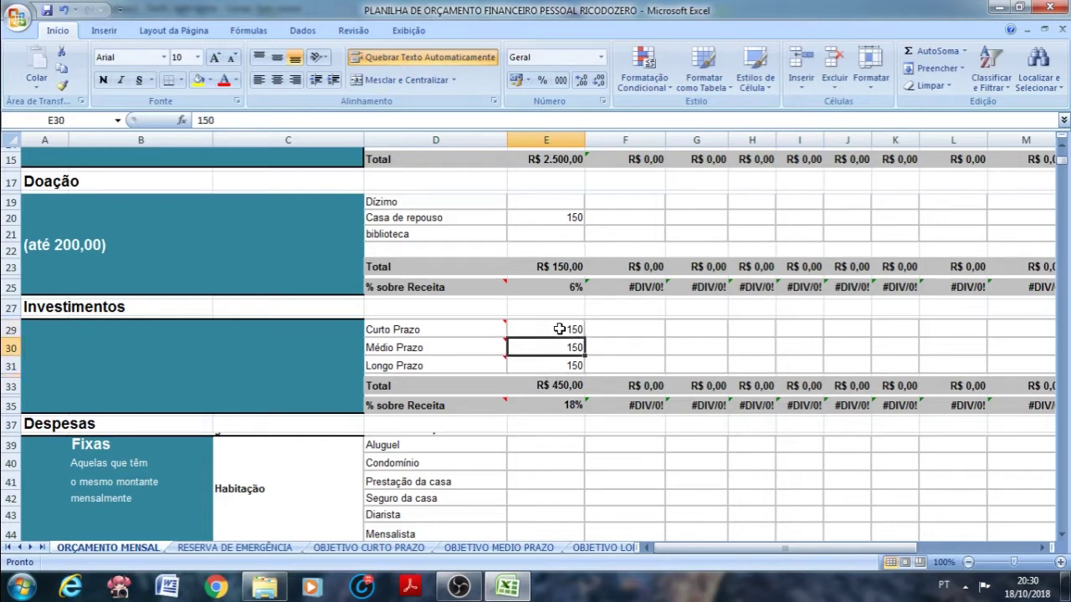
key(Down)
key(Down)
key(Down)
key(Down)
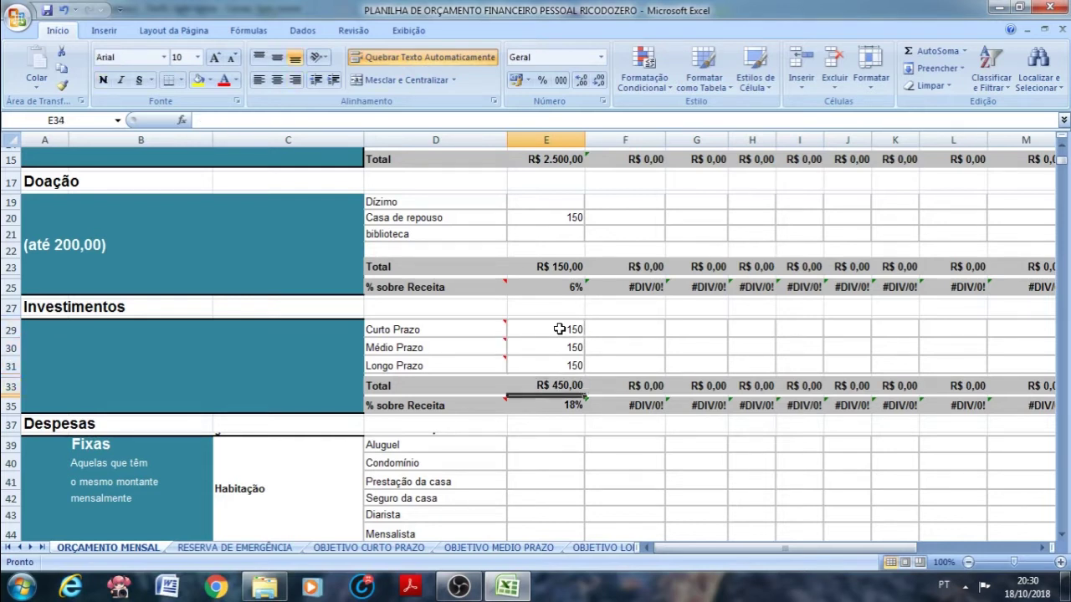
key(Down)
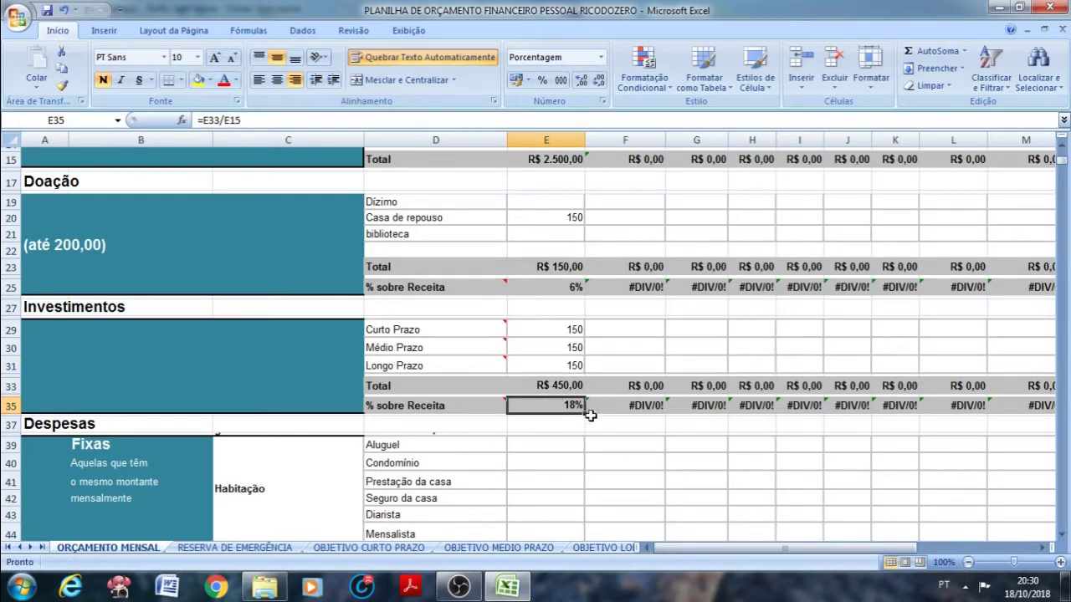
- Set the January investments for Curto Prazo, Médio Prazo and Longo Prazo to 200 each and check the resulting % sobre Receita
click(553, 330)
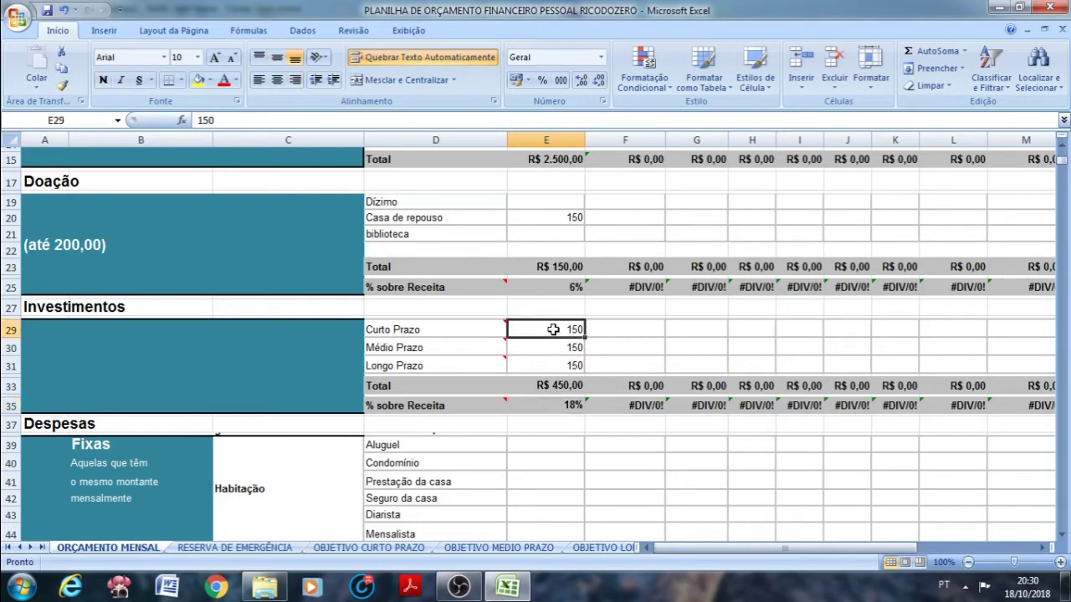
text(200)
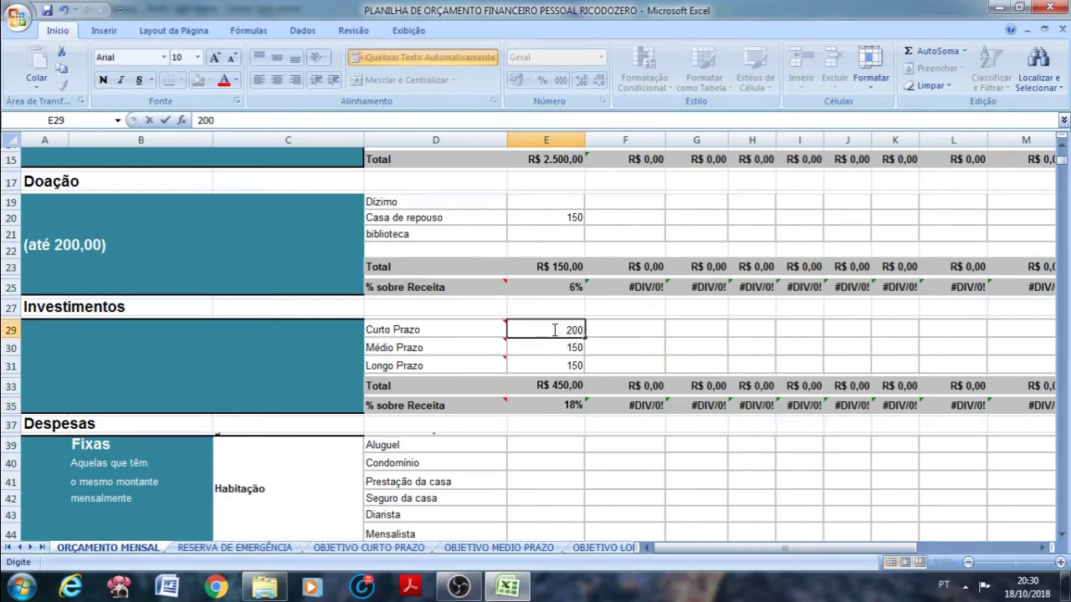
key(Return)
text(200)
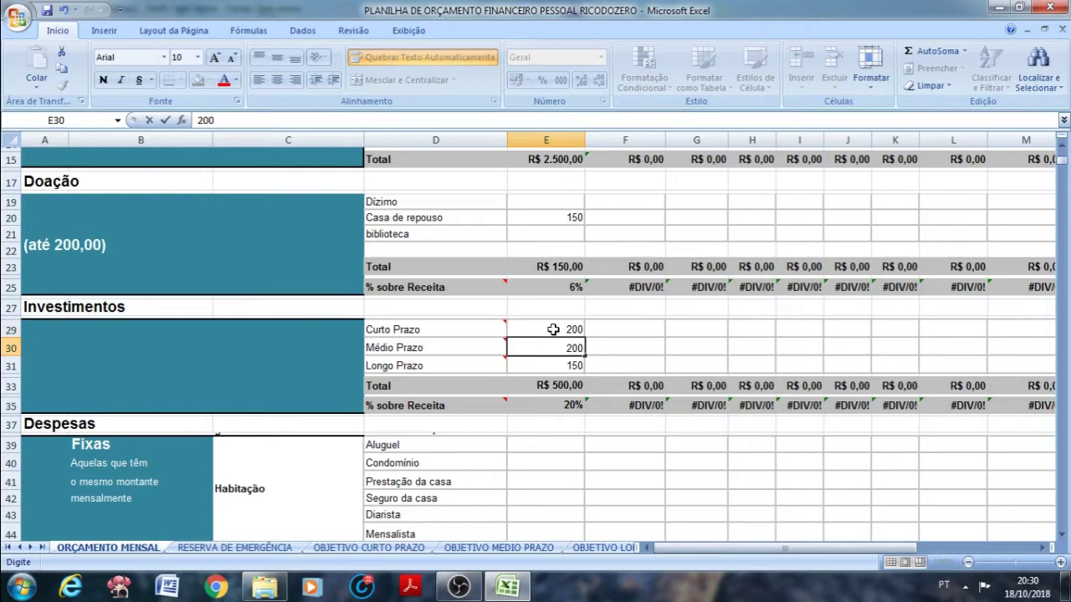
key(Return)
text(200)
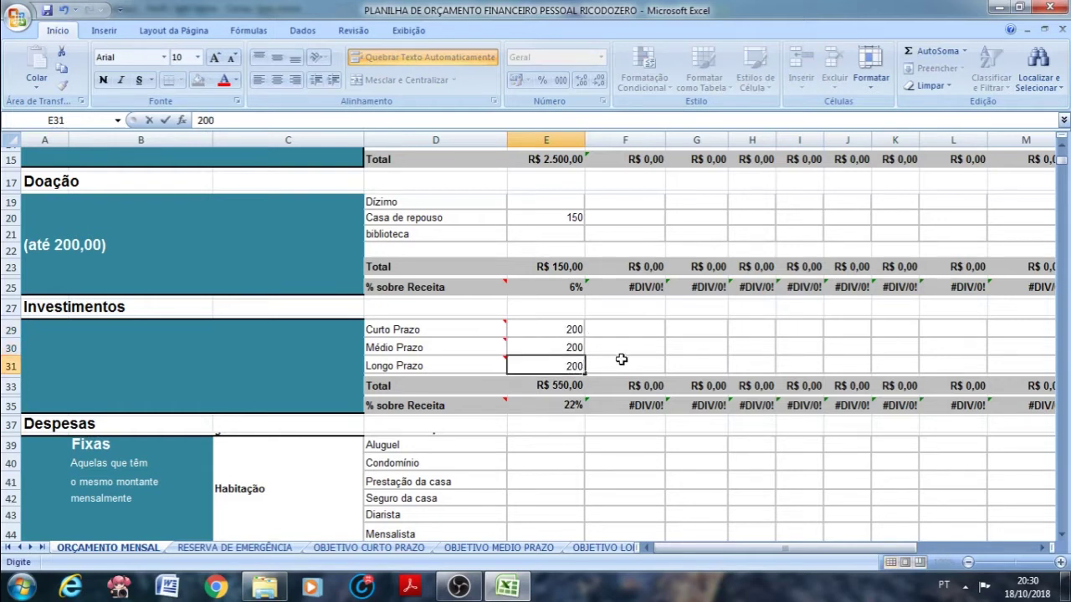
click(540, 407)
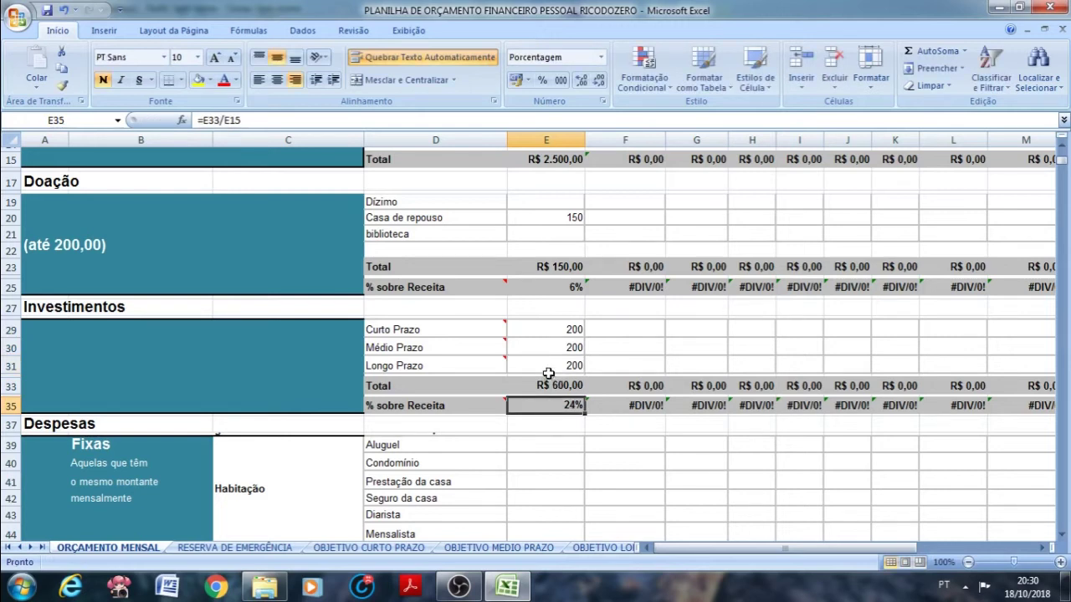
click(547, 346)
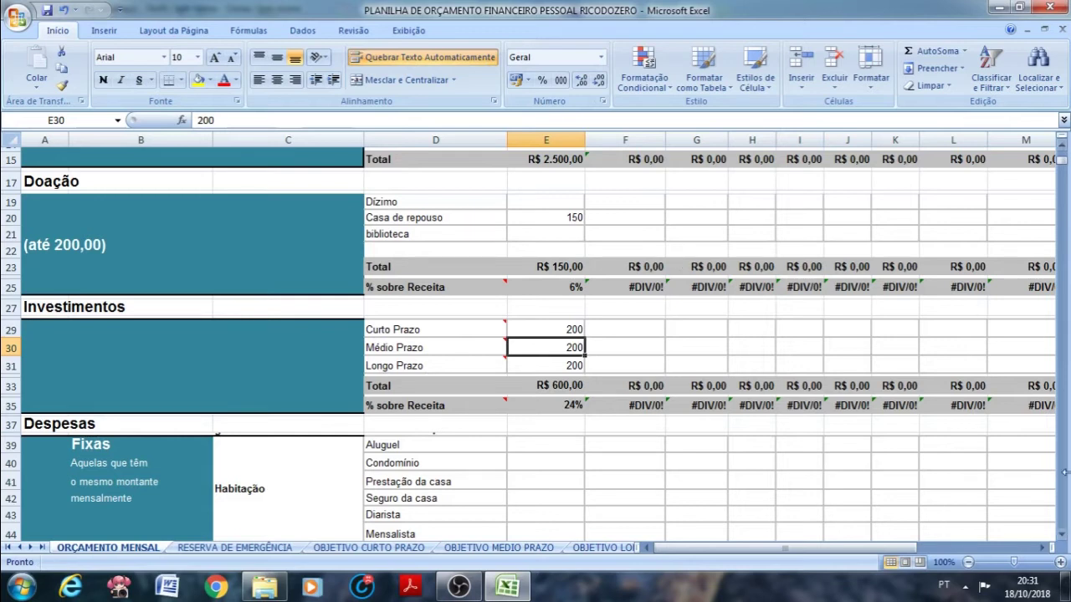
- Review the Despesas section's Fixas, Variáveis, Extras and Adicionais categories with their expense items
click(1063, 534)
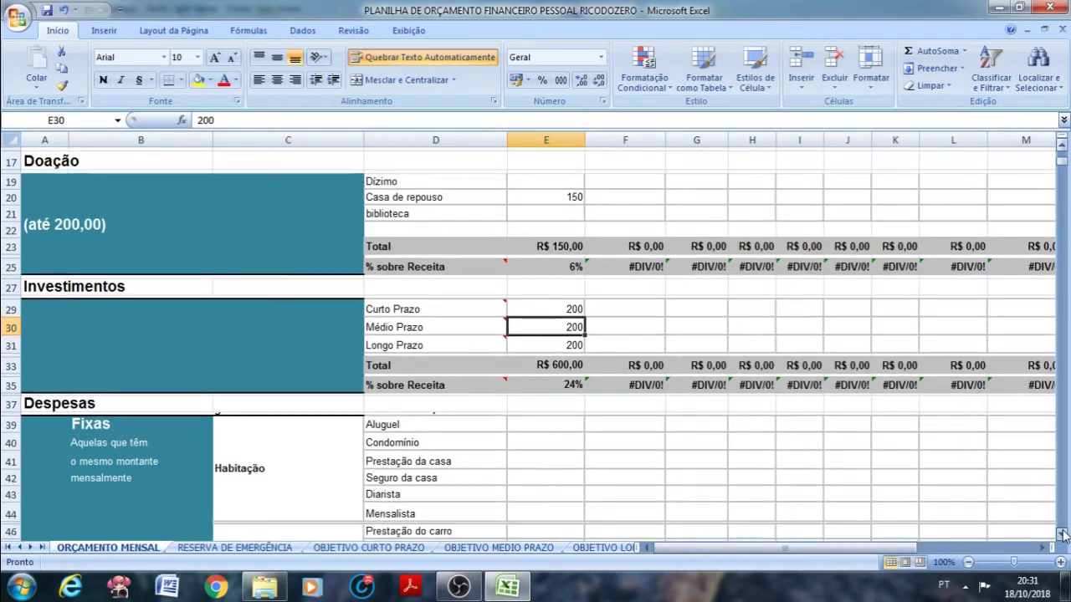
click(1063, 533)
click(1062, 533)
click(1062, 533)
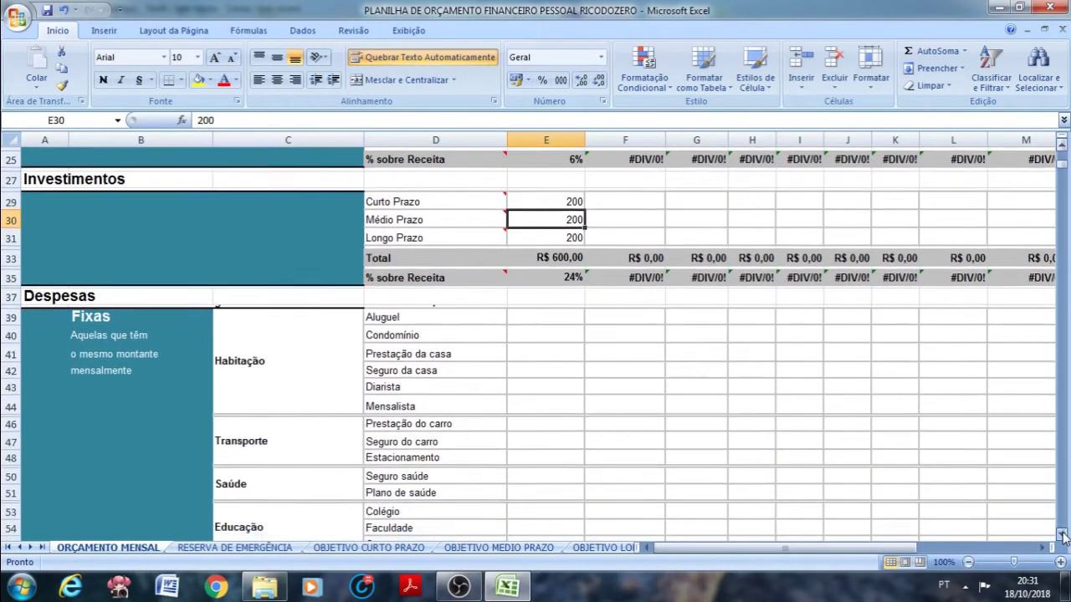
click(1063, 534)
click(1063, 534)
click(1063, 534)
click(1062, 534)
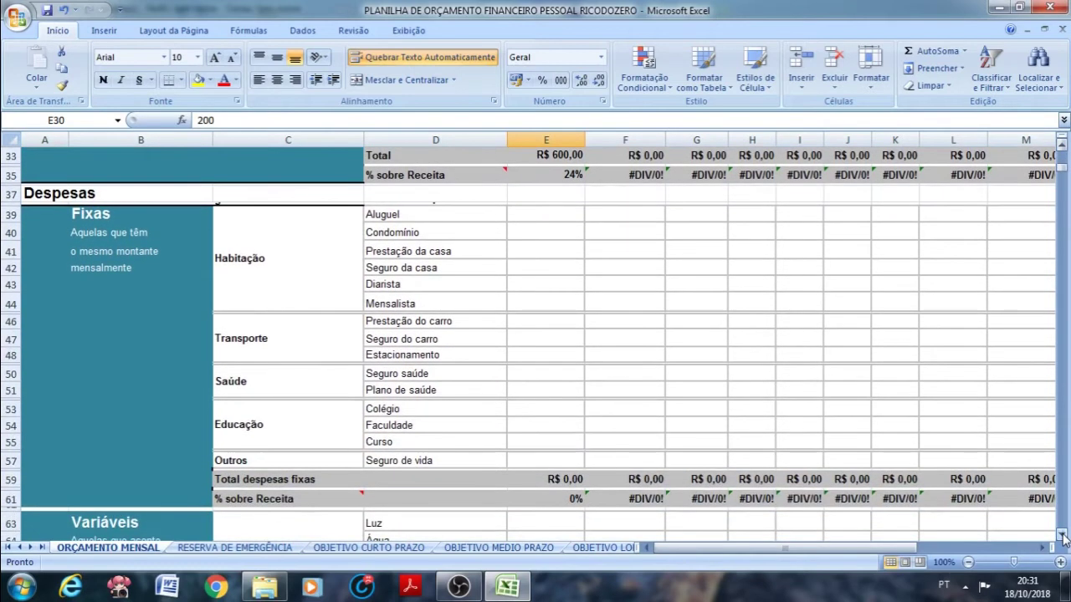
click(1062, 533)
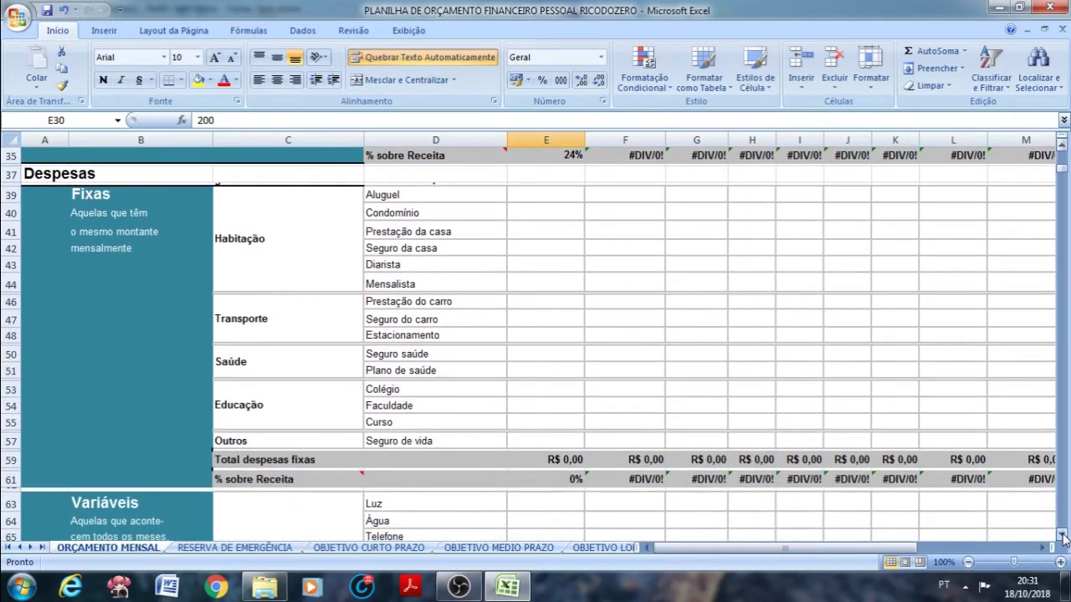
click(1062, 535)
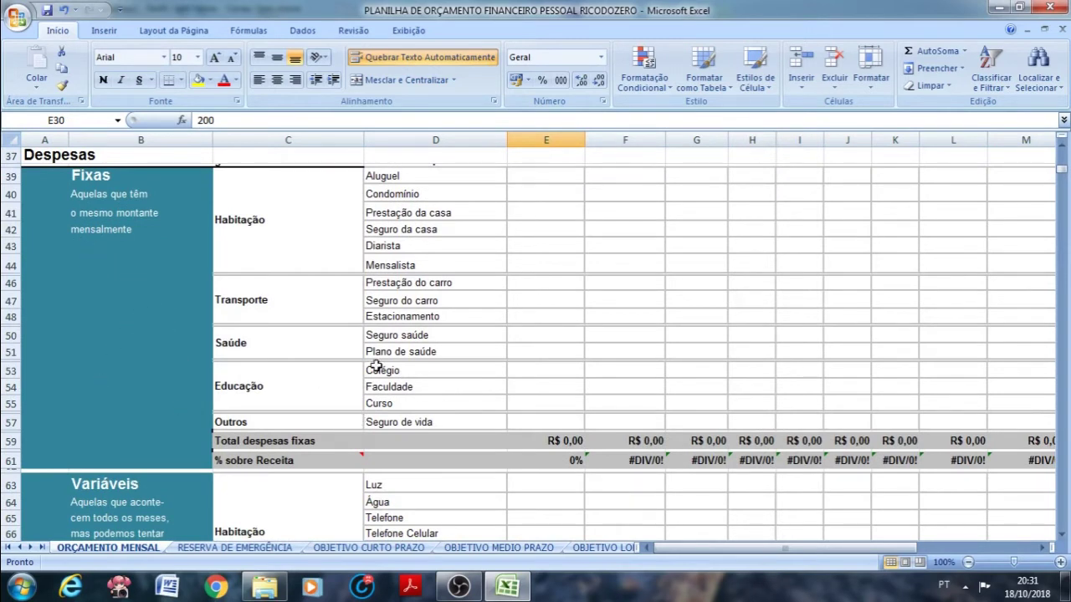
click(1062, 534)
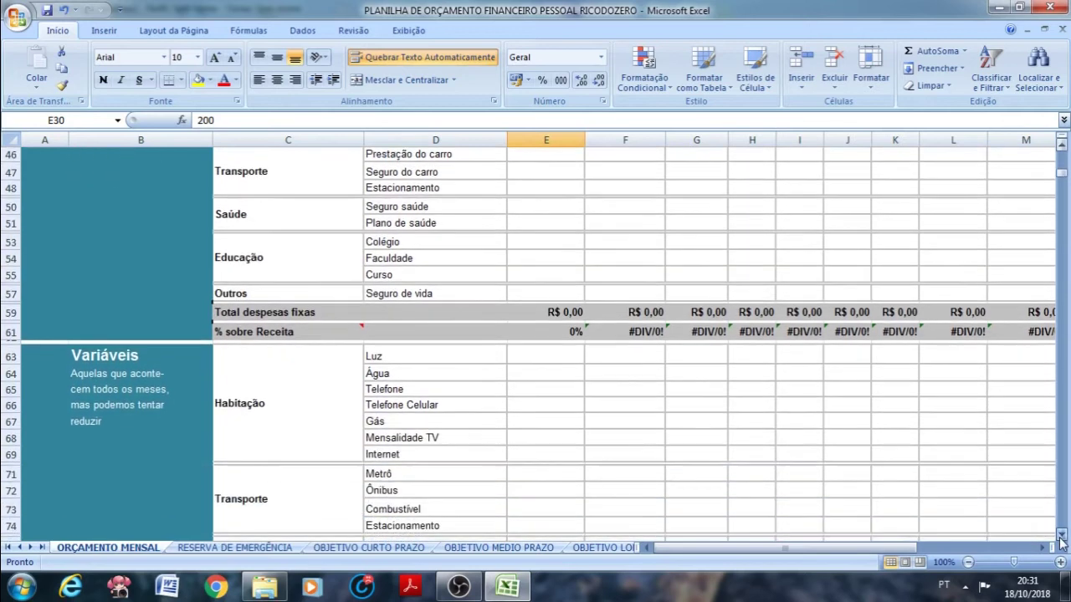
click(1061, 535)
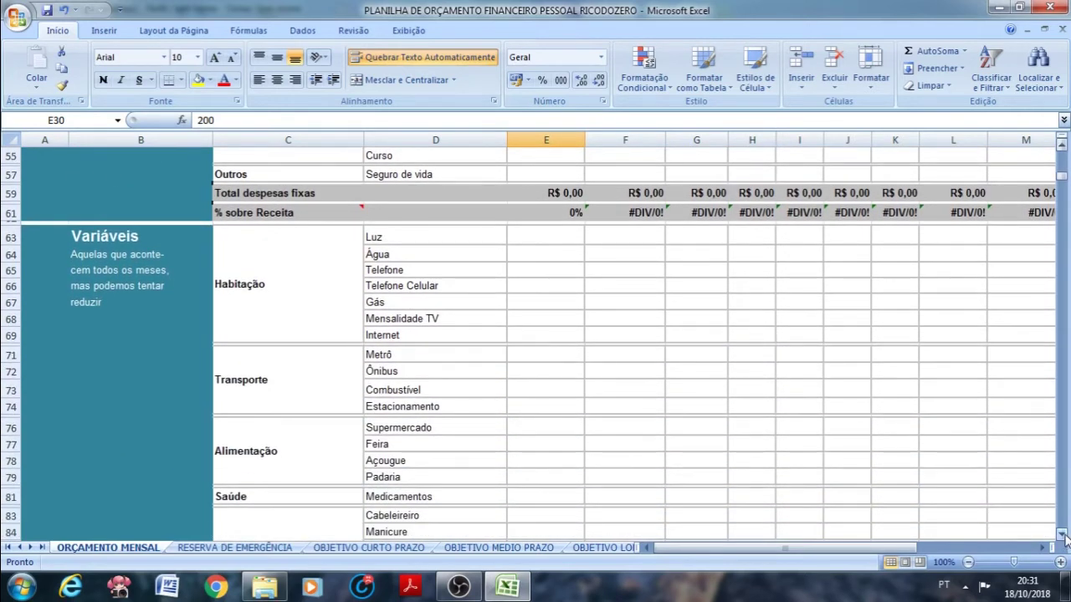
click(1064, 537)
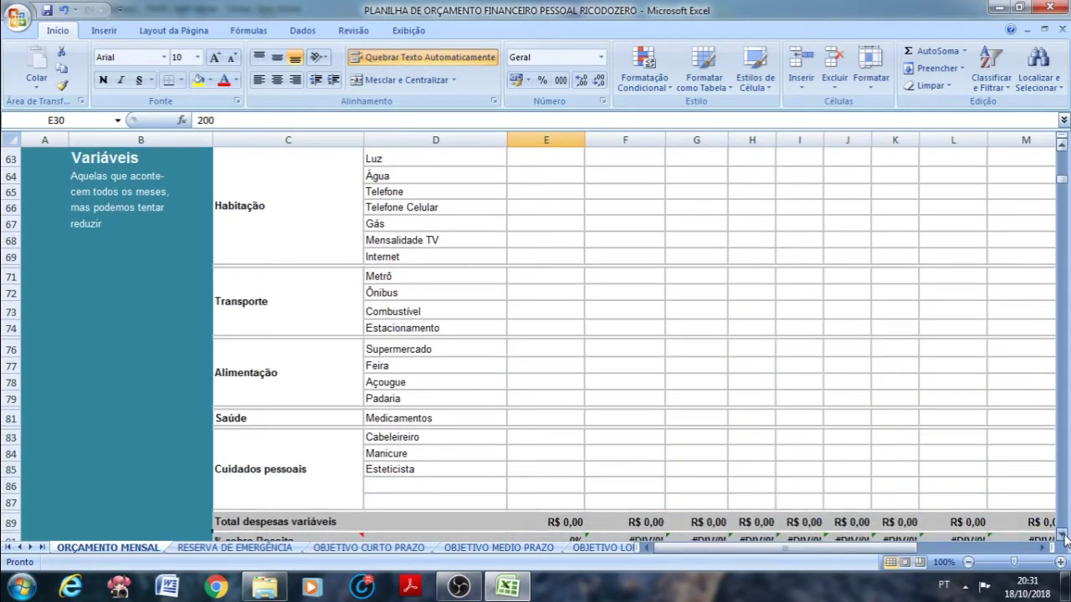
click(1064, 536)
click(1064, 536)
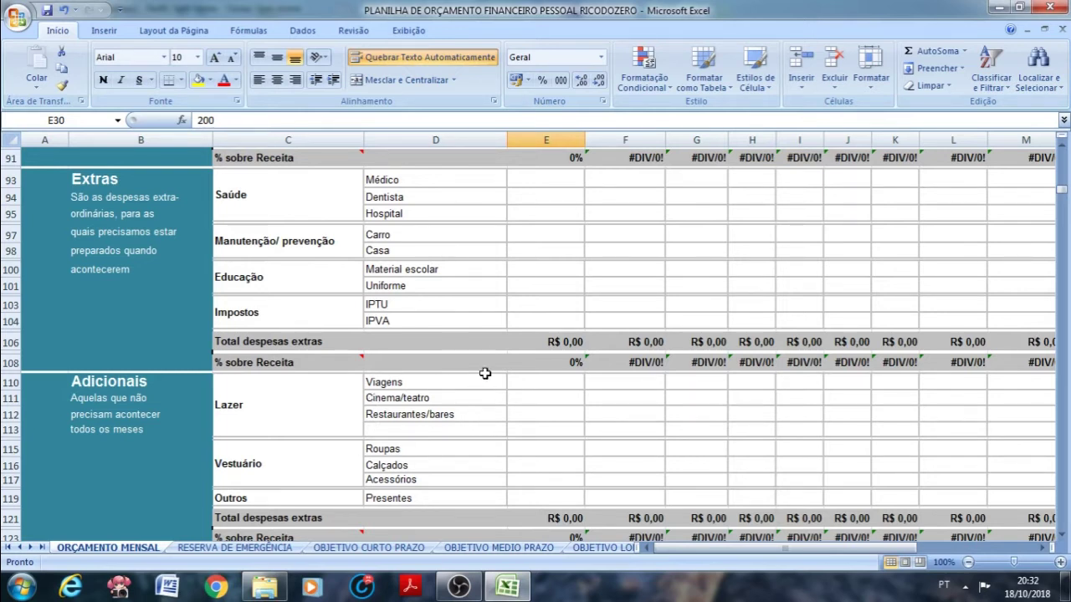
- Insert a comment on the January Viagens cell under Lazer, clear its default author name, and display the blank comment
click(550, 387)
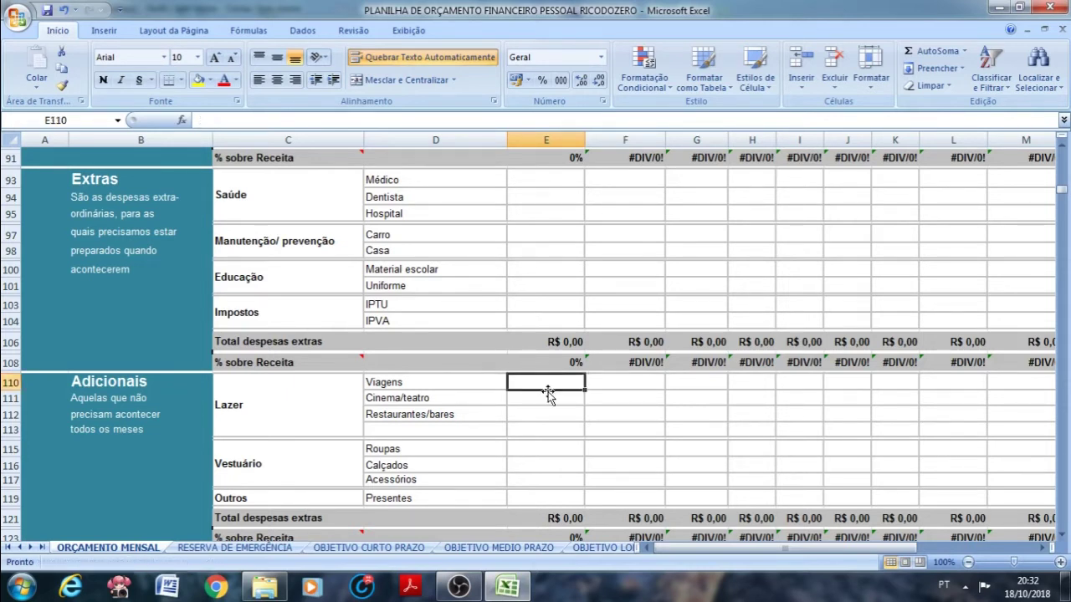
right_click(550, 386)
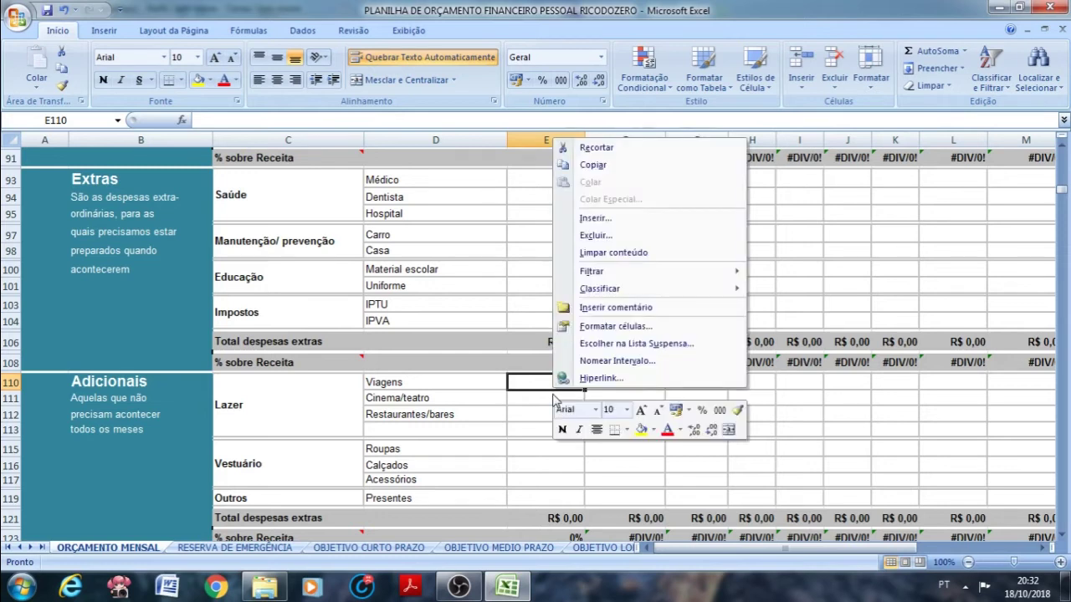
click(603, 307)
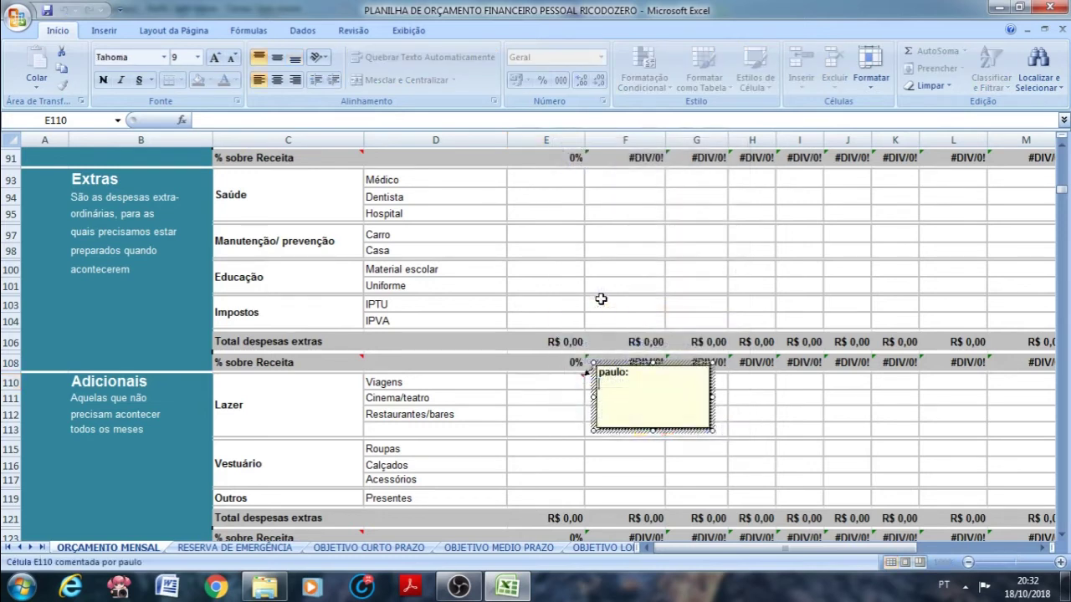
click(652, 373)
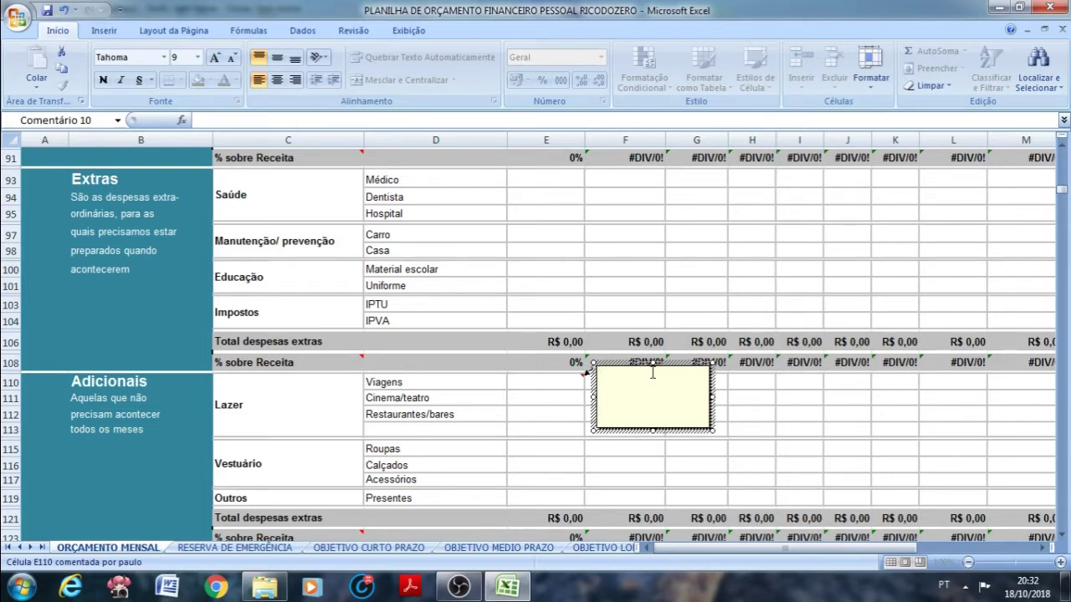
click(535, 399)
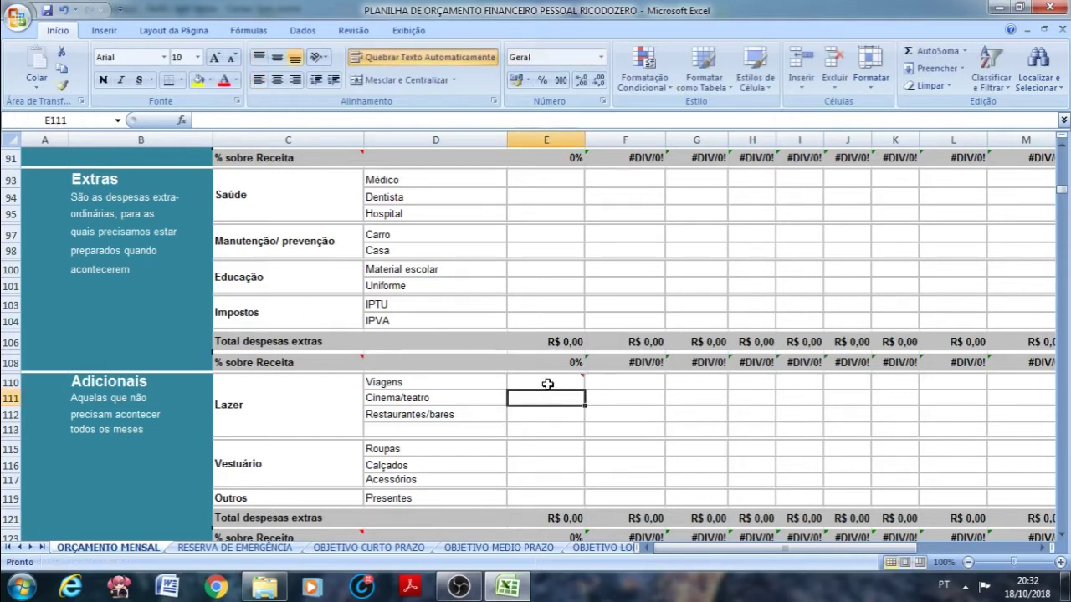
mouse_move(572, 382)
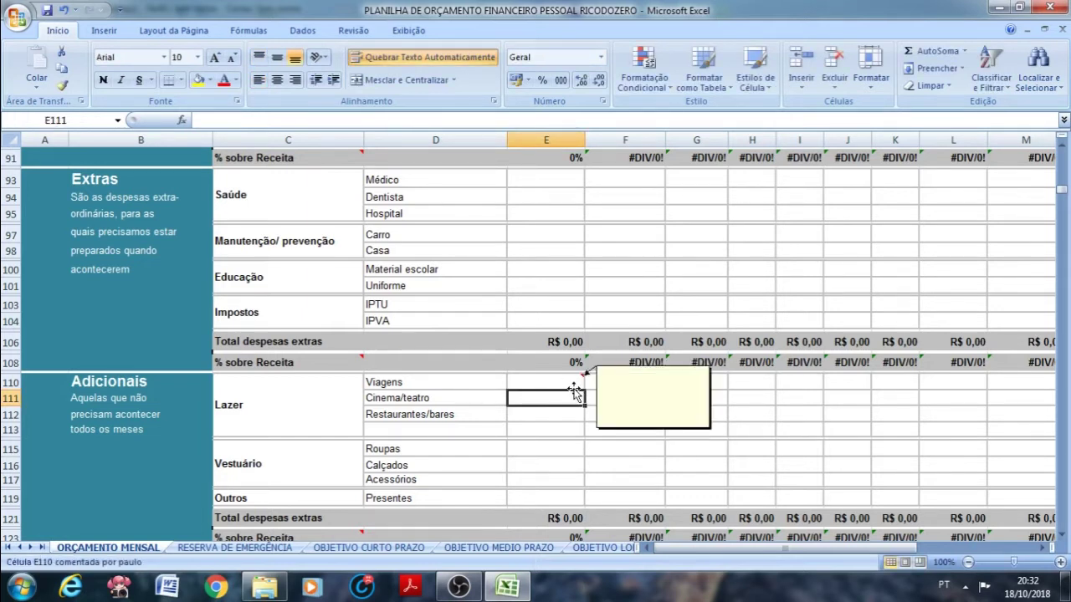
click(550, 426)
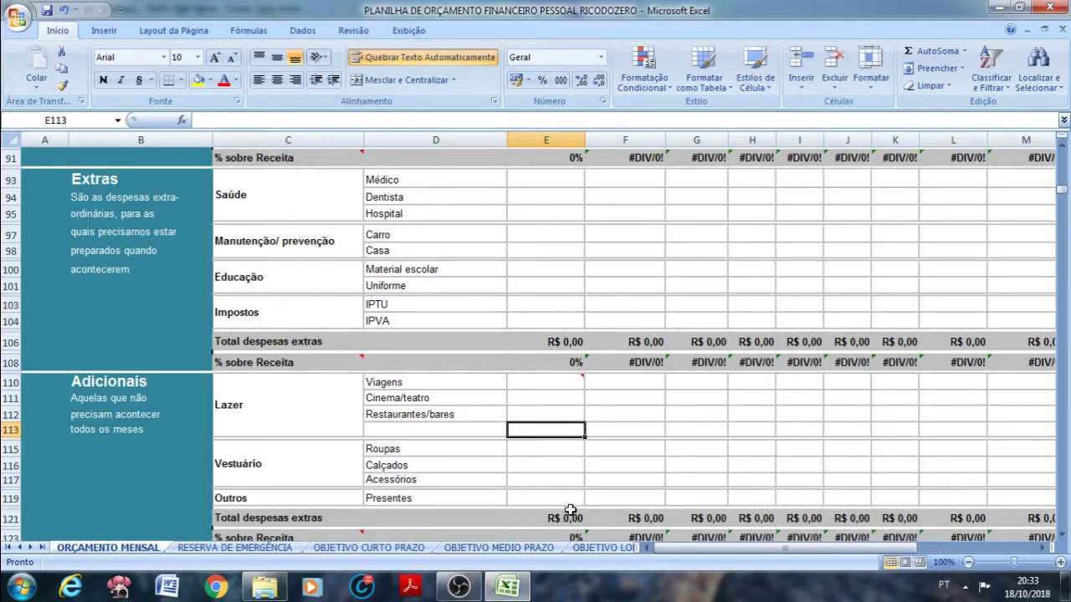
- Look back through the Extras and Variáveis expense items up to the Receitas section at the start of the sheet
click(1063, 146)
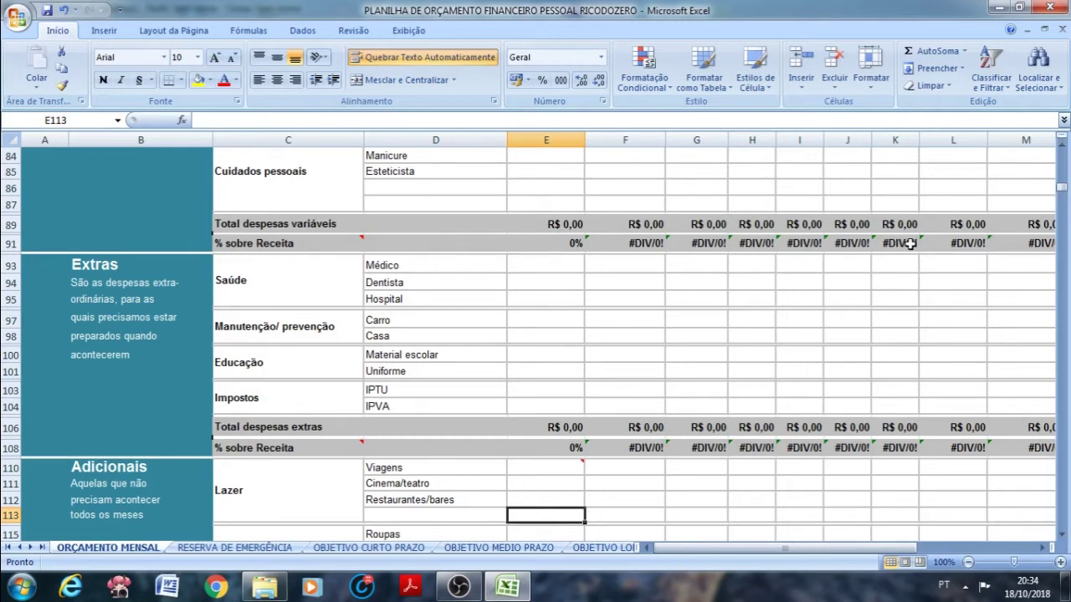
click(1061, 145)
scroll(1064, 149, up, 5)
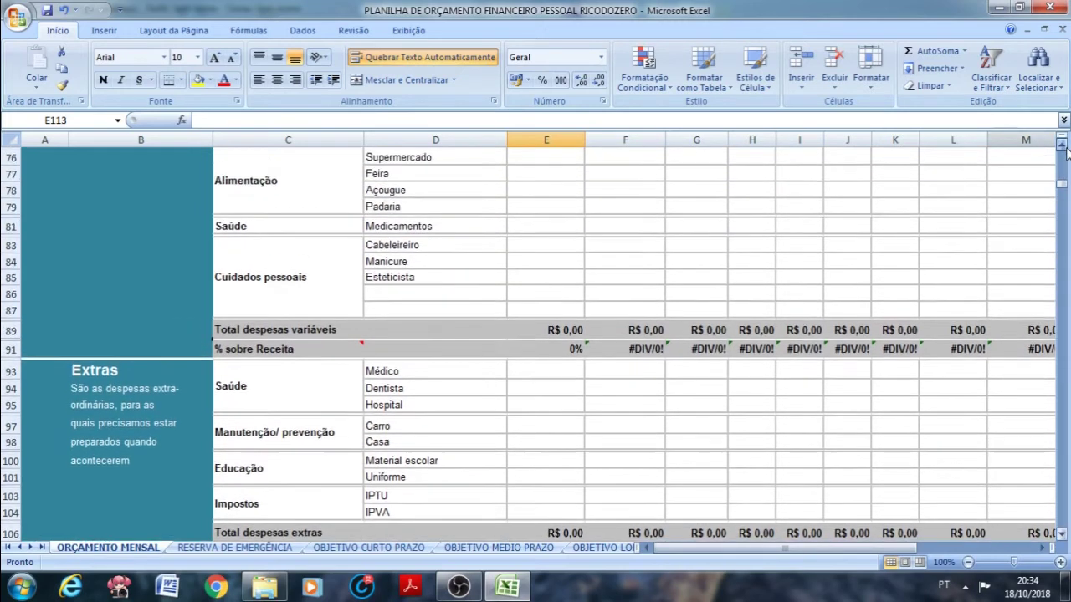
scroll(1063, 149, up, 2)
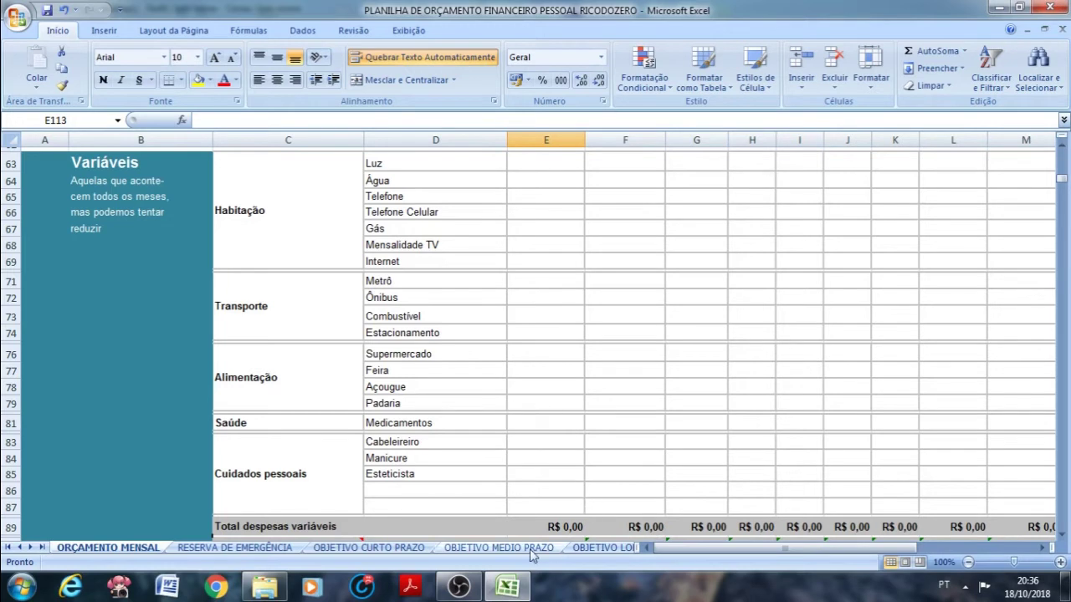
click(1062, 157)
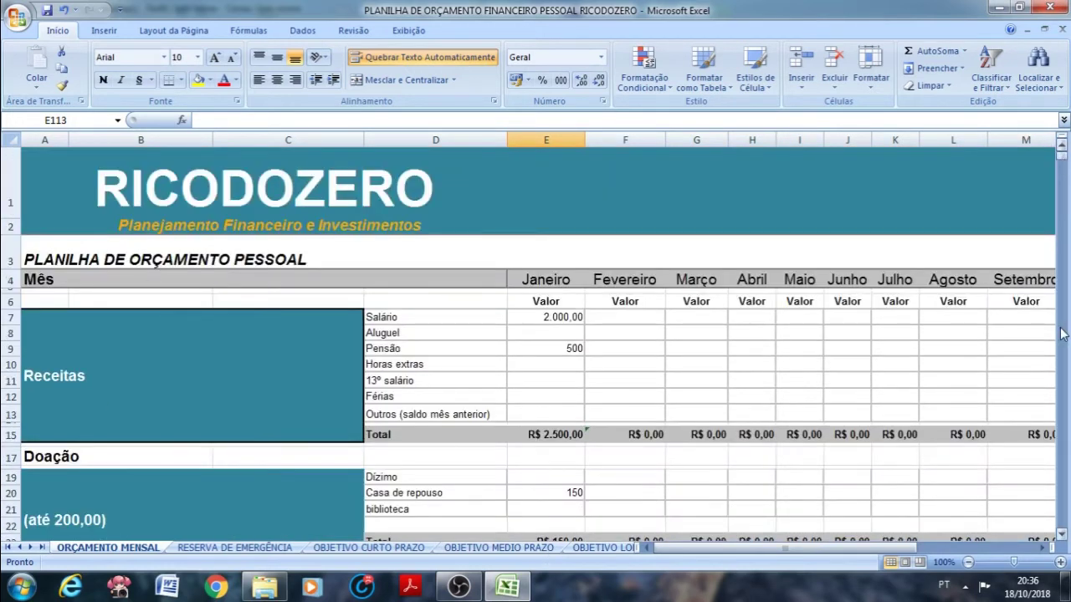
- Review the January Receitas, Doação and Investimentos values and continue to the Fixas expense items
double_click(1061, 535)
double_click(1060, 537)
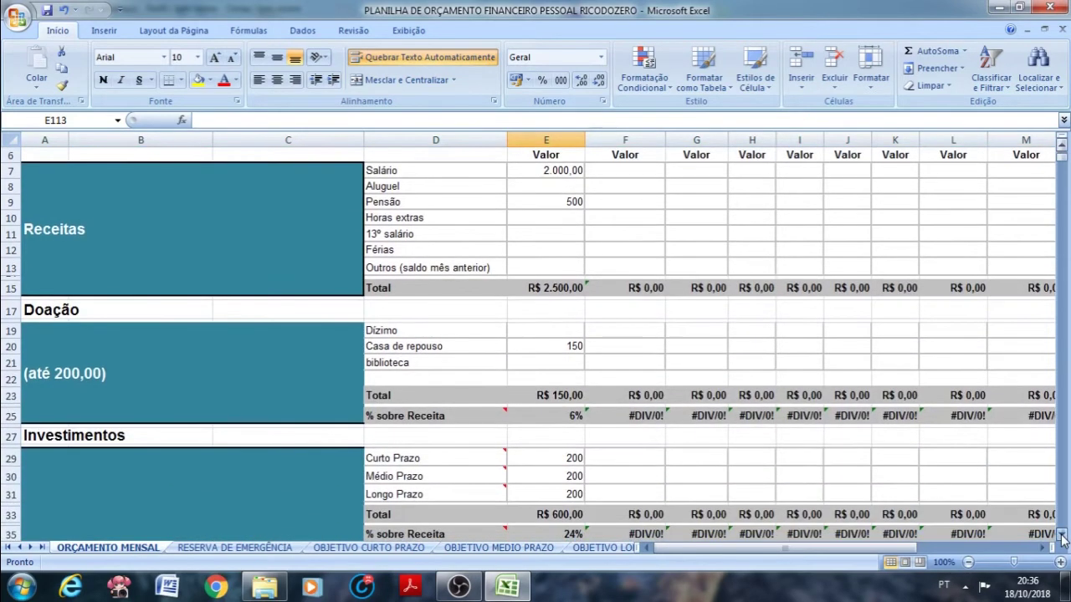
double_click(1060, 537)
double_click(1061, 537)
double_click(1061, 537)
double_click(1060, 537)
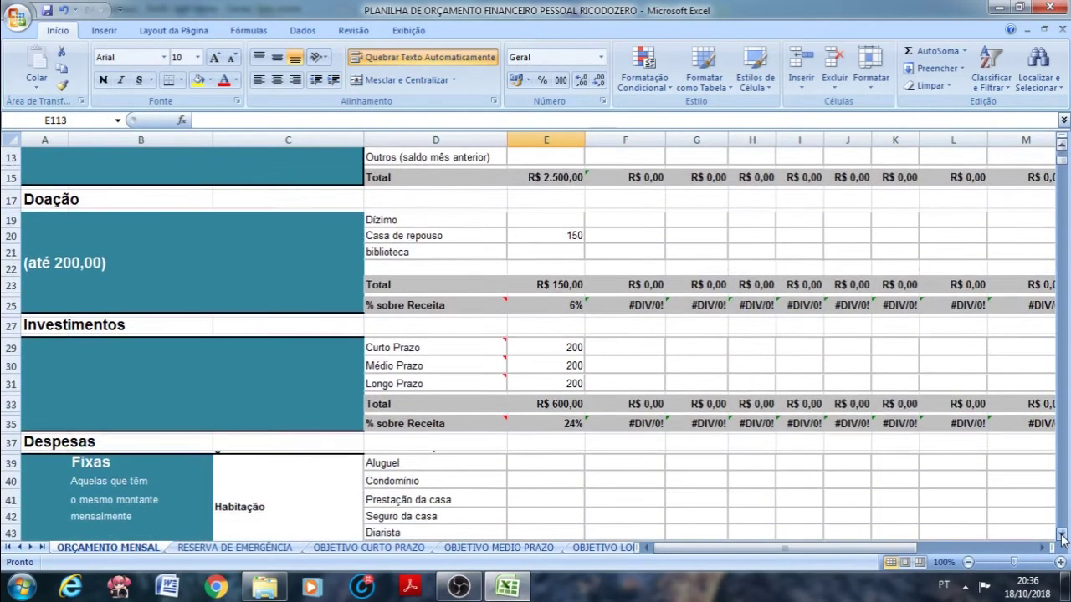
double_click(1060, 537)
double_click(1060, 537)
double_click(1060, 537)
double_click(1061, 537)
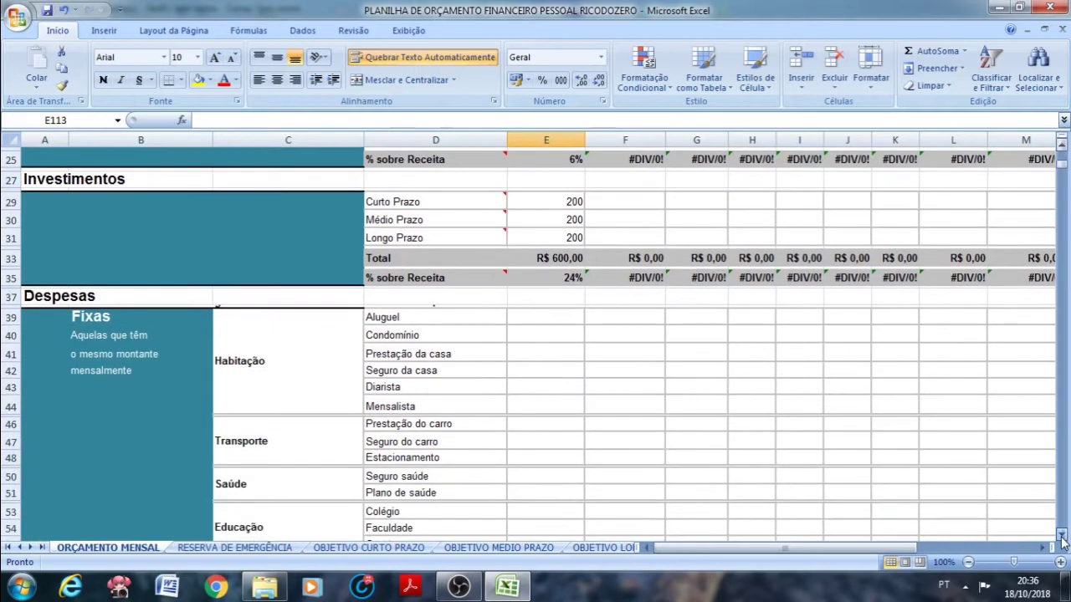
double_click(1060, 537)
double_click(1060, 537)
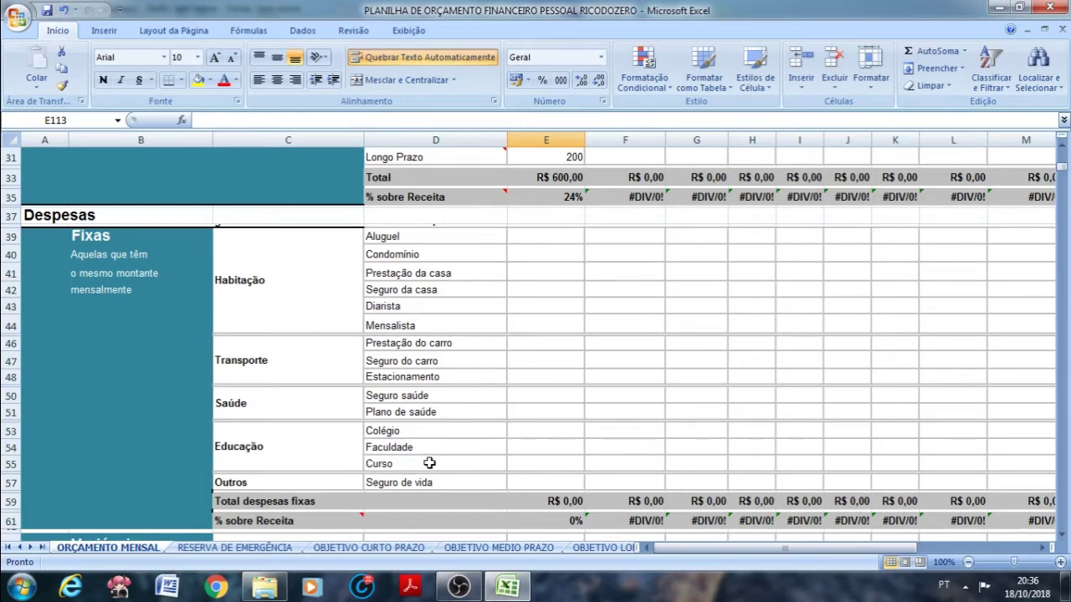
- Review the Variáveis and Extras expense items, ending on the Médico item under Saúde
click(1060, 536)
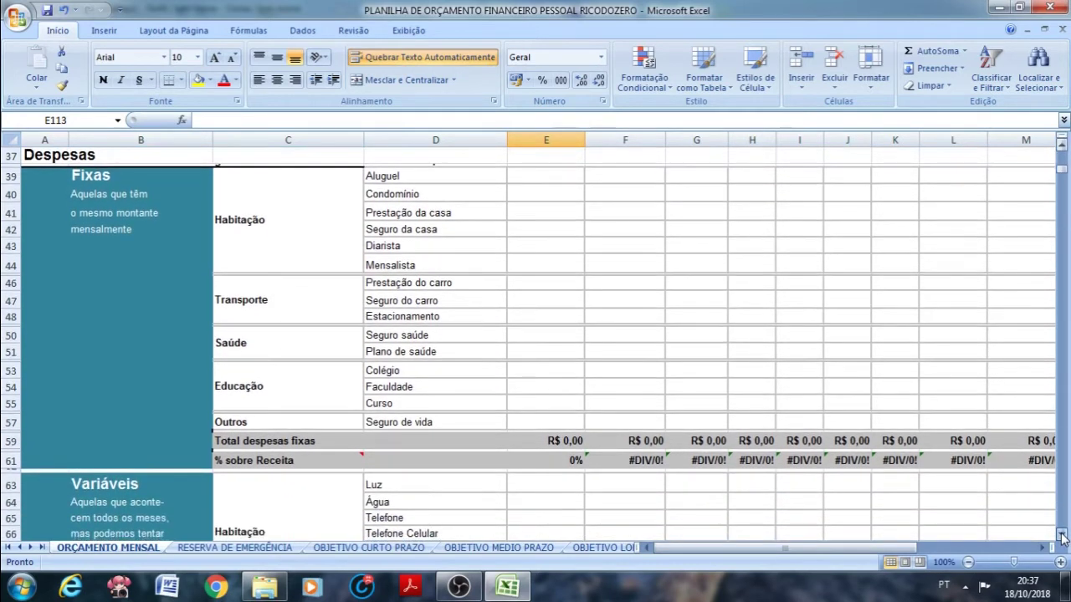
drag(1061, 538, 1061, 540)
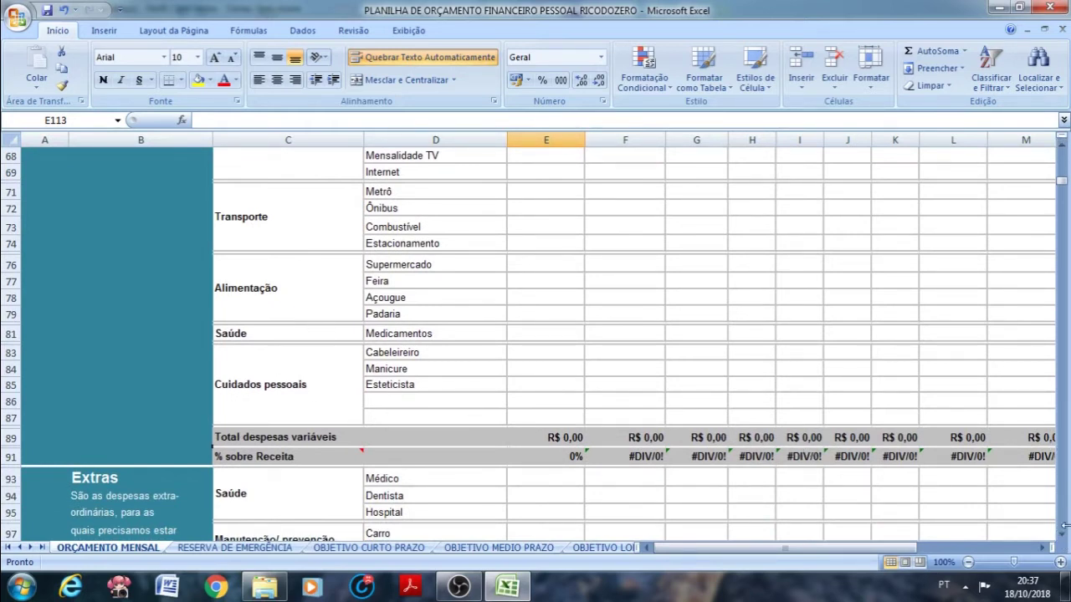
drag(1061, 537, 1060, 537)
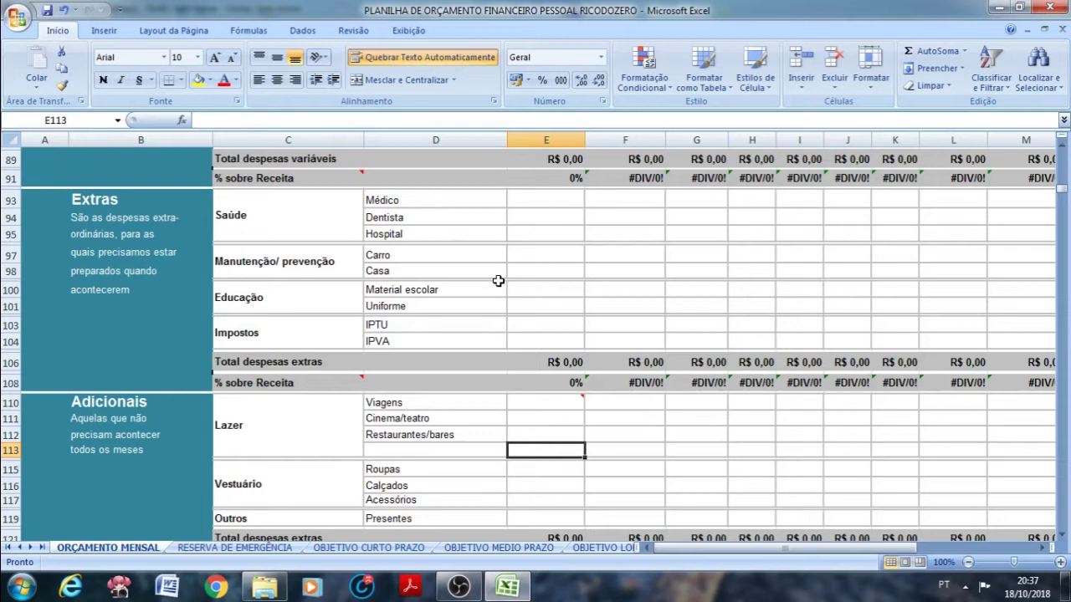
click(438, 199)
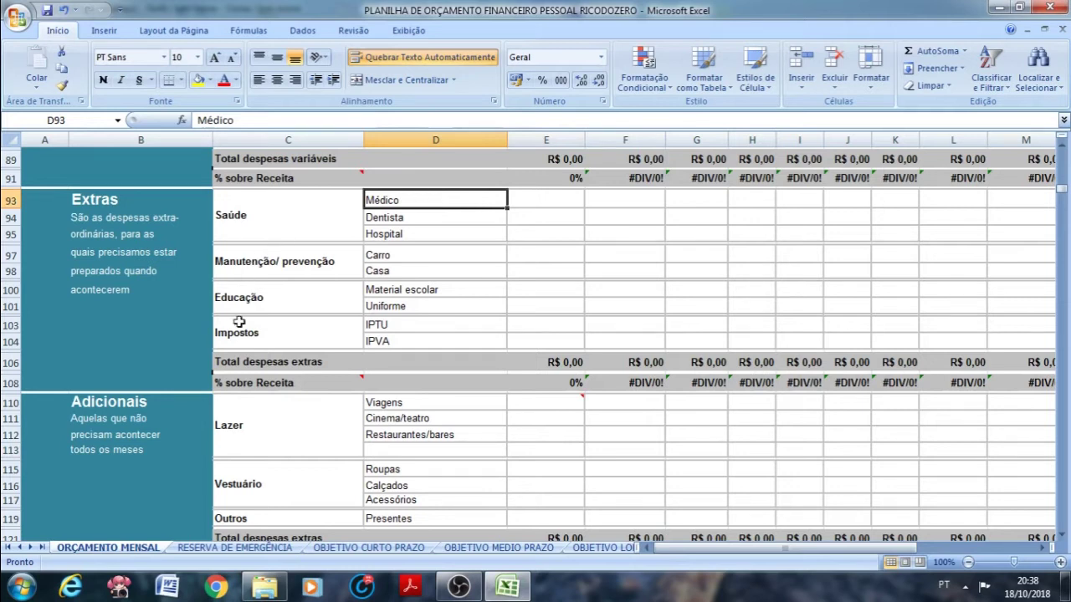
- Add a spending-limit note below the Extras description, with "(" in B101 and "ate o valor 500,00)" in B103
click(146, 316)
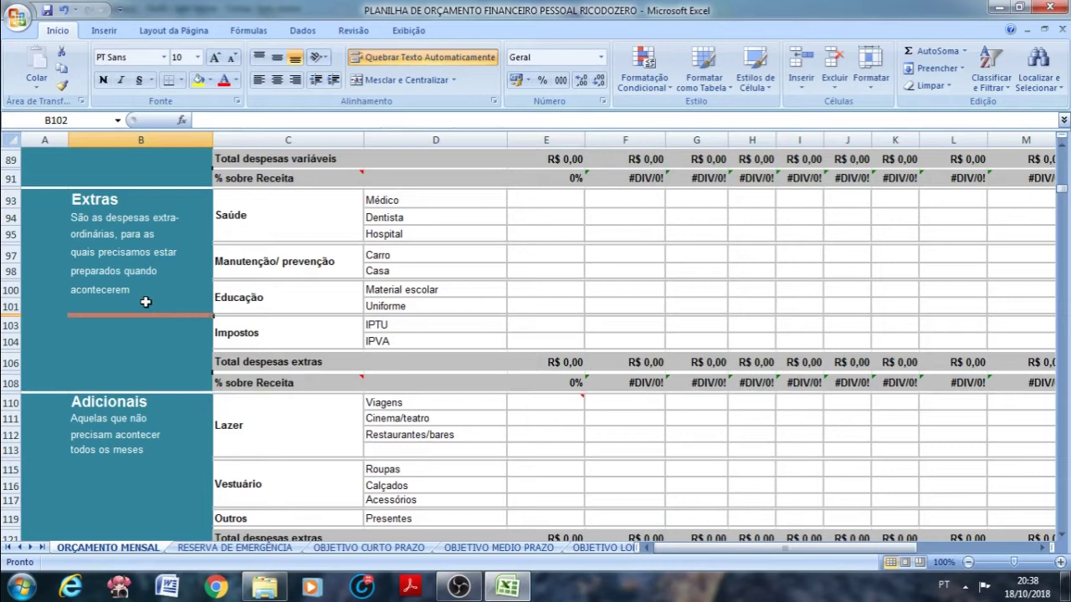
click(146, 301)
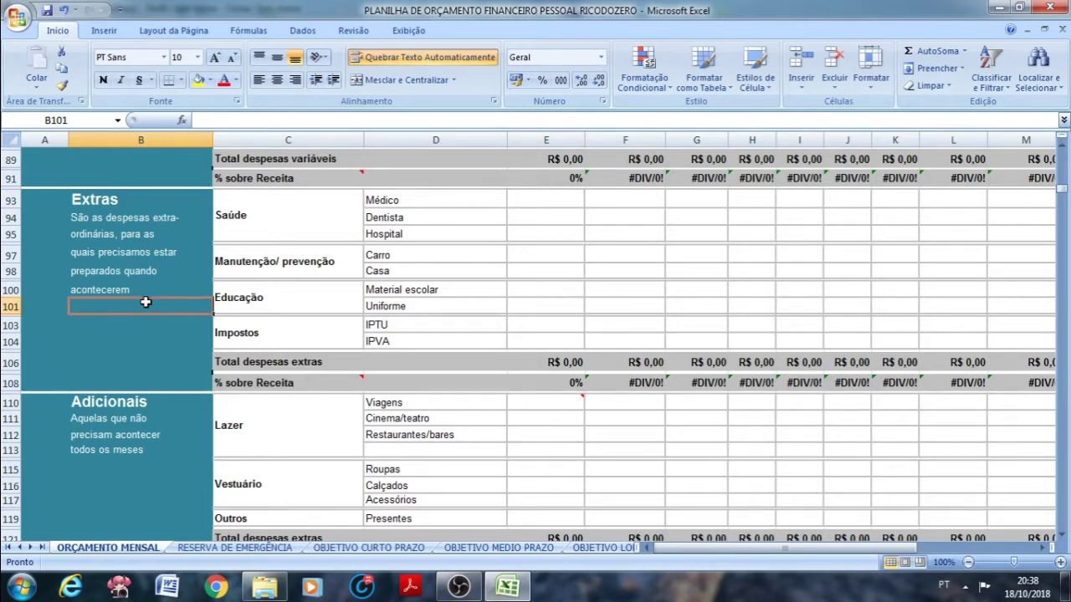
text(()
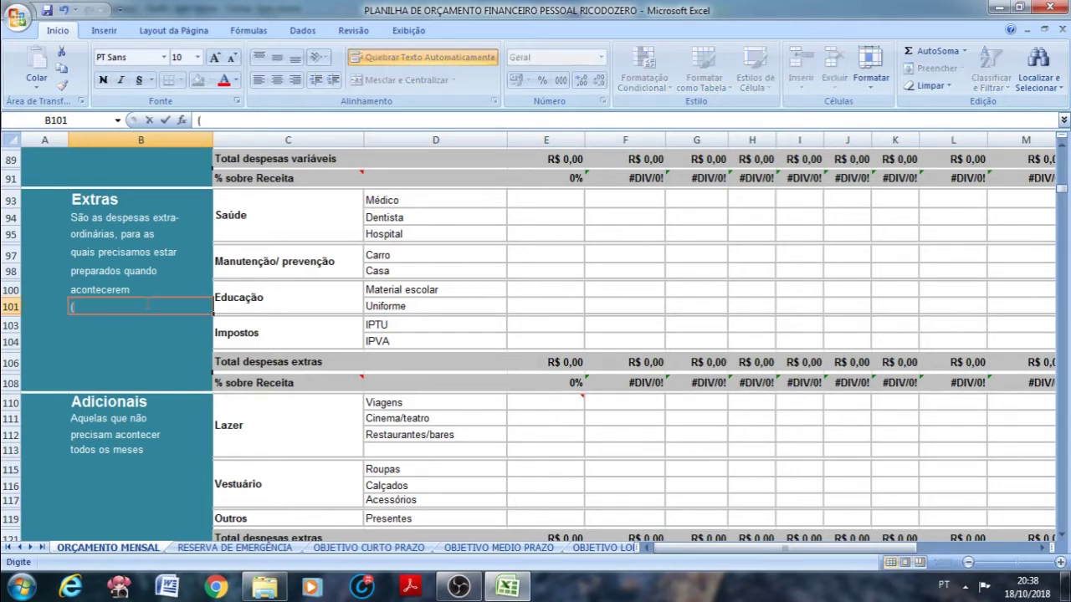
click(193, 321)
text(té)
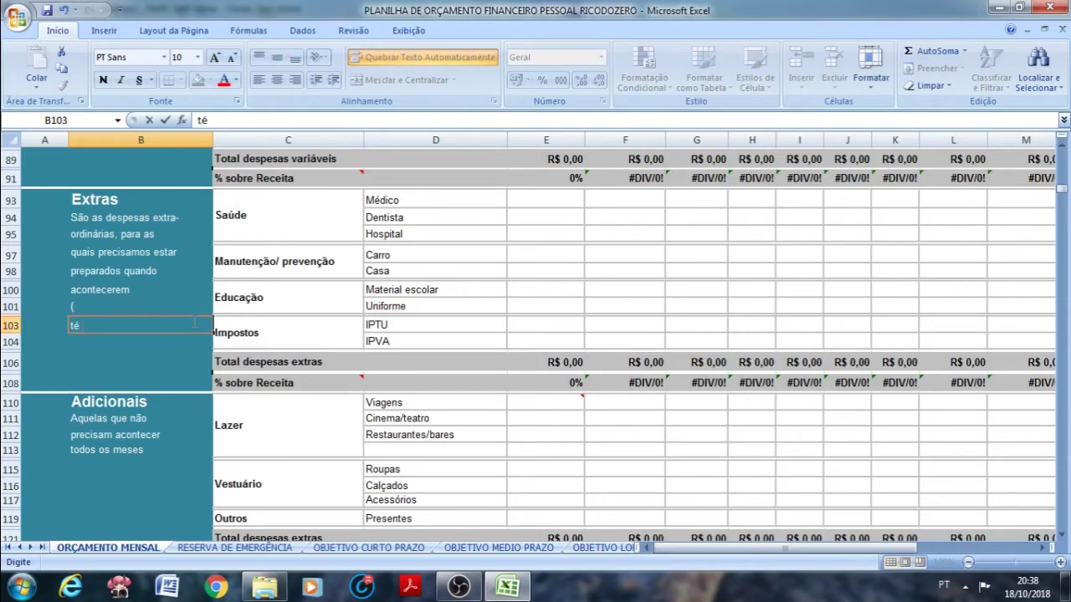
key(BackSpace)
key(BackSpace)
text(ate)
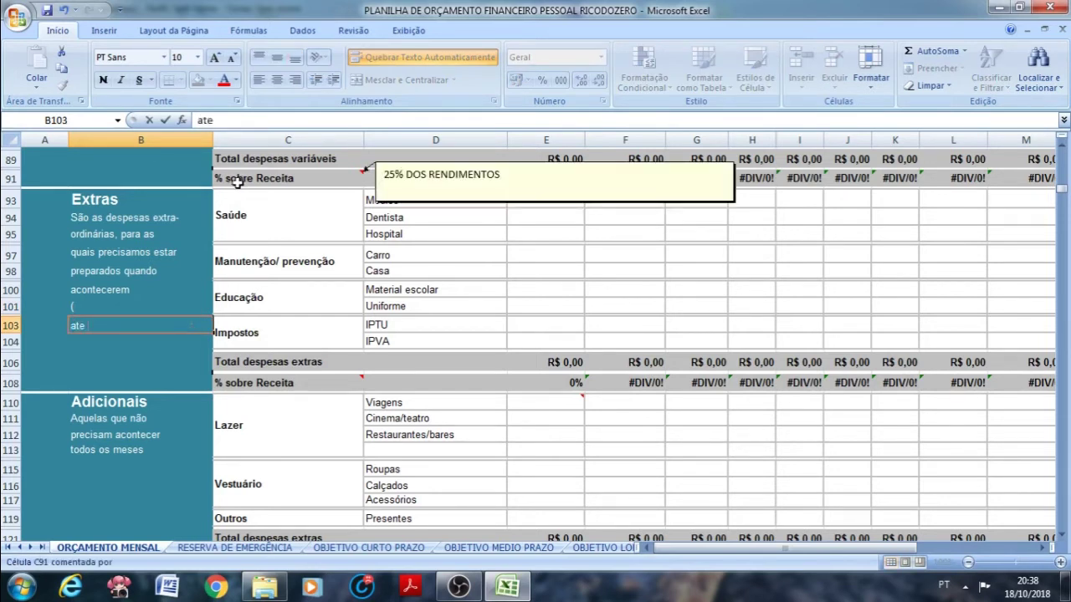
text( o valor1)
key(BackSpace)
text(500,)
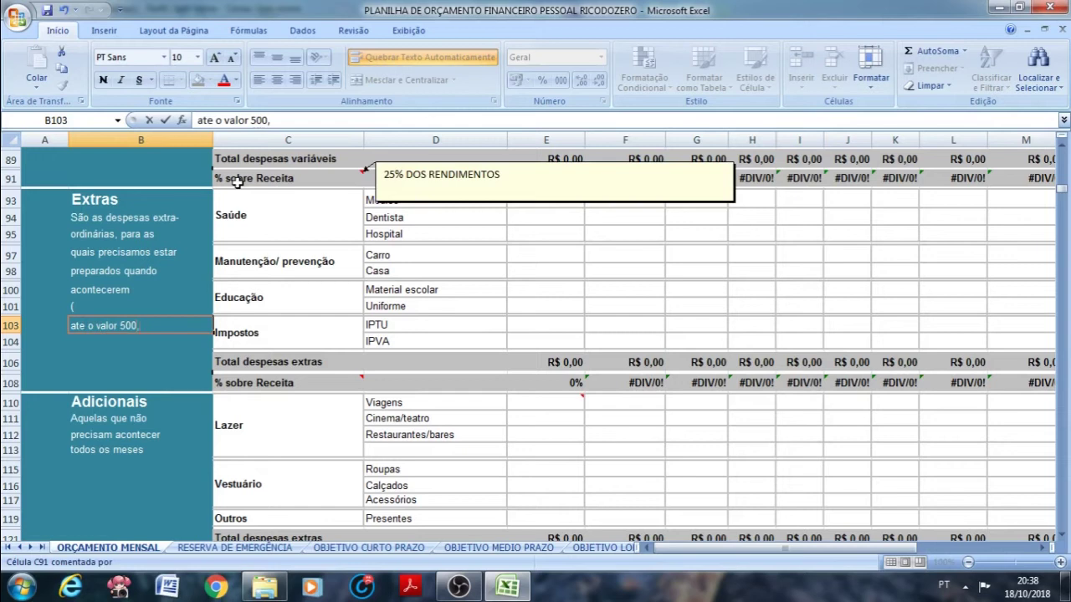
text(00))
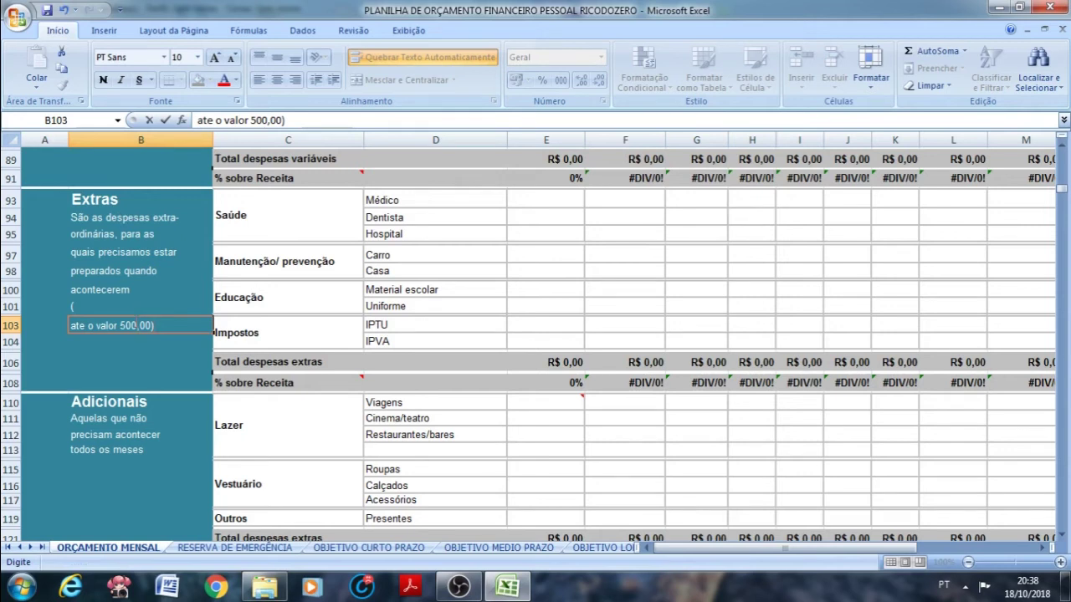
click(133, 306)
click(135, 323)
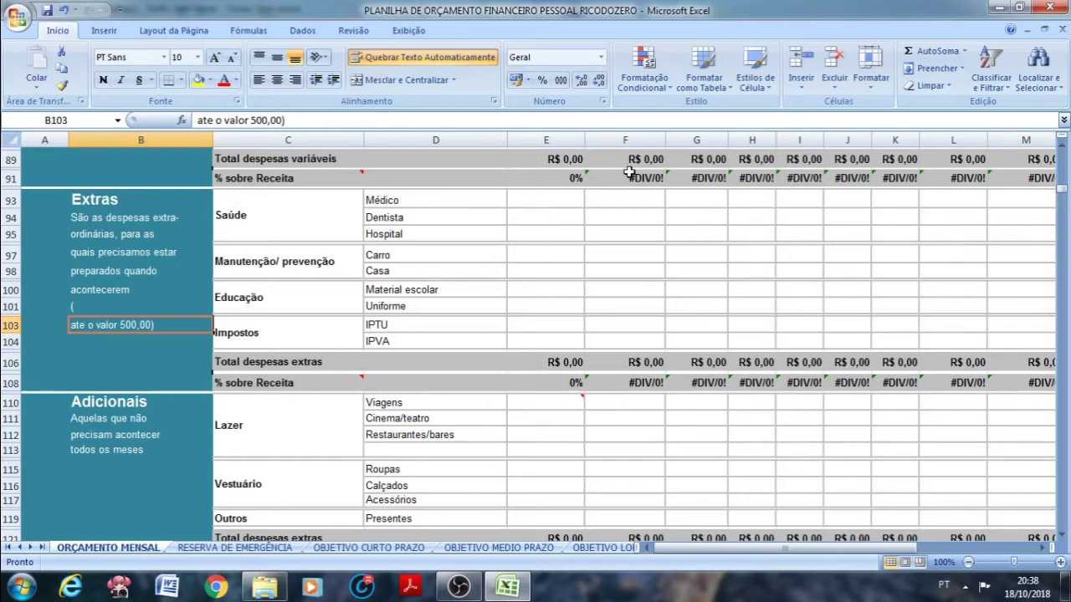
click(636, 202)
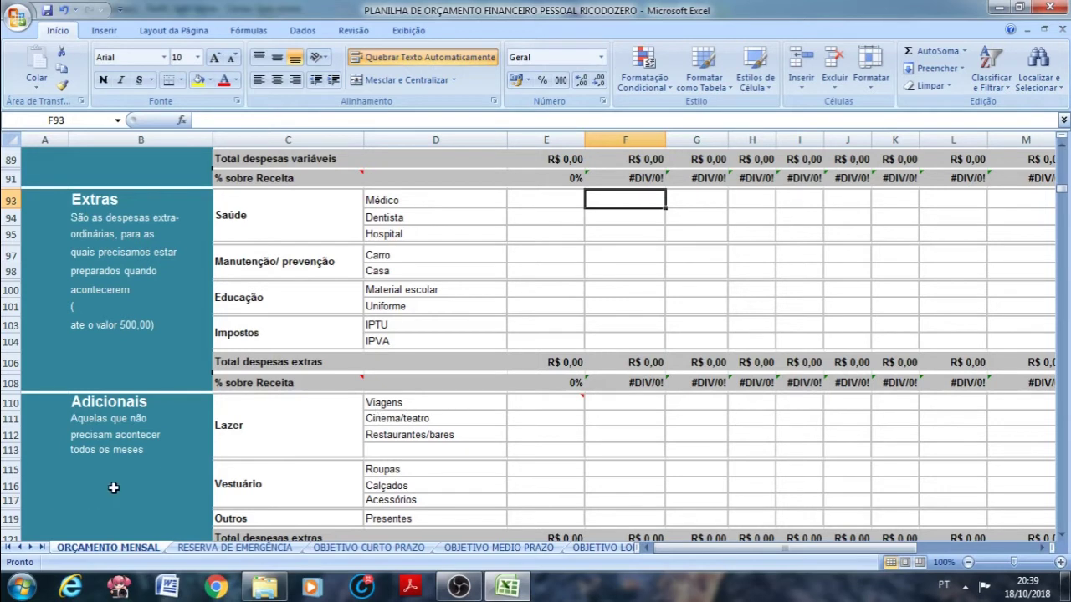
- Add the spending-limit note "(até 800,00)" in B115, below the Adicionais description
click(113, 470)
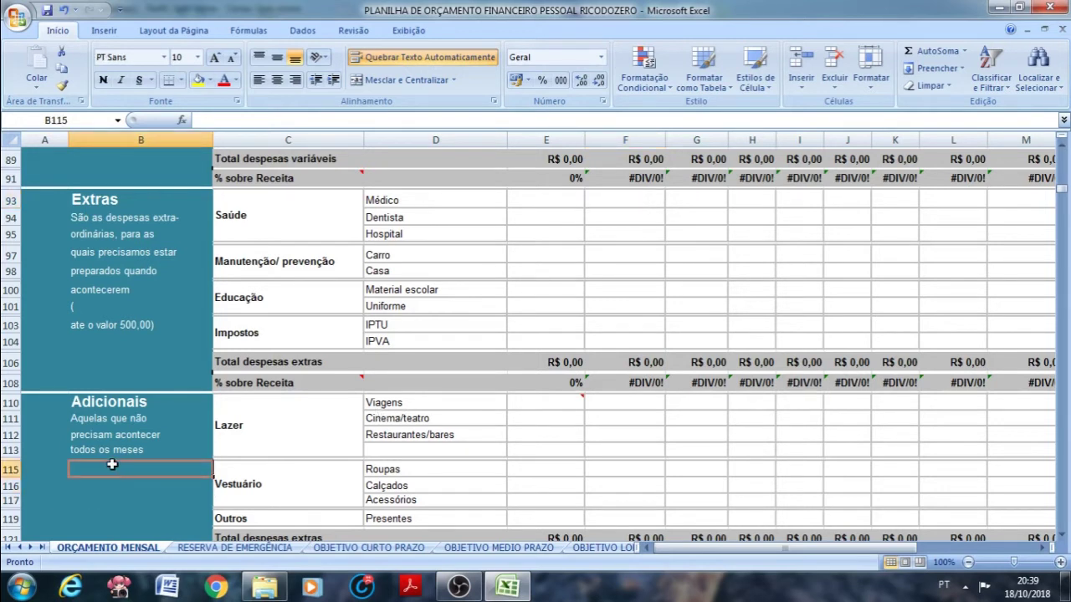
text(()
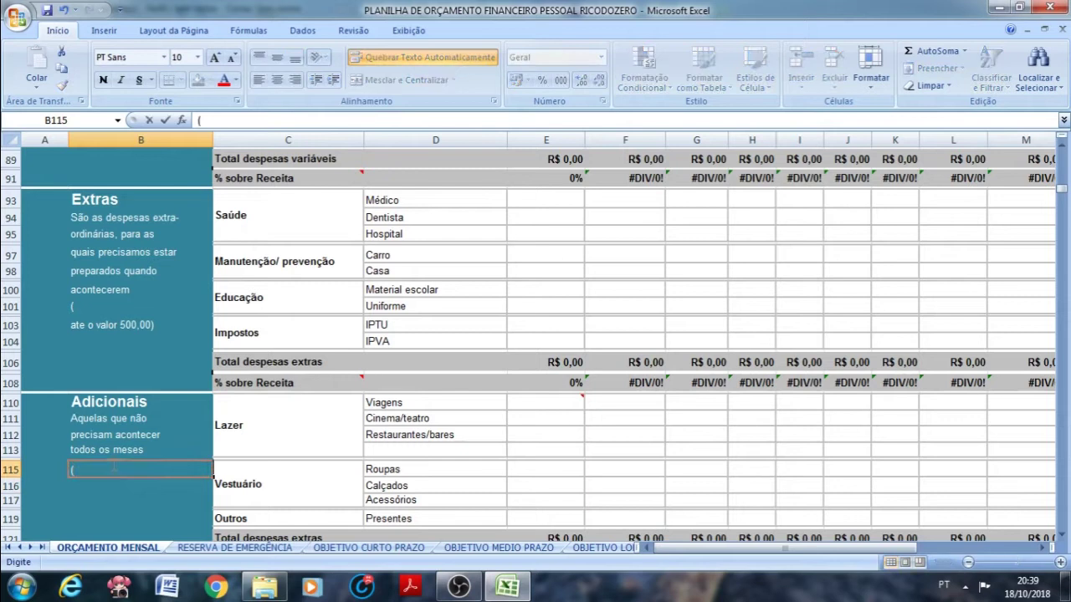
key(BackSpace)
text((ate)
key(BackSpace)
text(é 1)
key(BackSpace)
text(800,00)
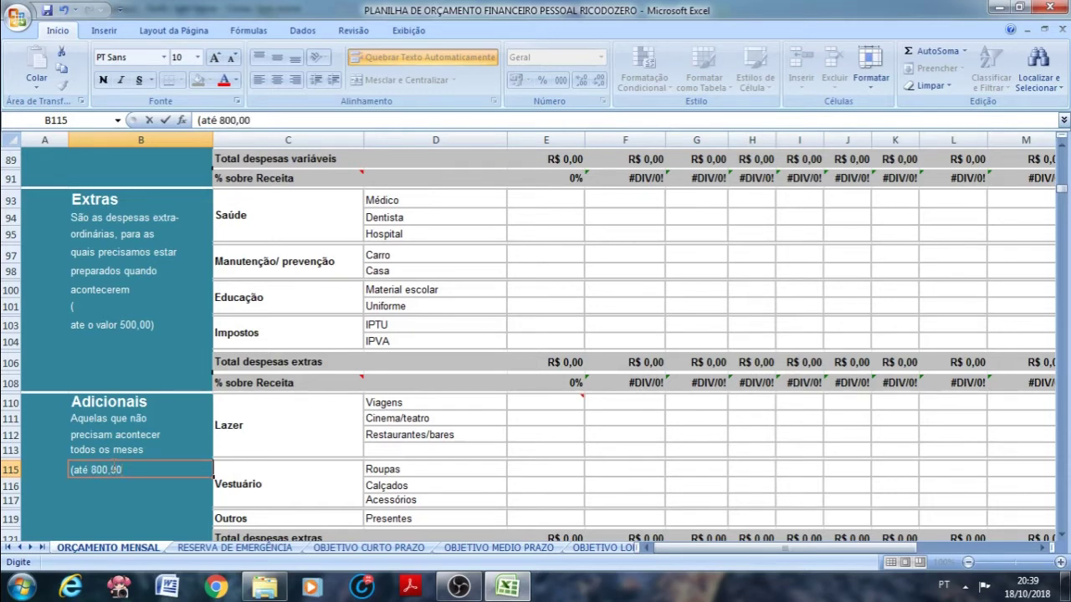
text())
click(513, 416)
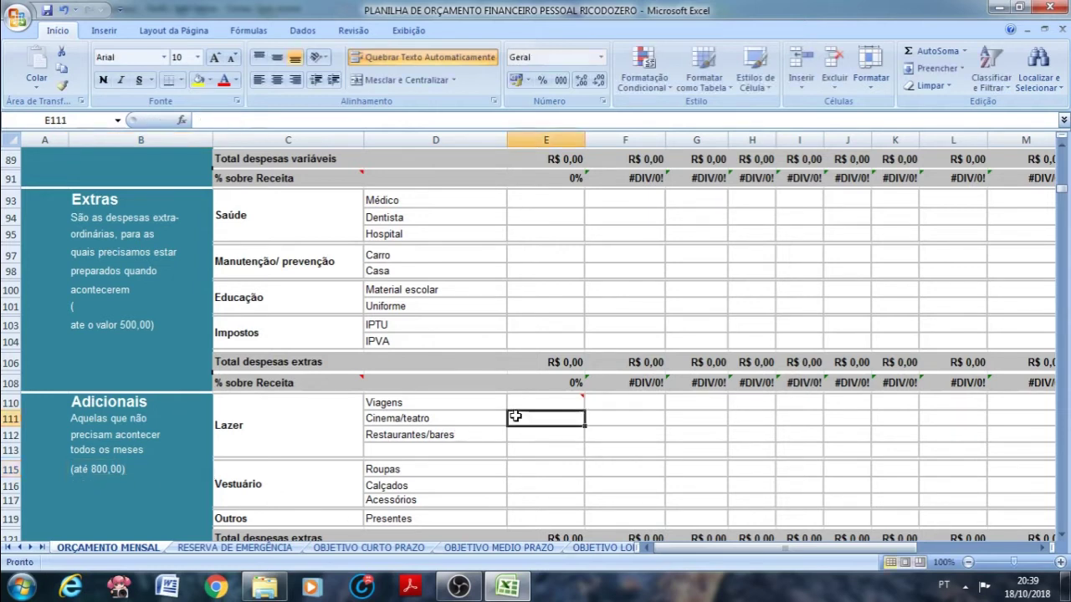
click(614, 422)
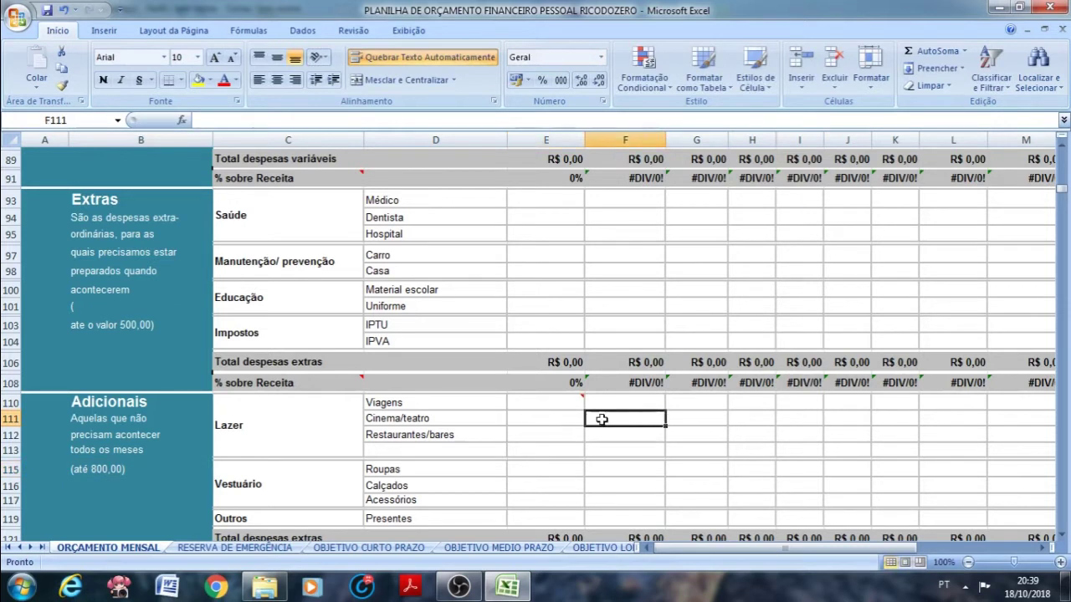
click(528, 423)
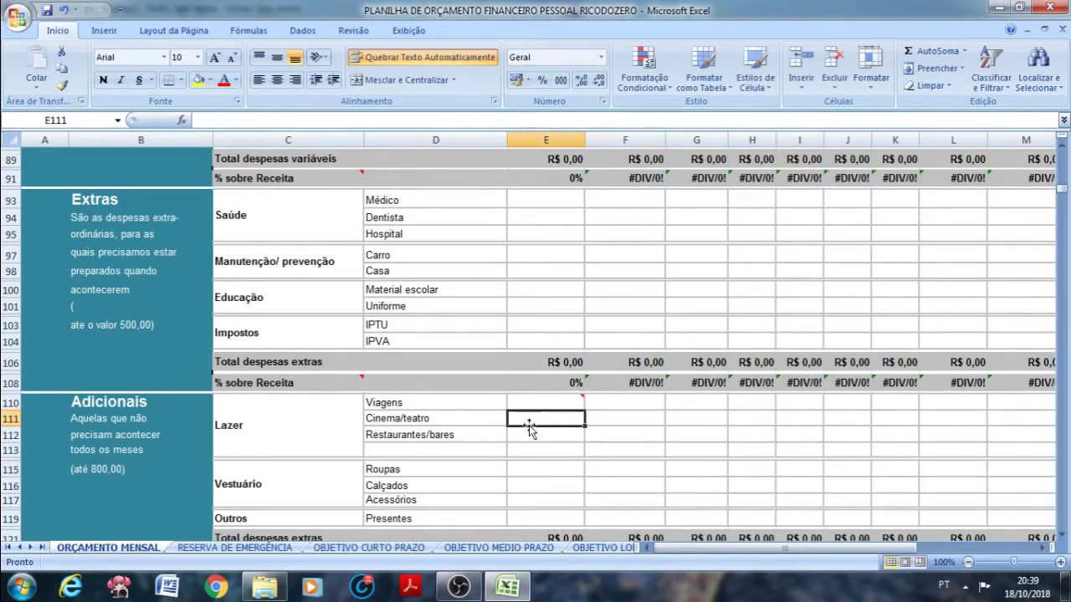
click(619, 419)
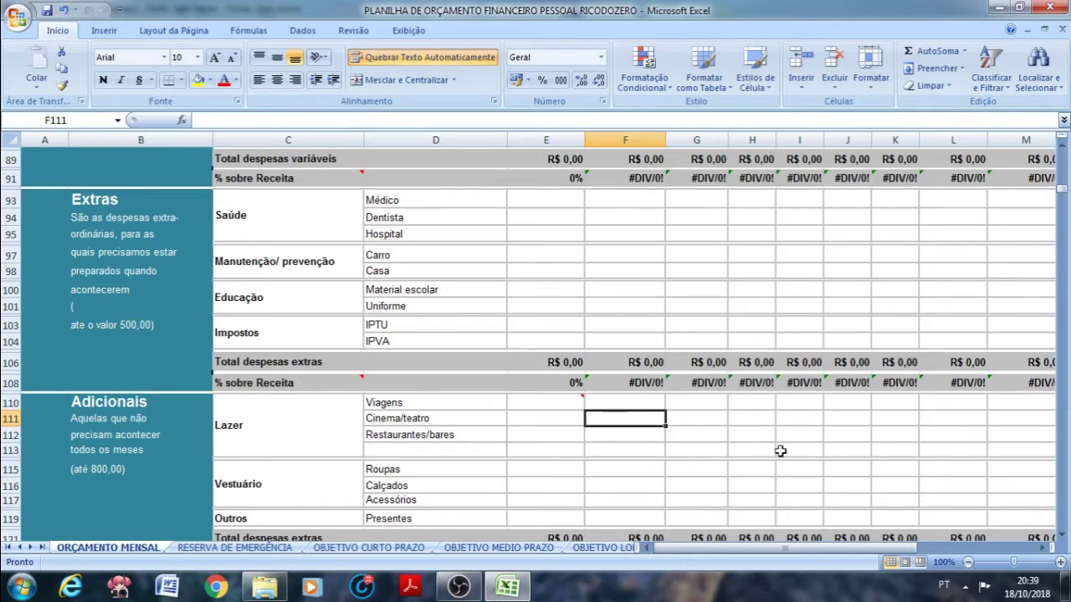
- Examine the Saldo summary below the Adicionais expenses, including its income, donation, investment and expense lines
click(1063, 534)
click(1063, 535)
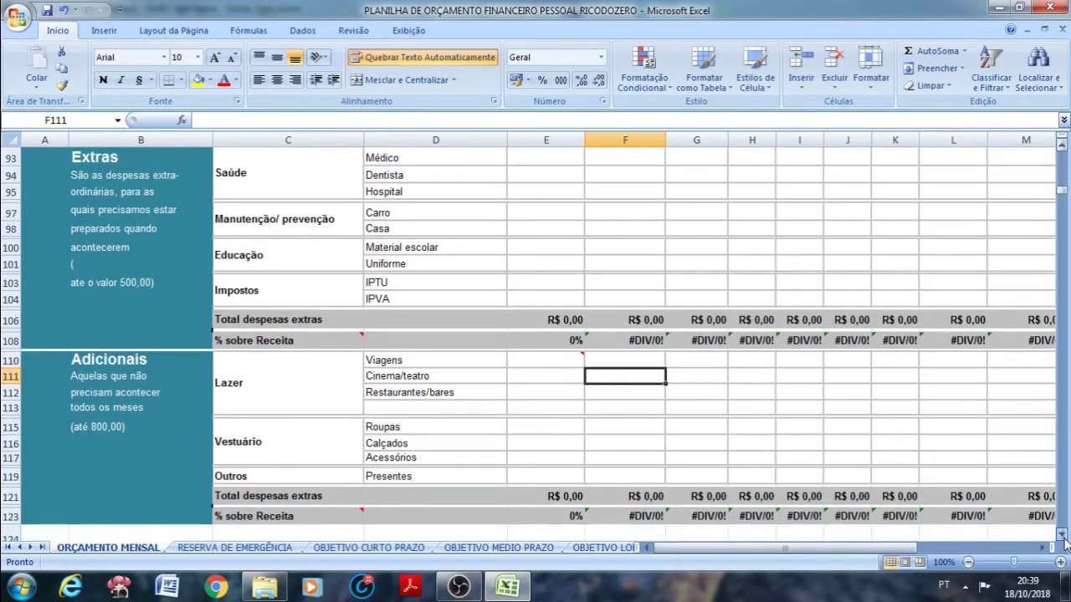
click(1063, 534)
click(1063, 535)
click(1064, 535)
click(1063, 535)
click(1063, 535)
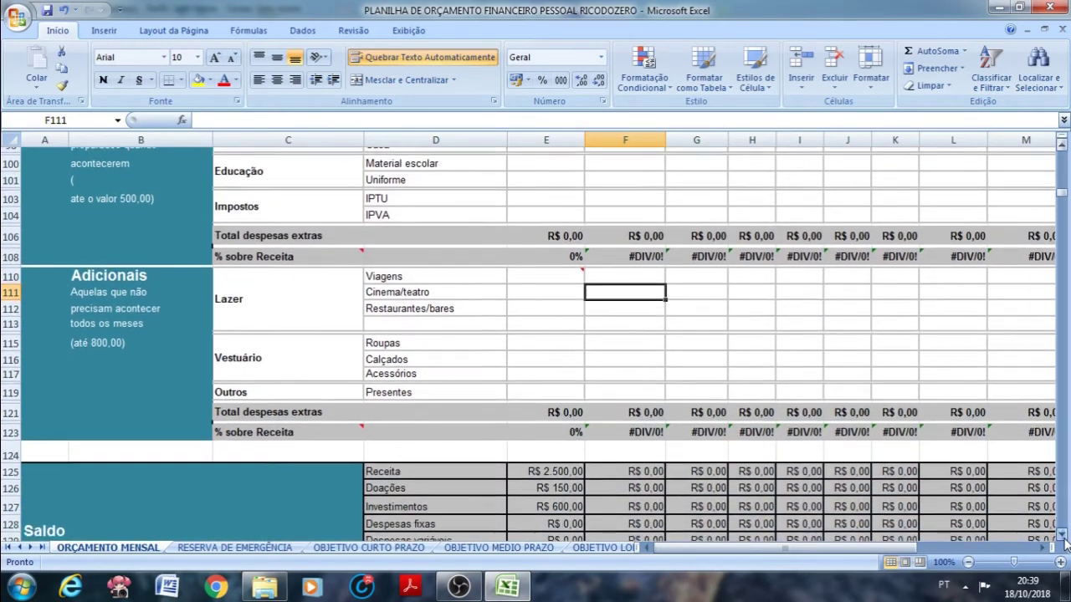
click(1063, 535)
click(1063, 534)
click(1063, 535)
click(1063, 534)
click(1063, 535)
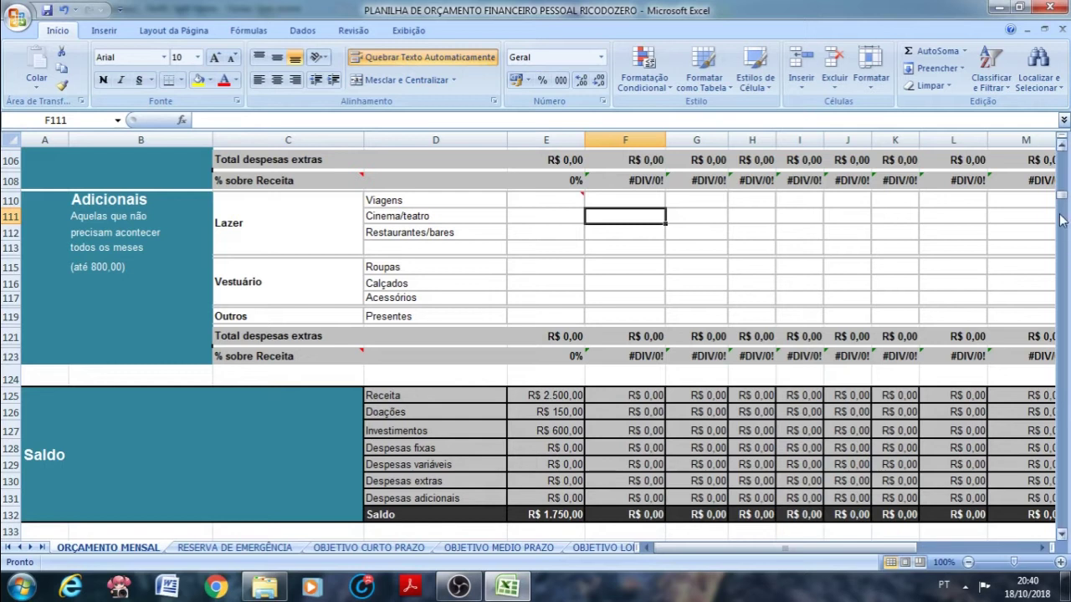
- Go back from the Saldo summary through Adicionais and Extras to review the Variáveis expense items
click(1061, 144)
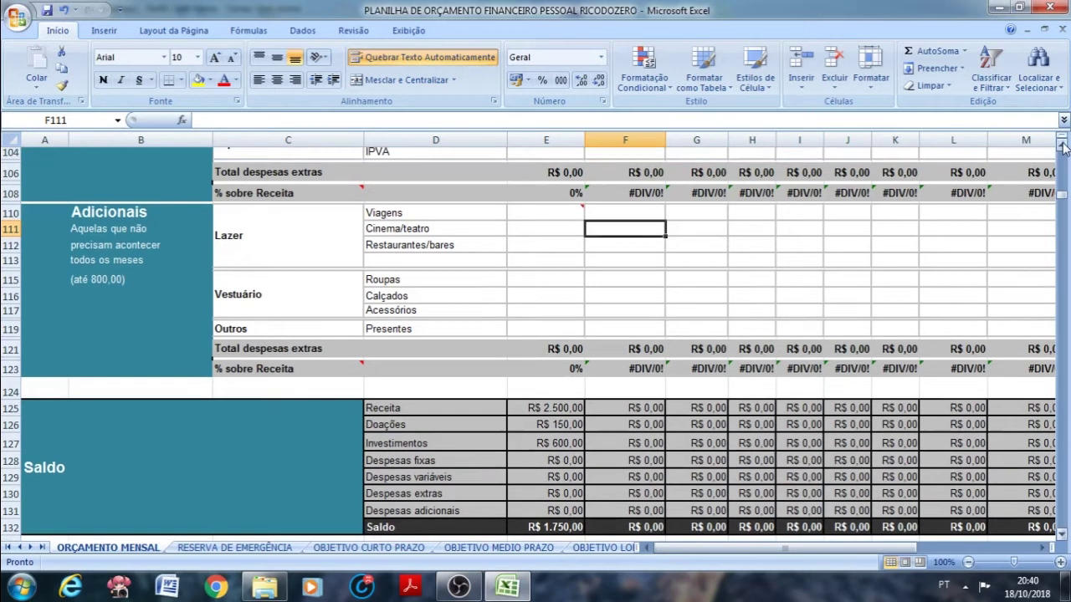
drag(1062, 145, 1063, 147)
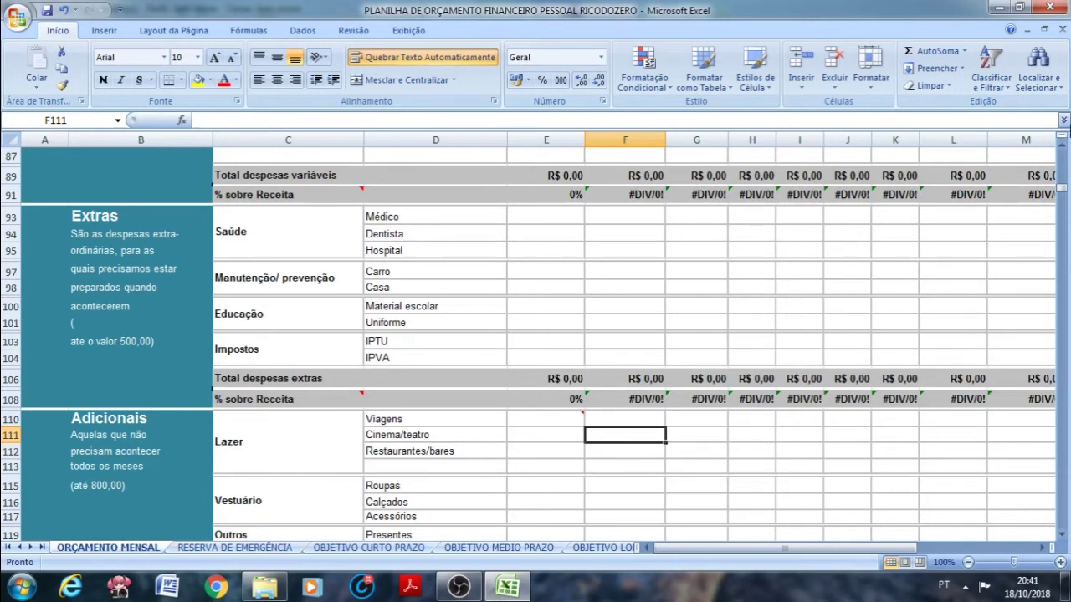
click(1064, 149)
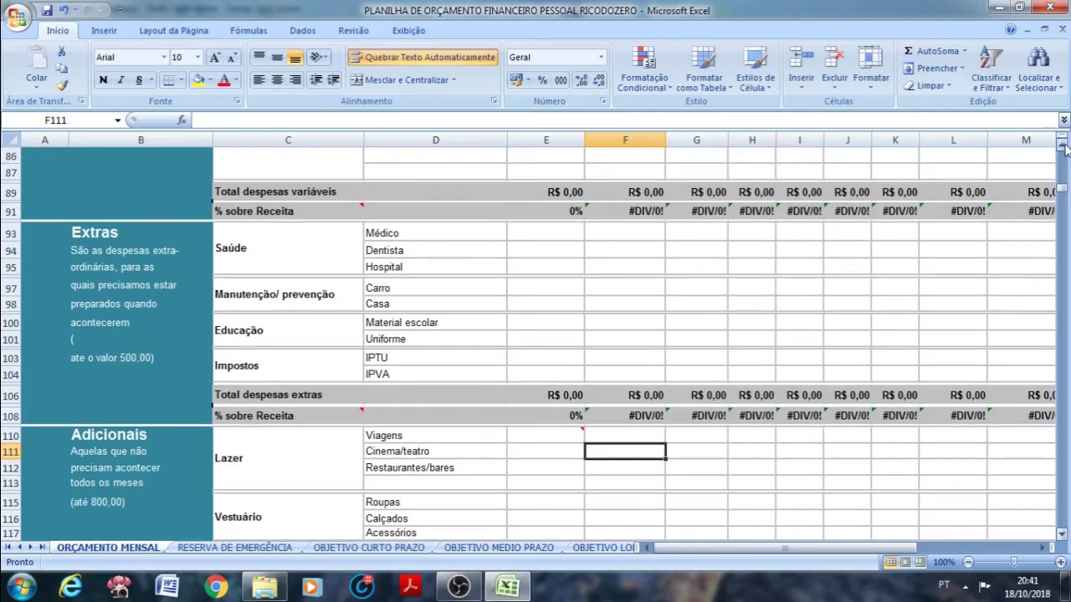
drag(1064, 149, 1064, 149)
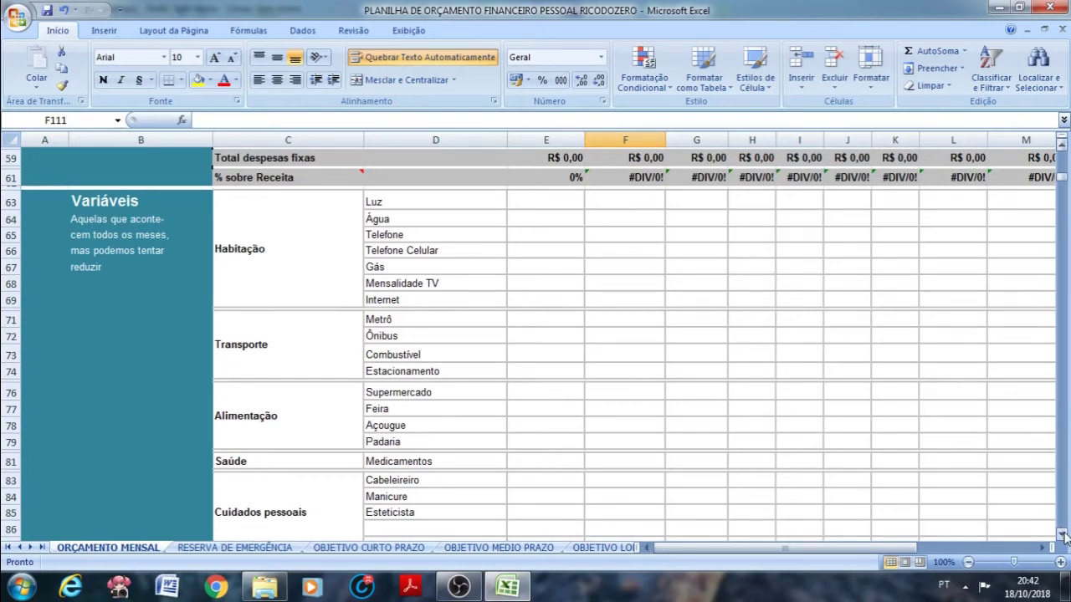
- Examine the RESERVA DE EMERGÊNCIA sheet, including its title comment, required reserve value, entry and withdrawal columns, and savings and CDB totals
drag(1064, 535, 1064, 535)
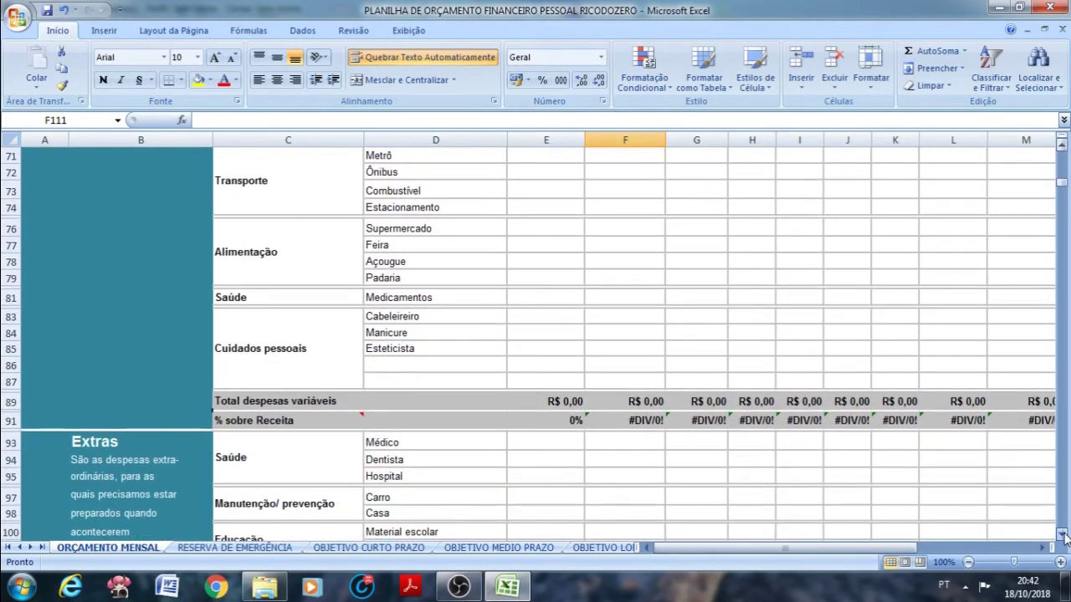
click(234, 548)
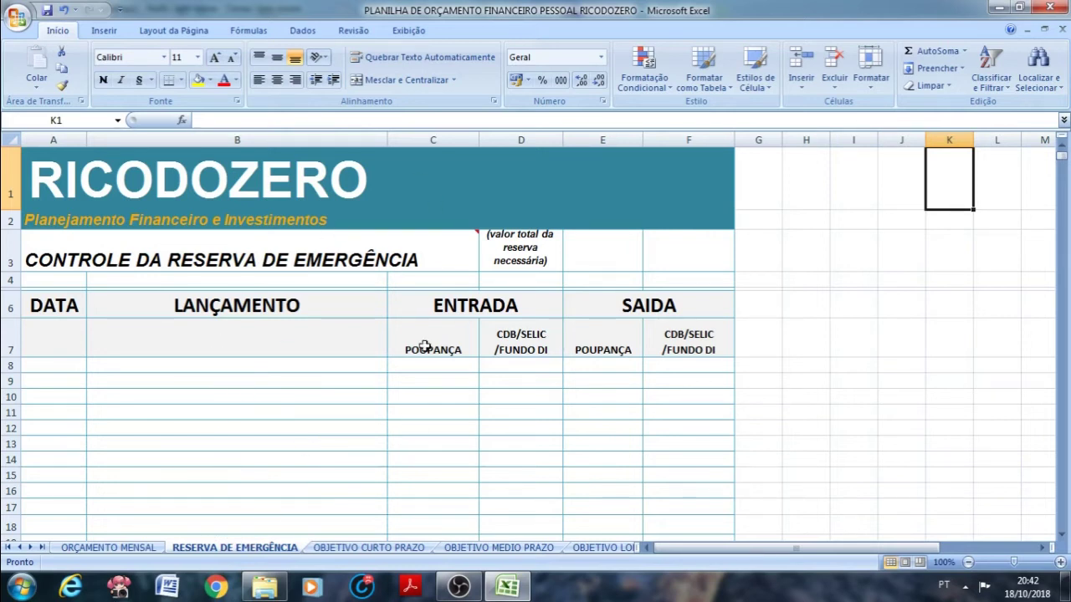
mouse_move(398, 258)
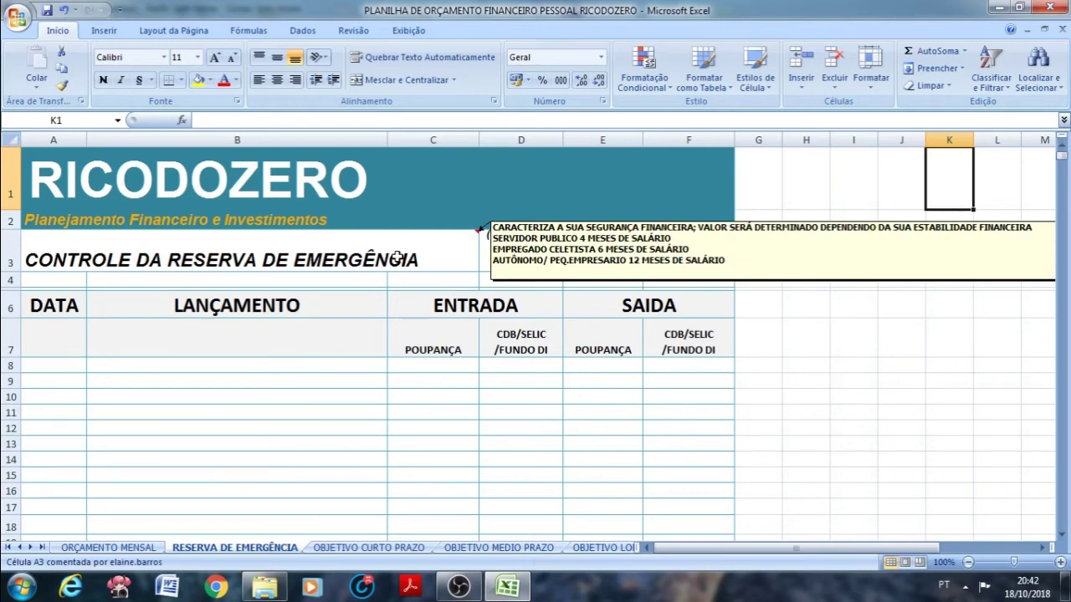
click(398, 259)
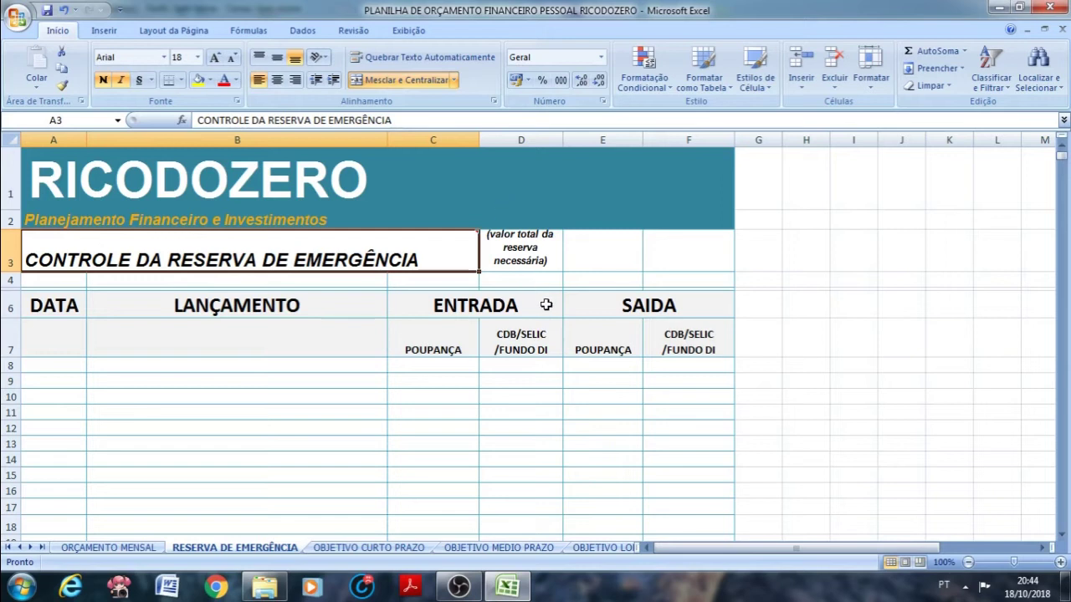
click(528, 242)
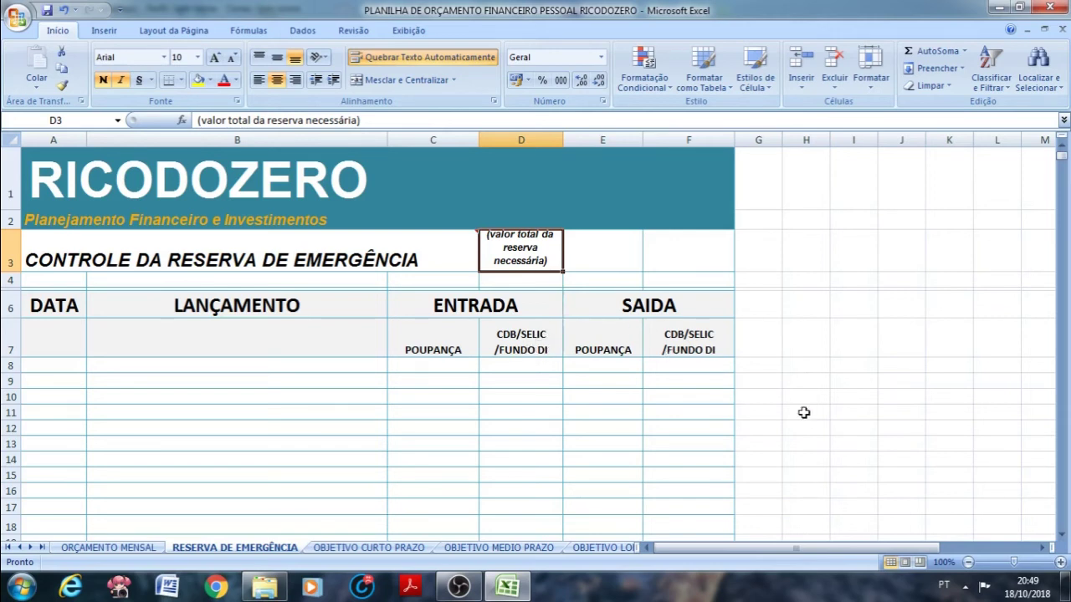
click(1062, 535)
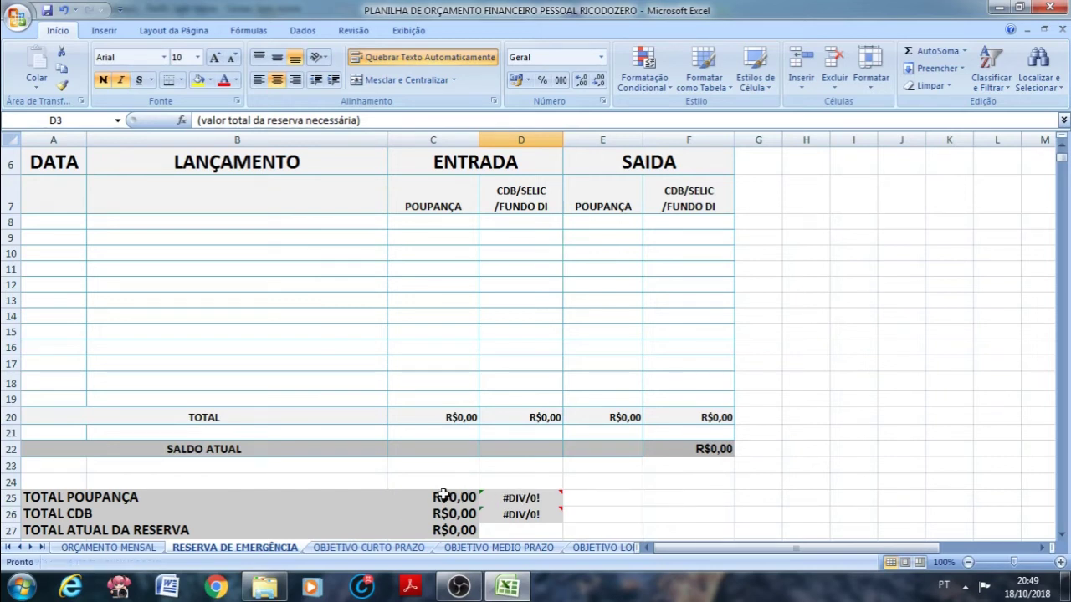
mouse_move(518, 498)
- Examine the OBJETIVO CURTO PRAZO sheet from its first column, covering the objective line, suggested investments and the RENTABILIDADE of the sample entries
click(362, 548)
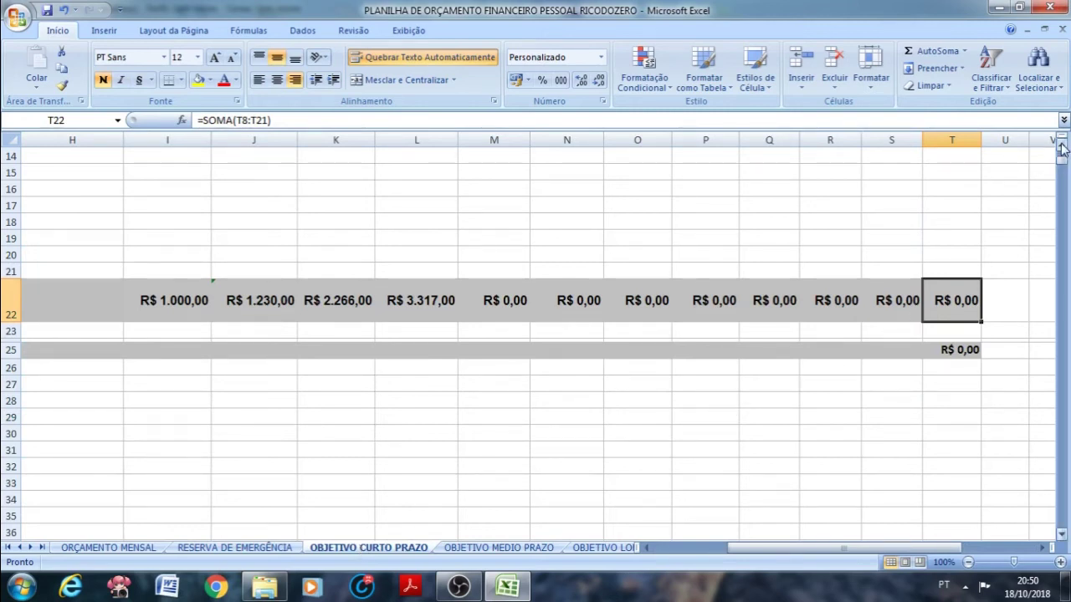
scroll(1061, 149, up, 5)
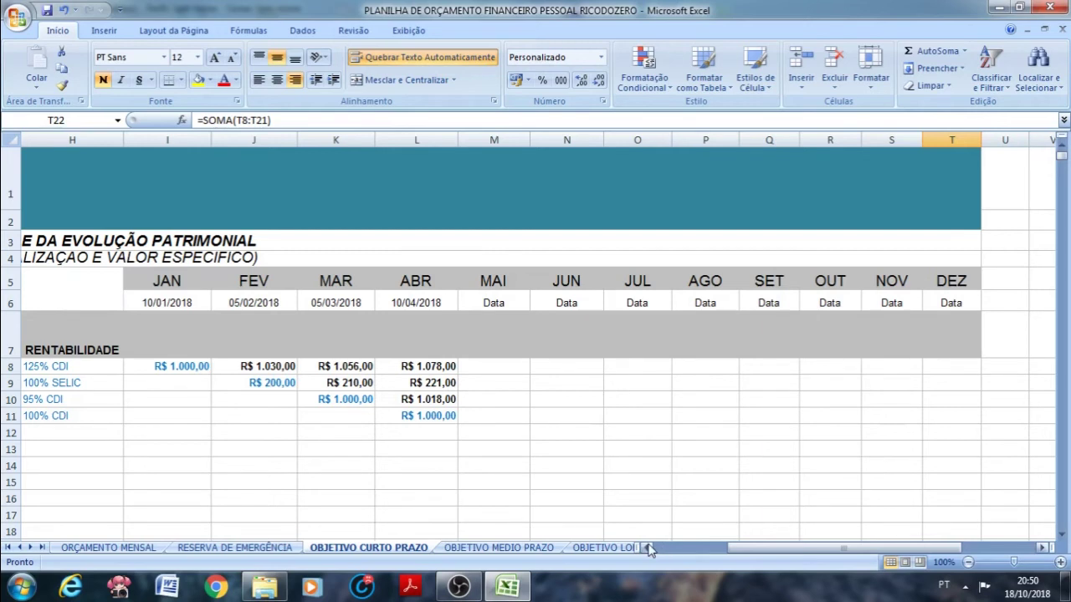
drag(649, 548, 648, 548)
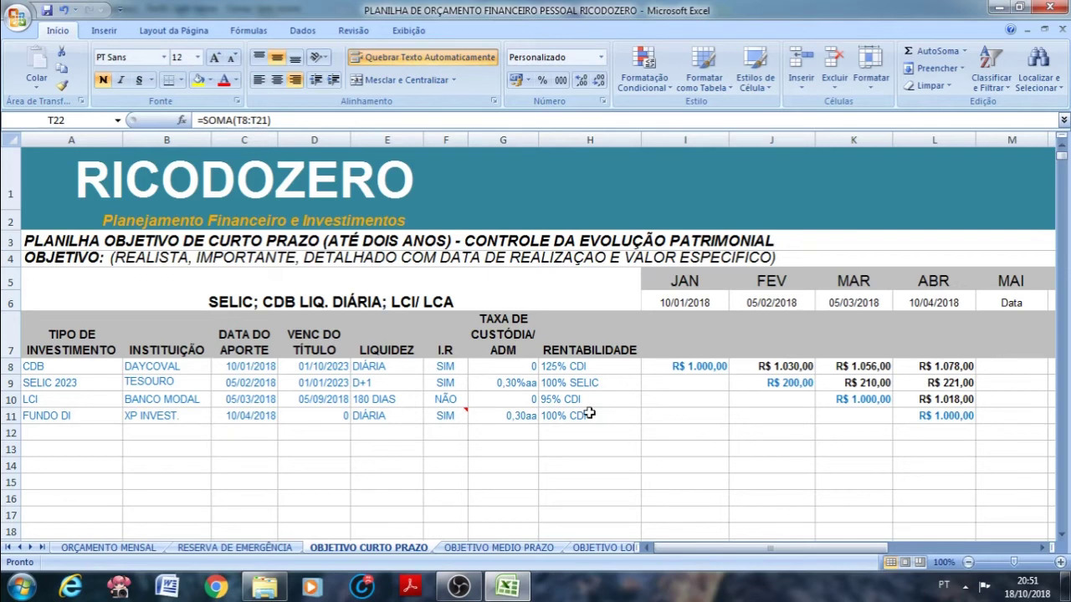
click(495, 261)
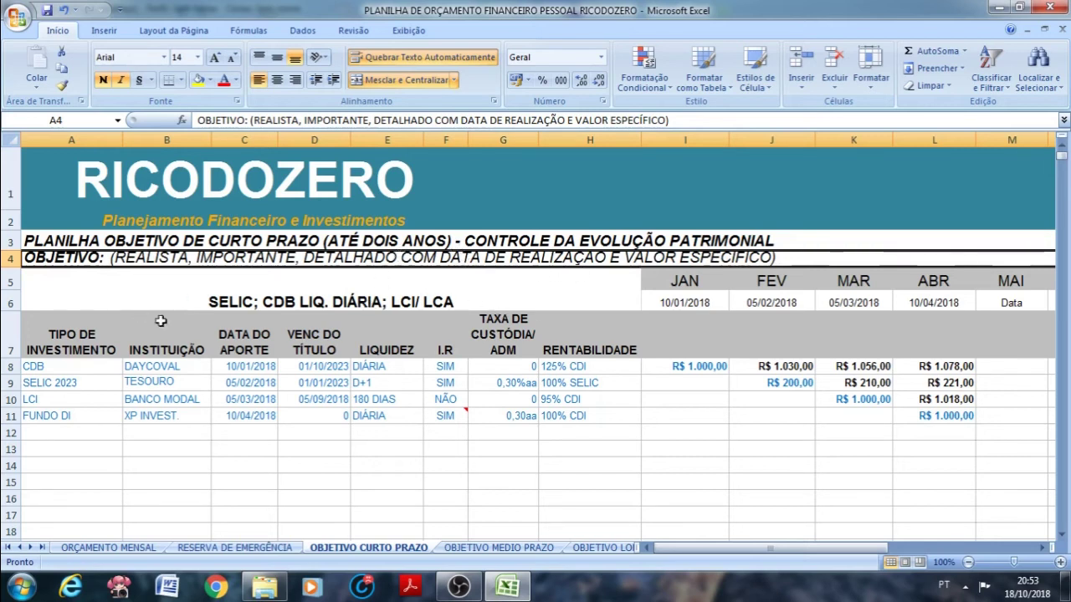
click(503, 292)
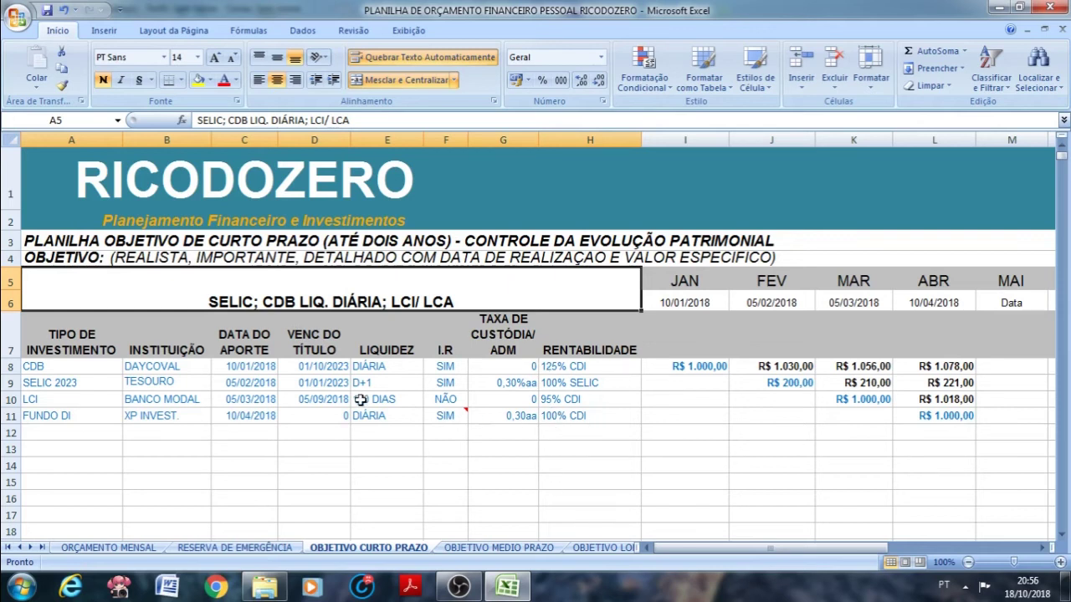
click(563, 401)
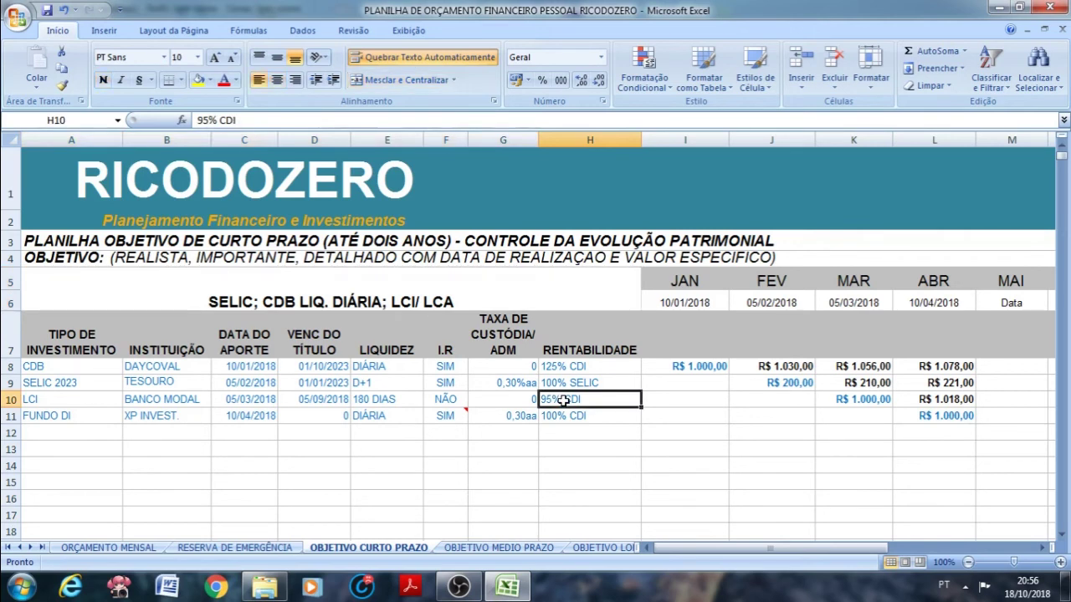
click(567, 367)
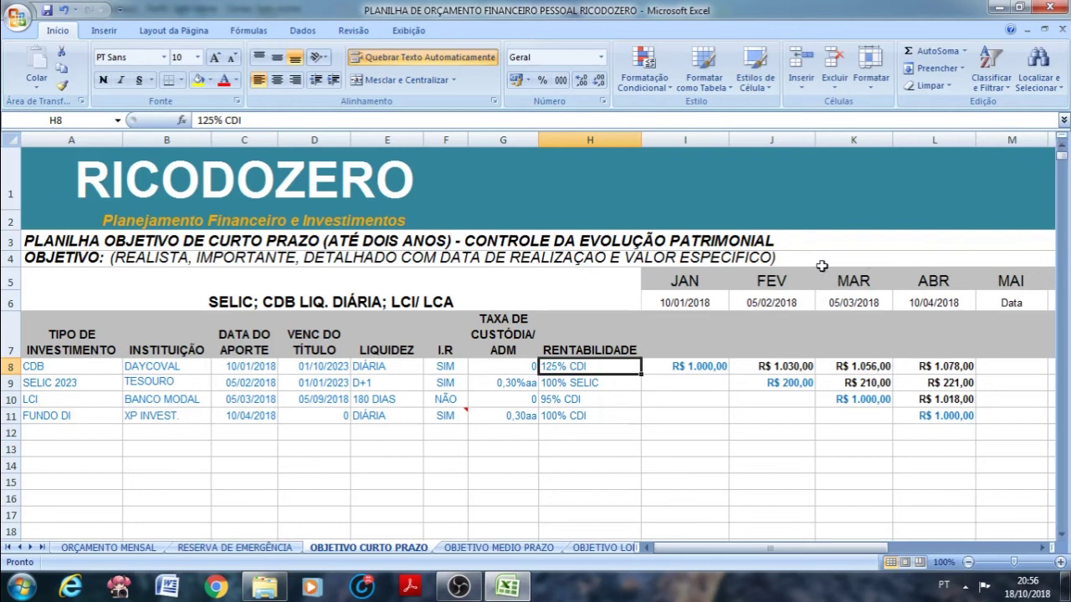
- Set the FEV date in J6 of the short-term sheet to 10/02/2018
click(686, 301)
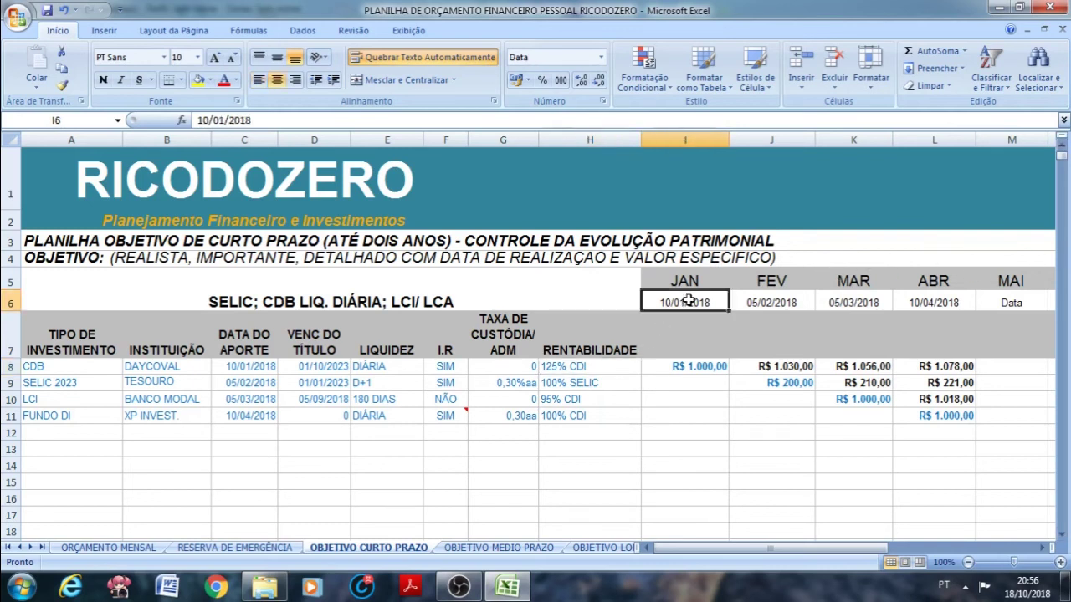
click(772, 301)
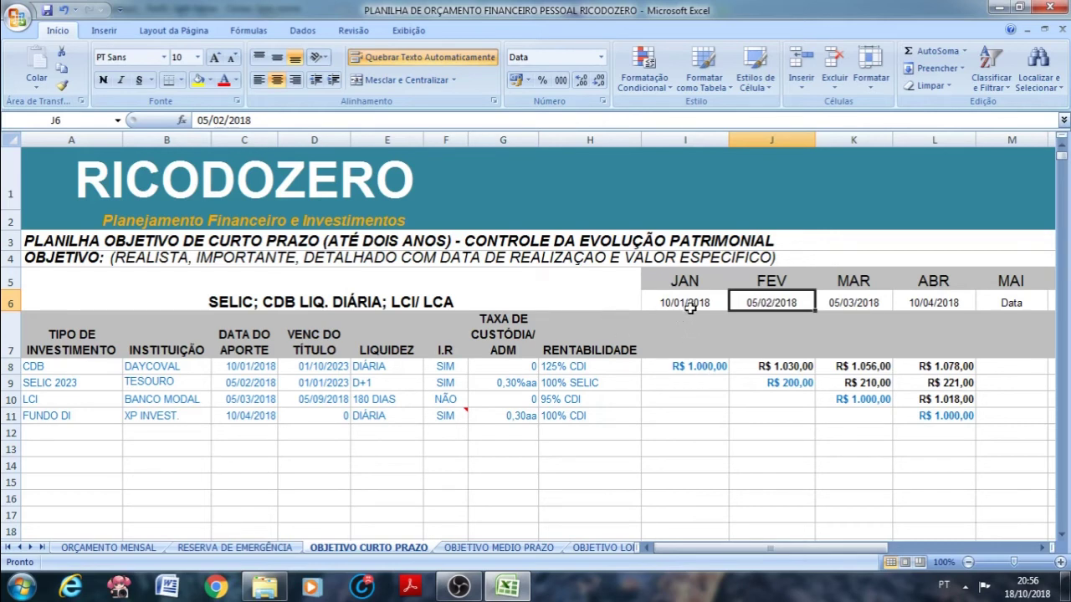
click(693, 369)
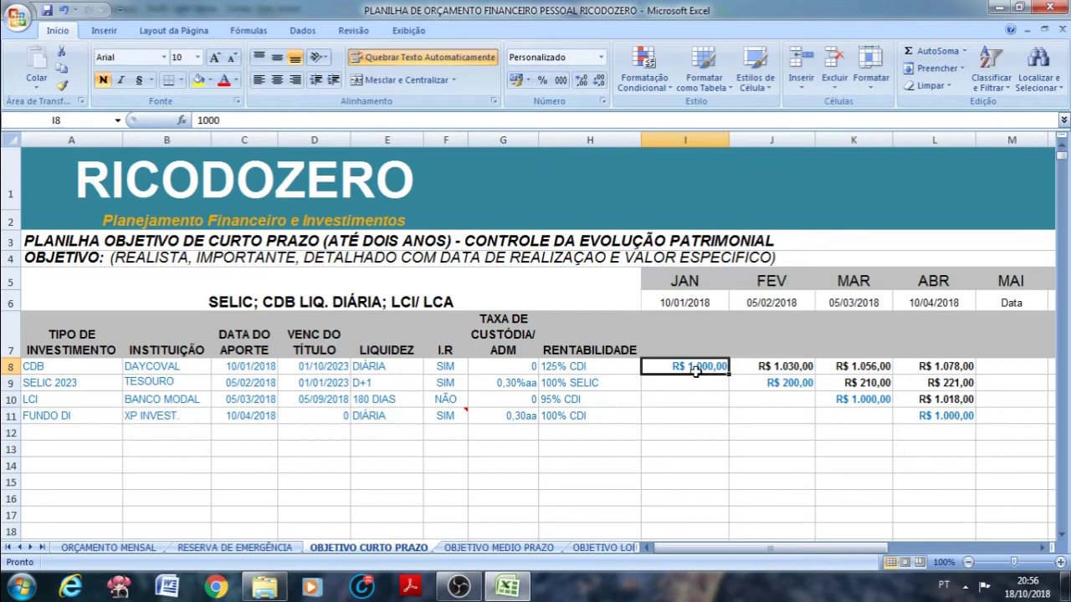
click(771, 302)
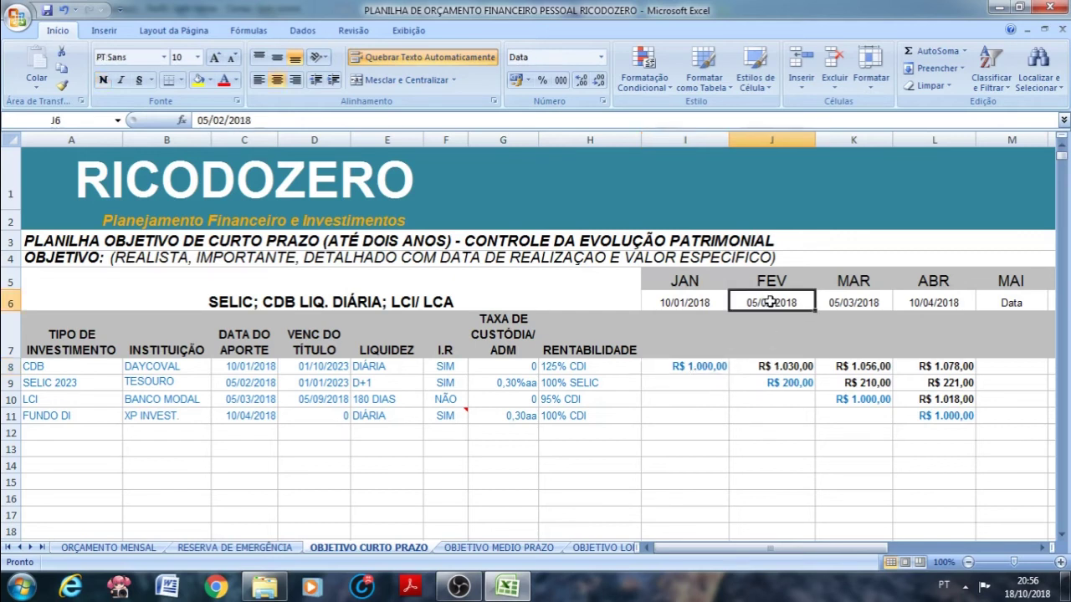
text(10/02)
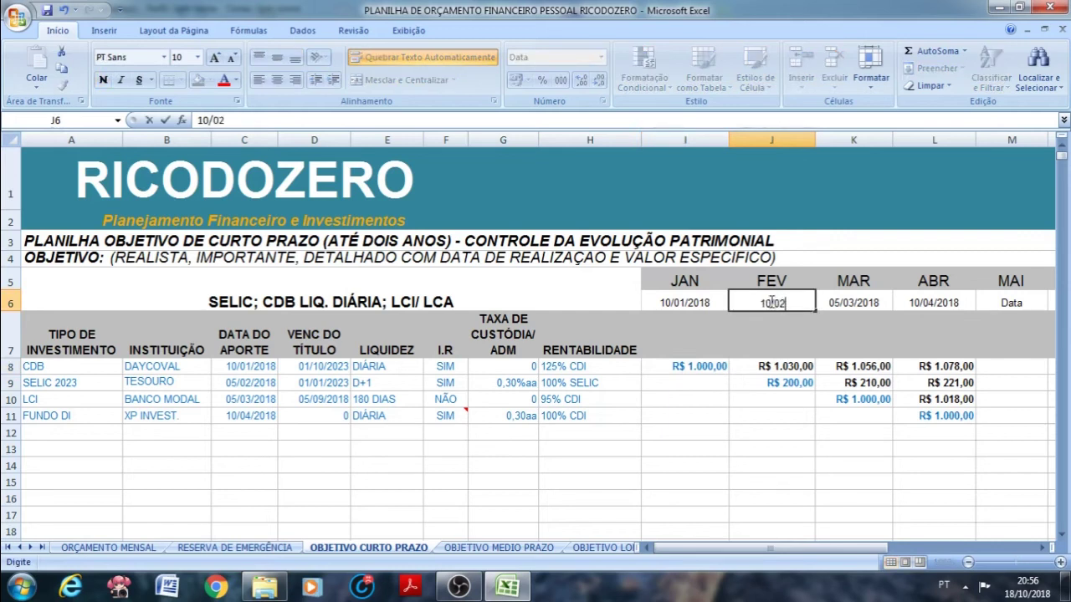
text(/2018)
click(766, 366)
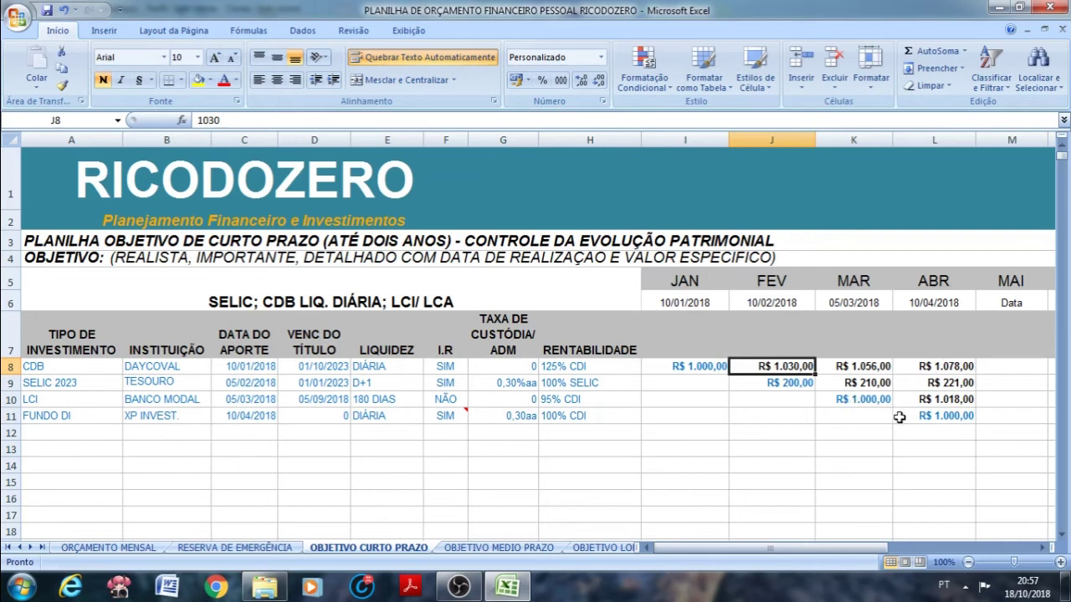
- Examine the short-term sheet's monthly investment values, the totals in row 22 and the FECHAMENTO DO ANO cell T25
click(780, 385)
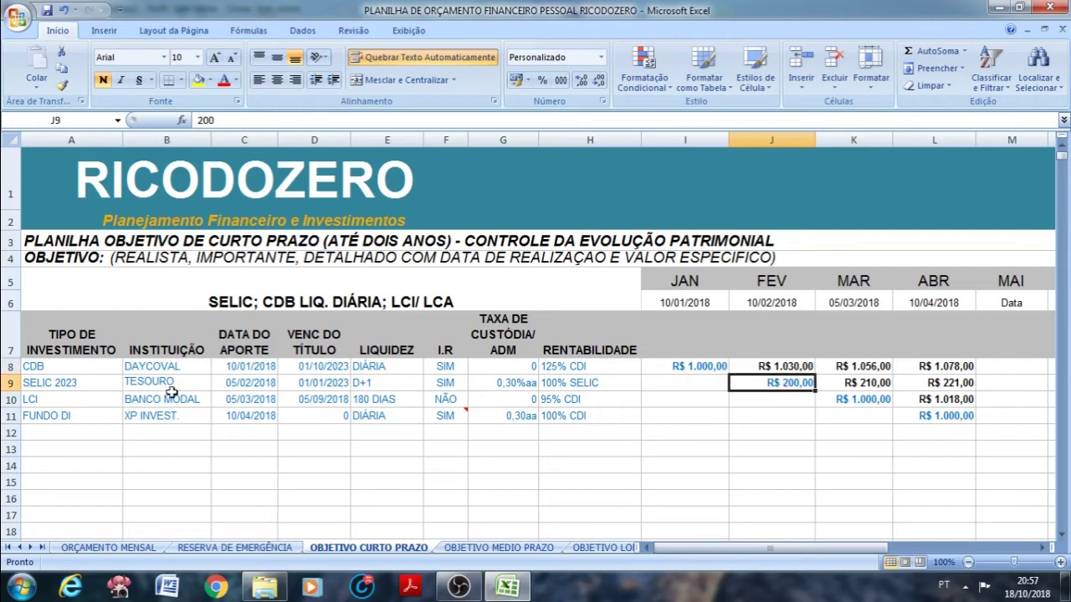
click(788, 368)
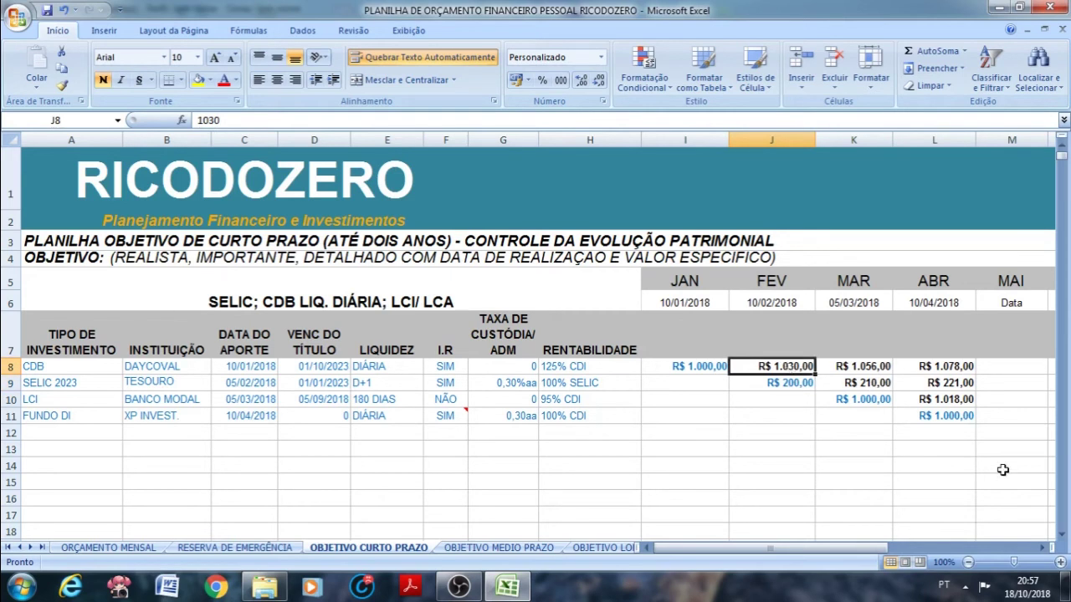
drag(1044, 548, 1044, 548)
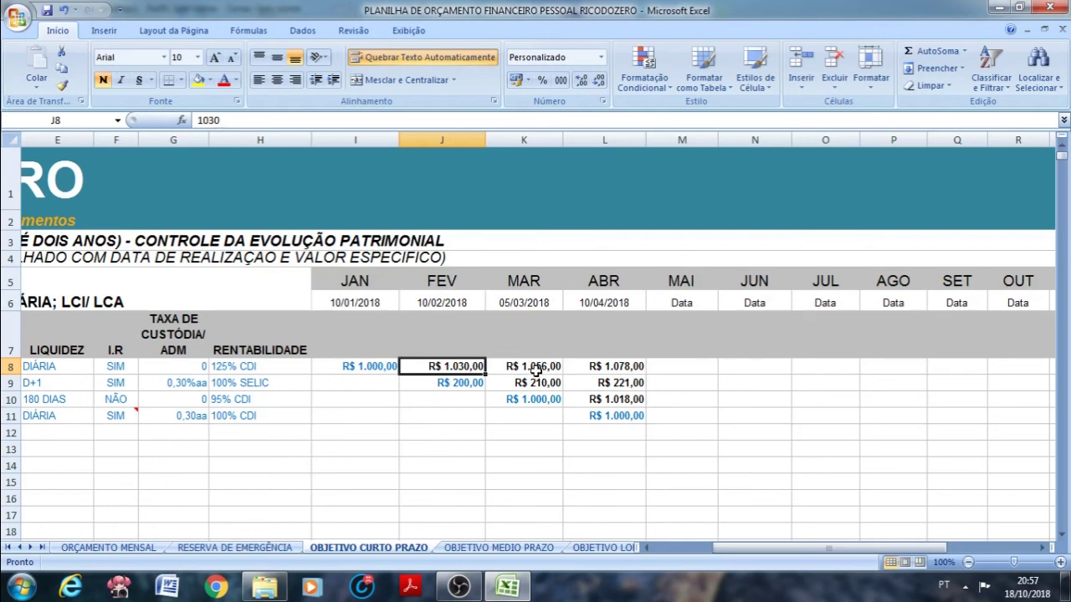
click(410, 488)
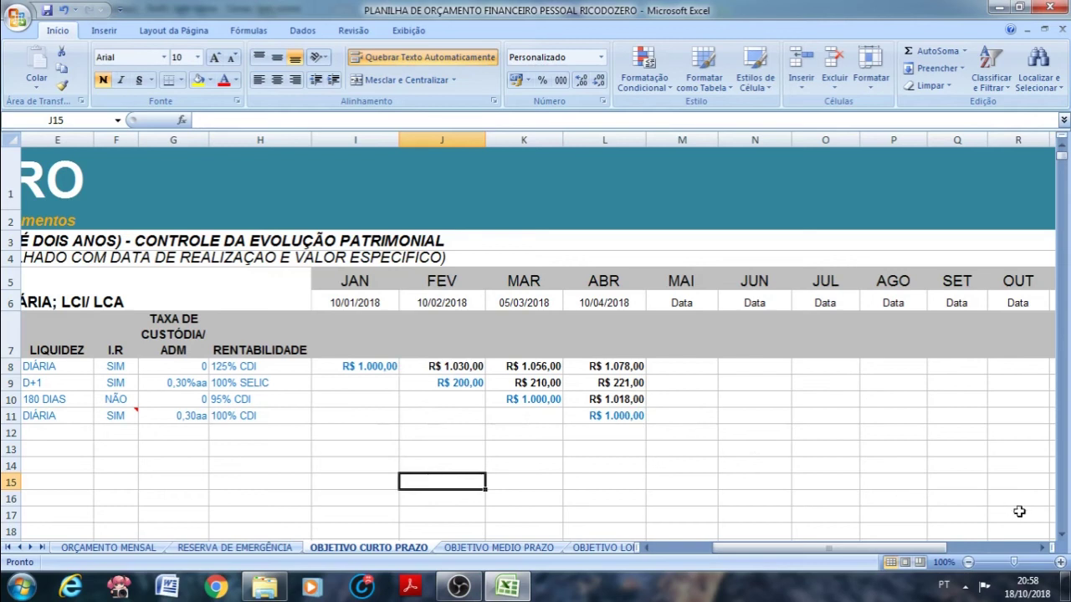
click(1062, 535)
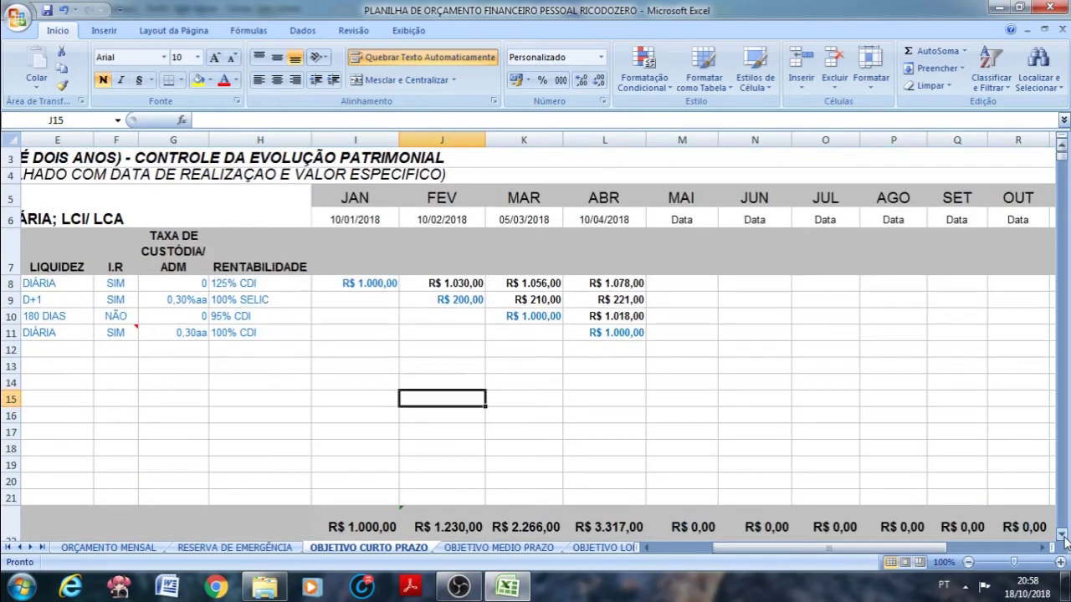
click(1062, 534)
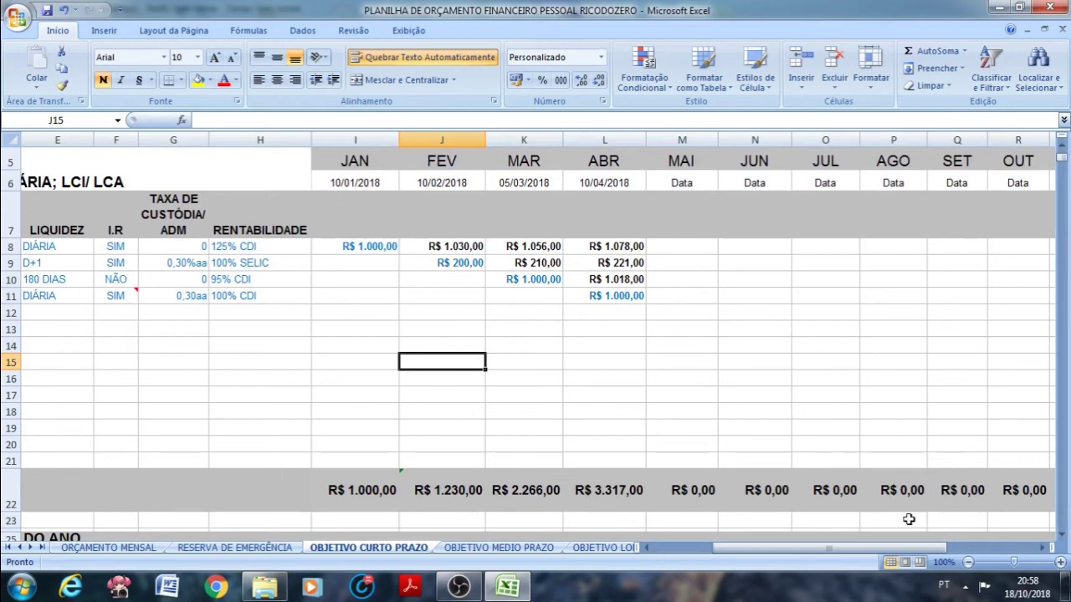
click(1061, 537)
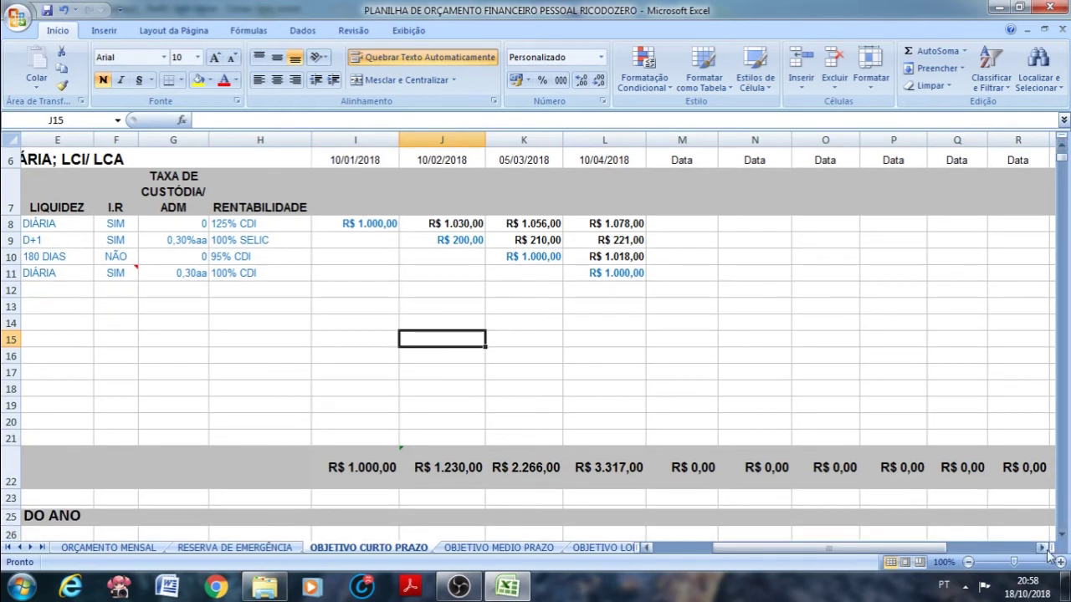
drag(1045, 548, 1044, 548)
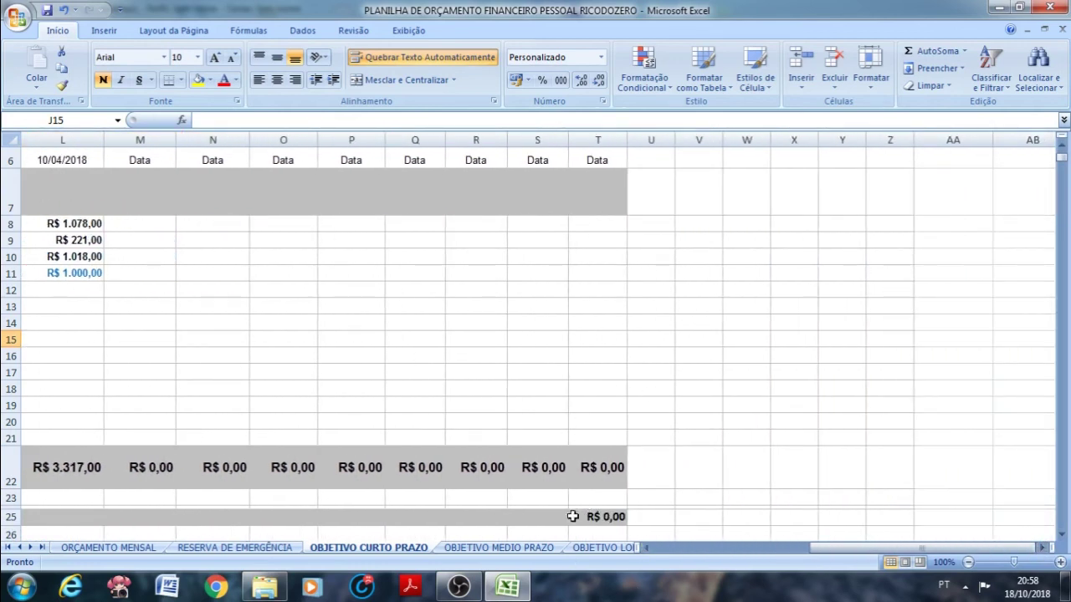
click(606, 517)
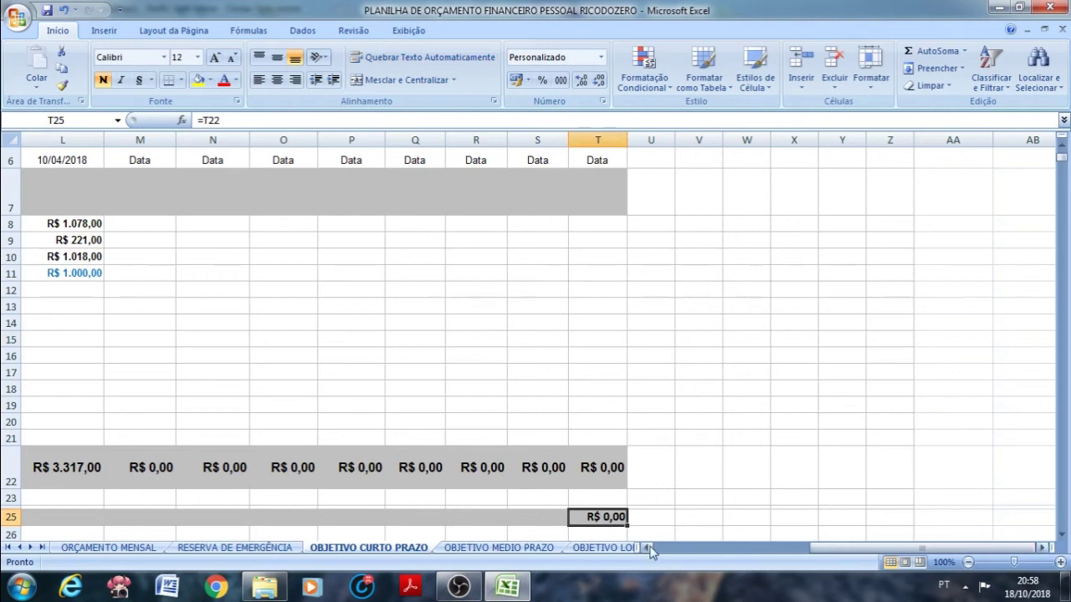
drag(648, 547, 648, 547)
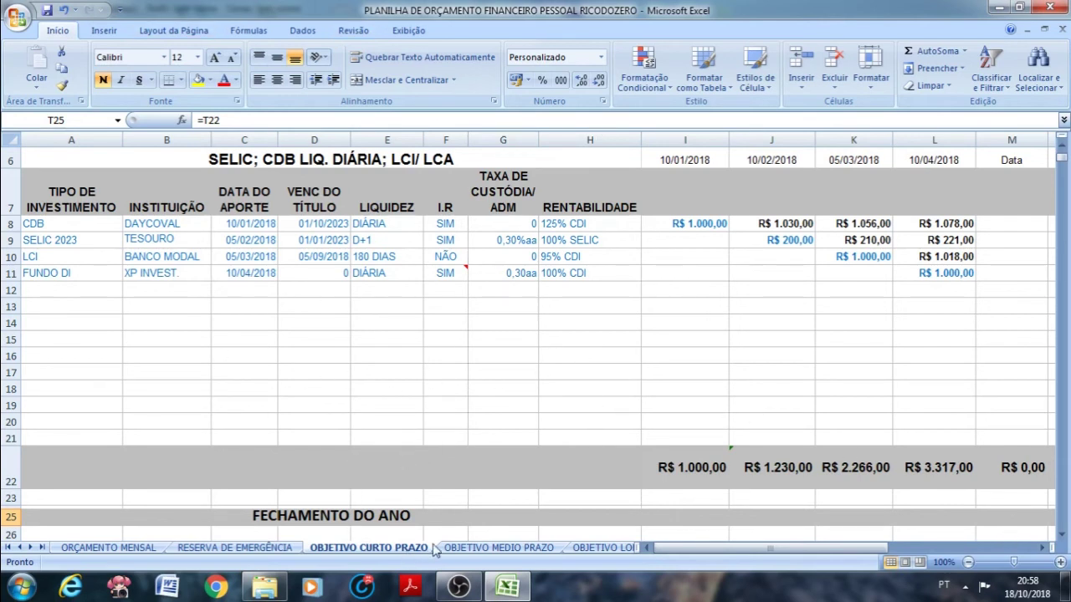
- On the OBJETIVO MEDIO PRAZO sheet, heighten rows 3 and 4 to fit the title and objective text, and select the suggested investments heading
click(477, 549)
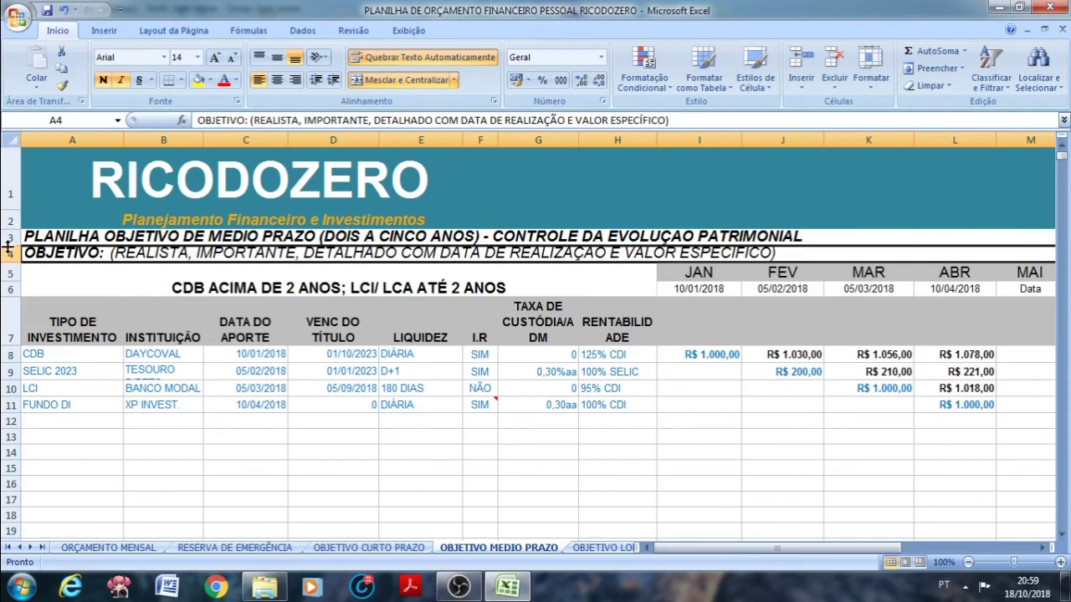
drag(7, 246, 13, 290)
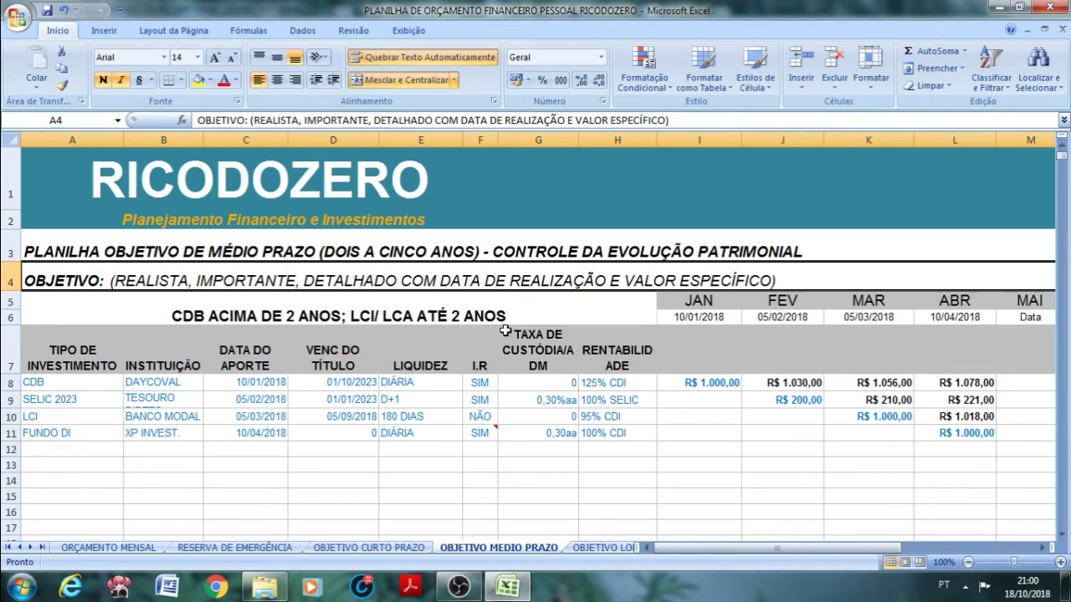
click(552, 302)
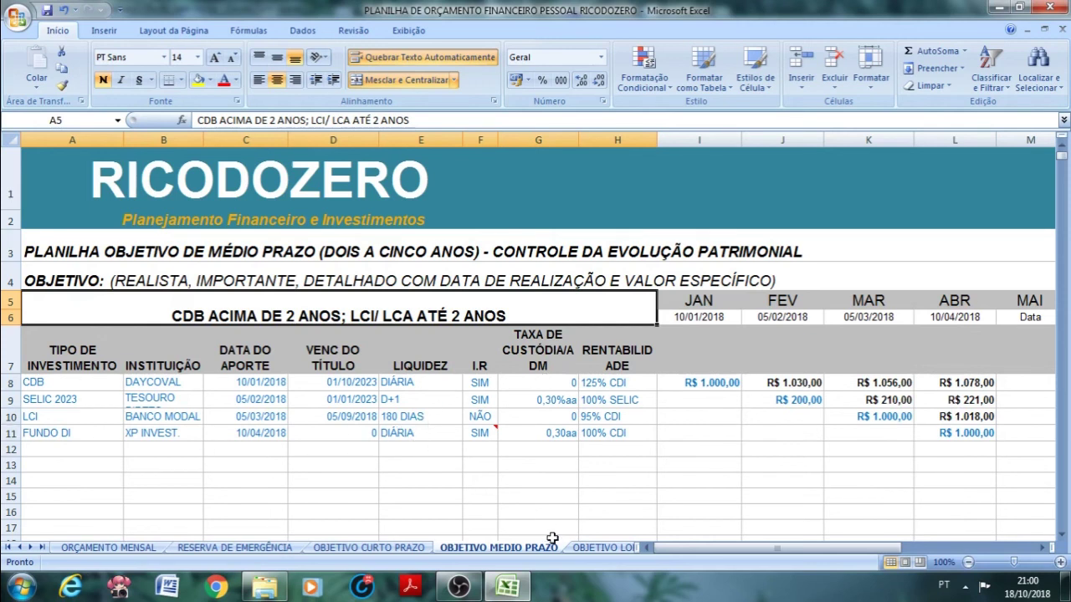
- On the OBJETIVO LONGO PRAZO sheet, increase the heights of rows 3 and 4 to fit the title and objective text
click(577, 548)
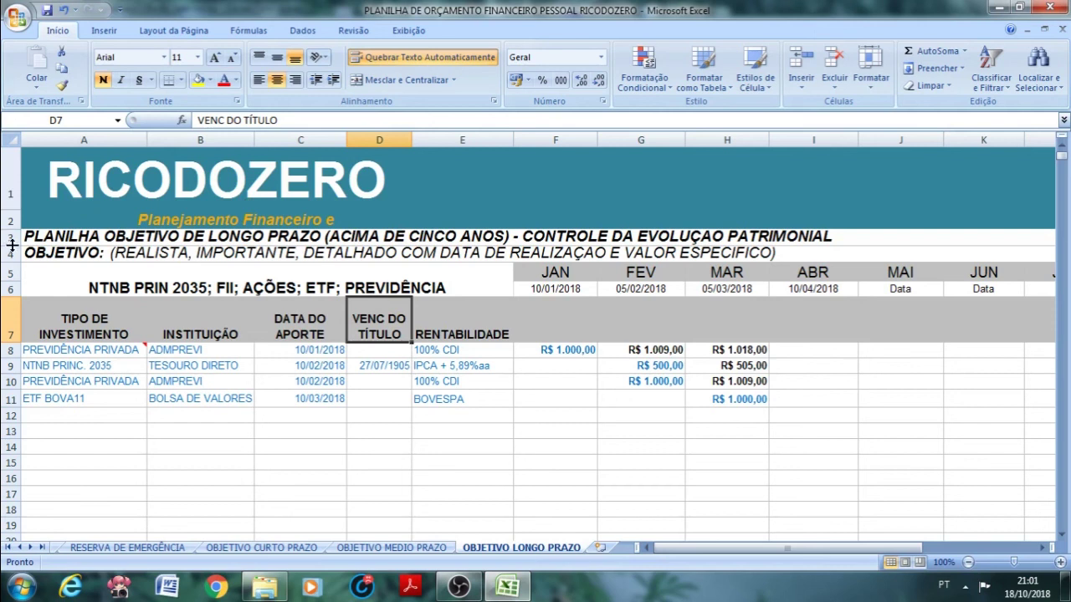
drag(12, 244, 18, 286)
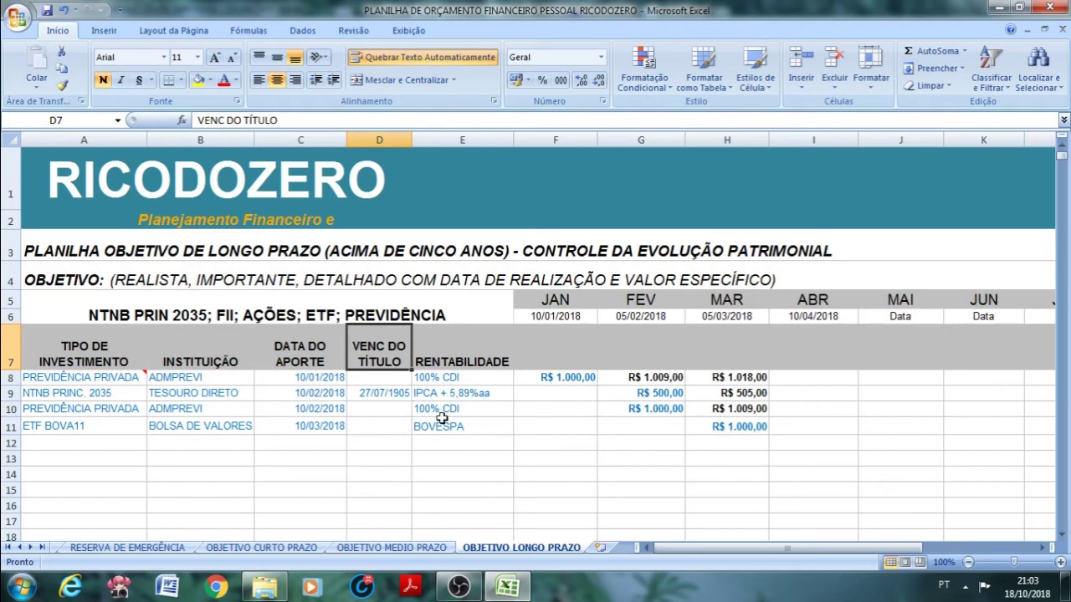
click(1060, 537)
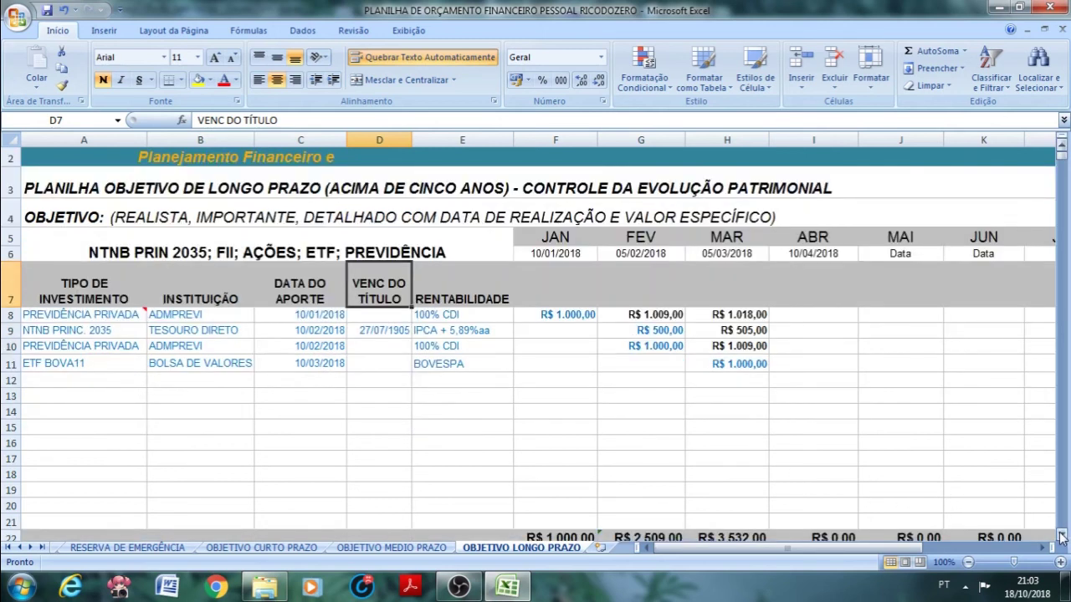
- Examine the long-term sheet's totals in row 22 and select cell K25 in the FECHAMENTO DO ANO row
double_click(1061, 537)
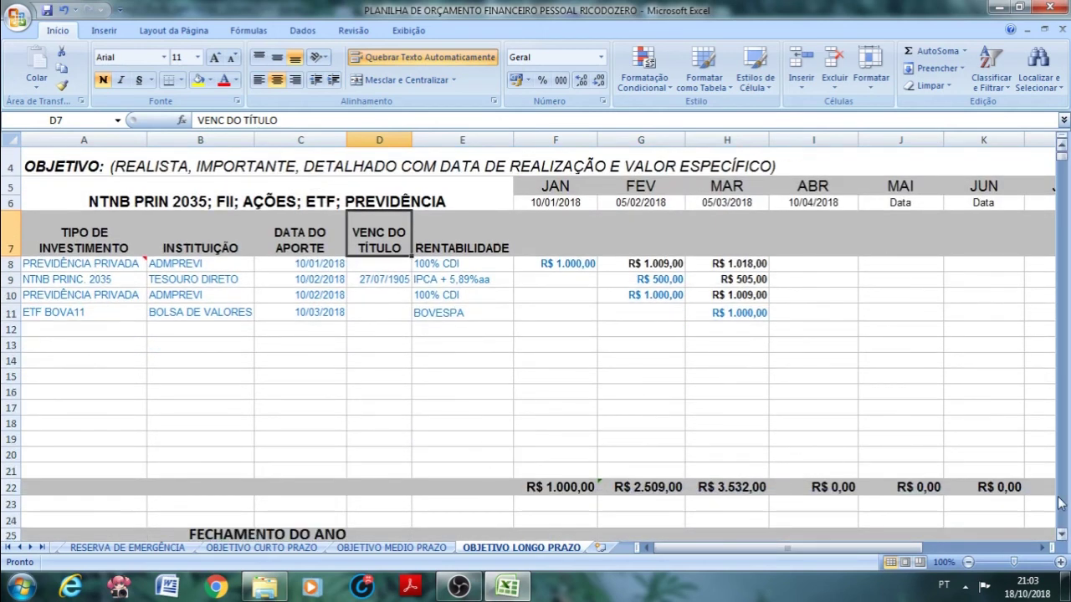
click(1061, 536)
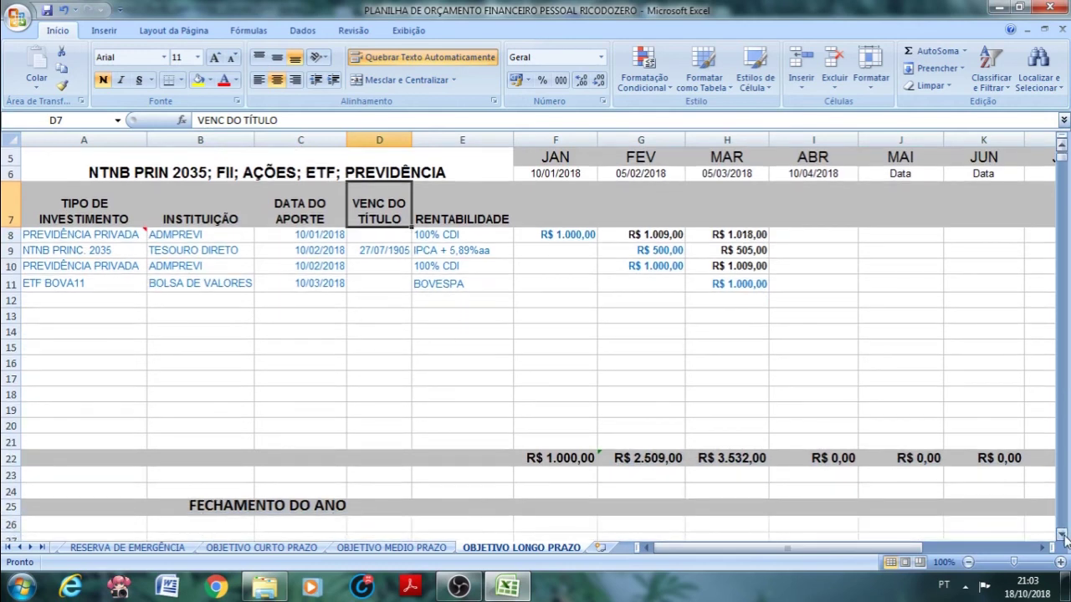
click(1007, 507)
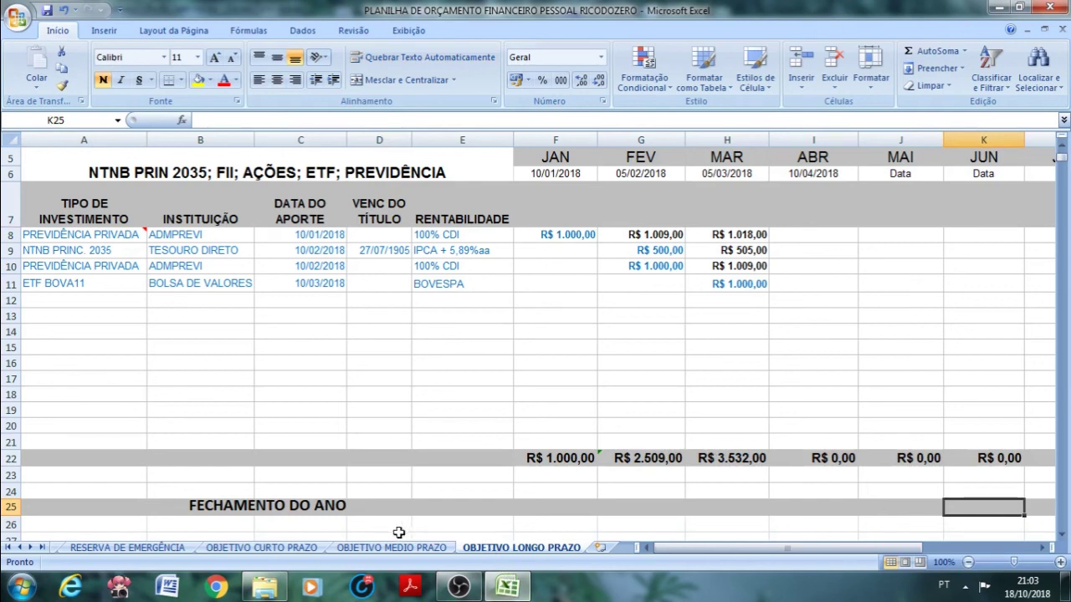
- Return to the ORÇAMENTO MENSAL sheet and view its beginning, with the RICODOZERO heading and the Receitas section
click(18, 549)
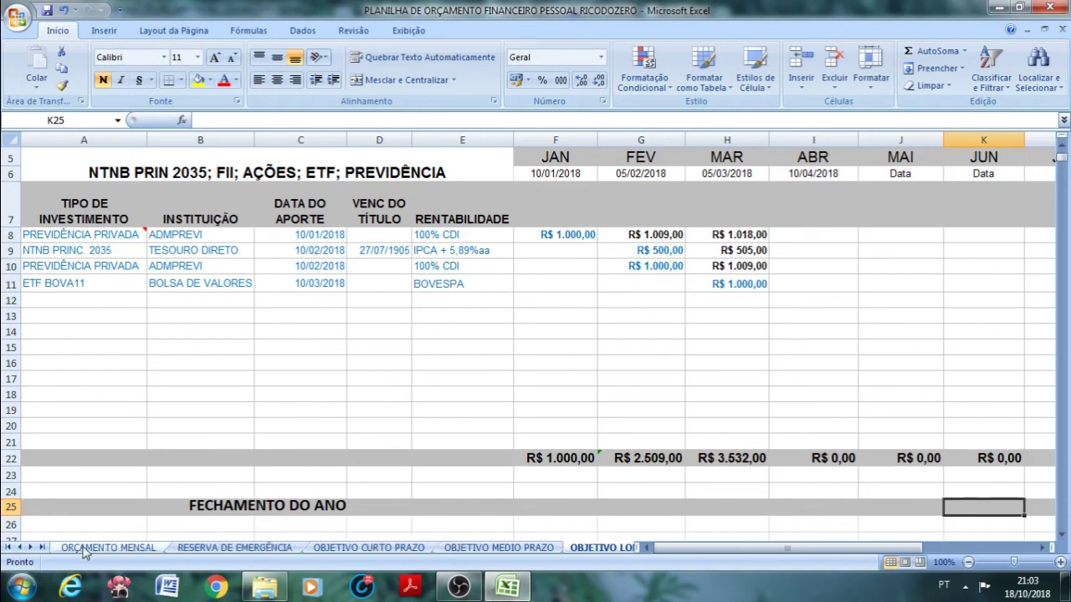
click(86, 552)
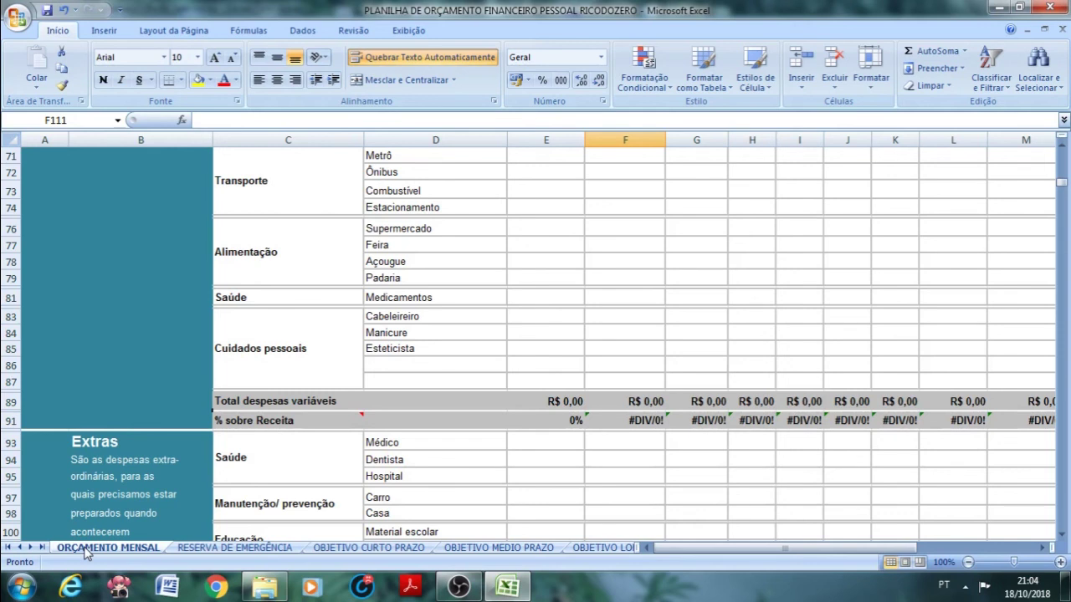
click(1060, 146)
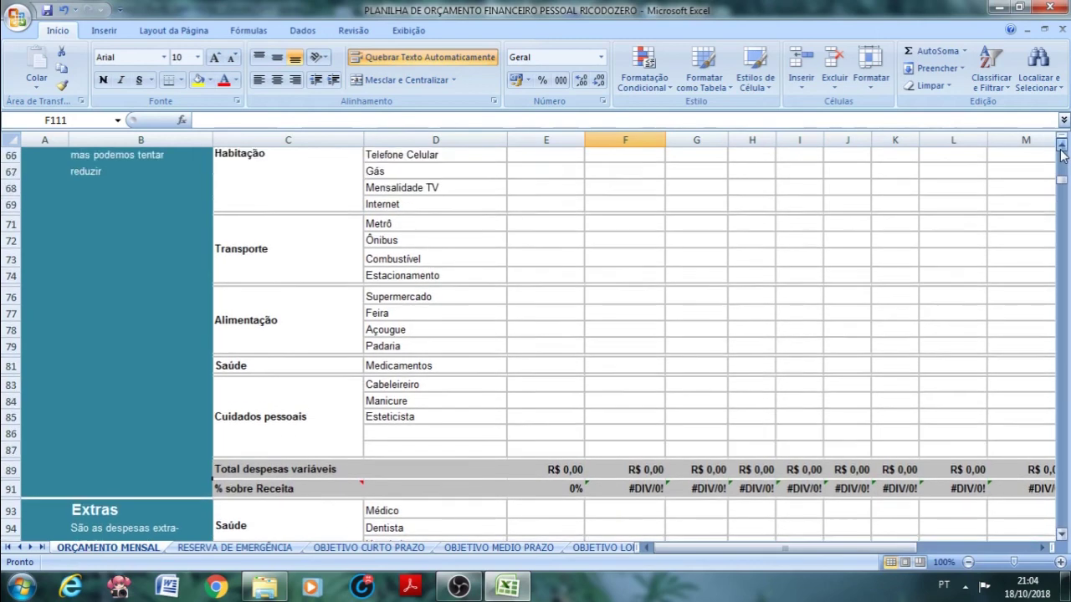
click(1061, 147)
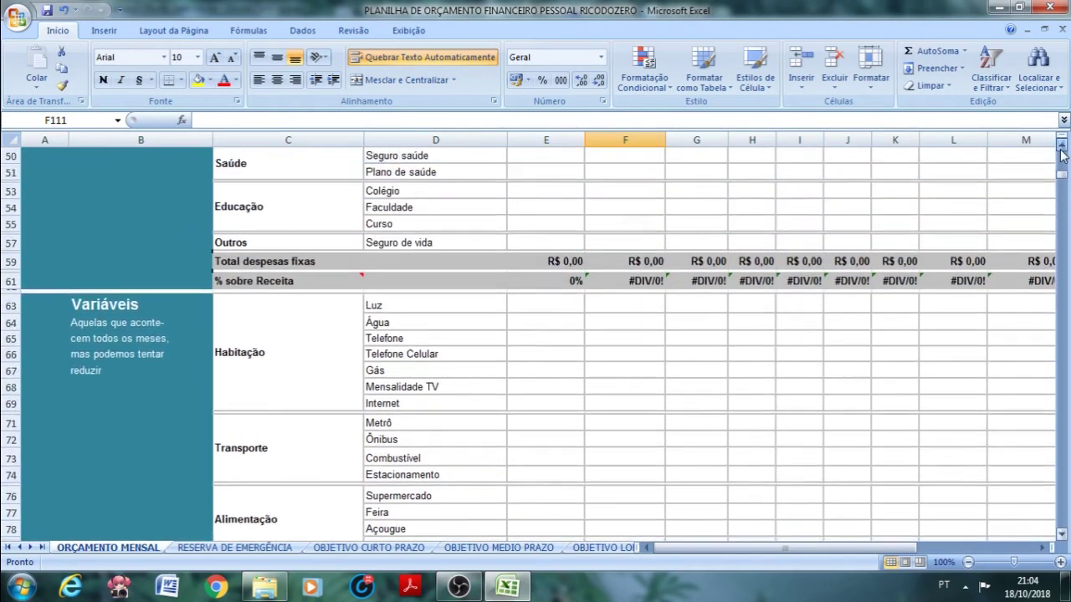
click(1061, 148)
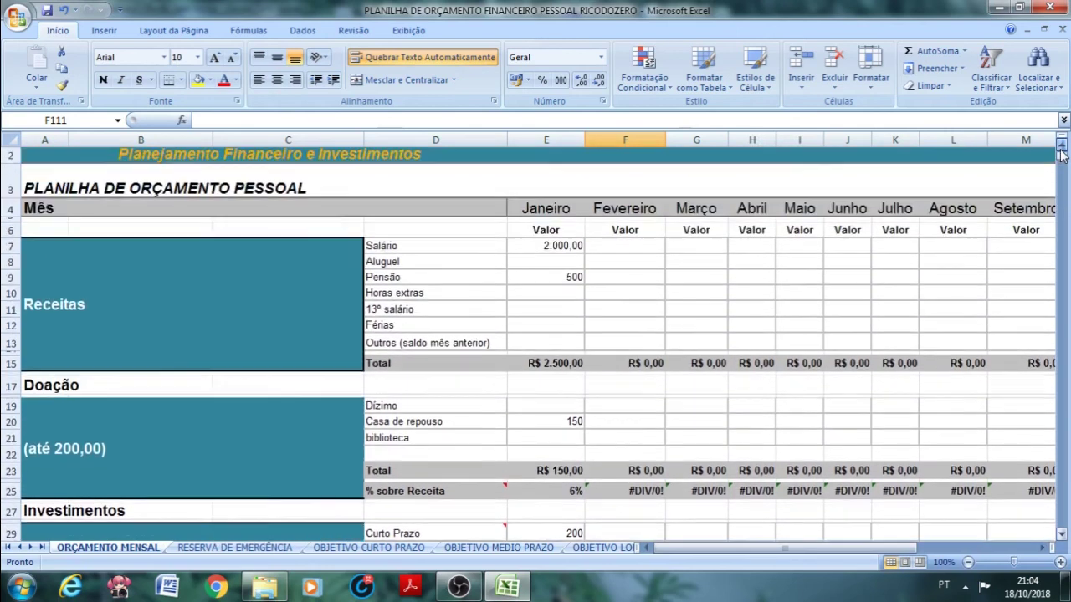
click(1061, 148)
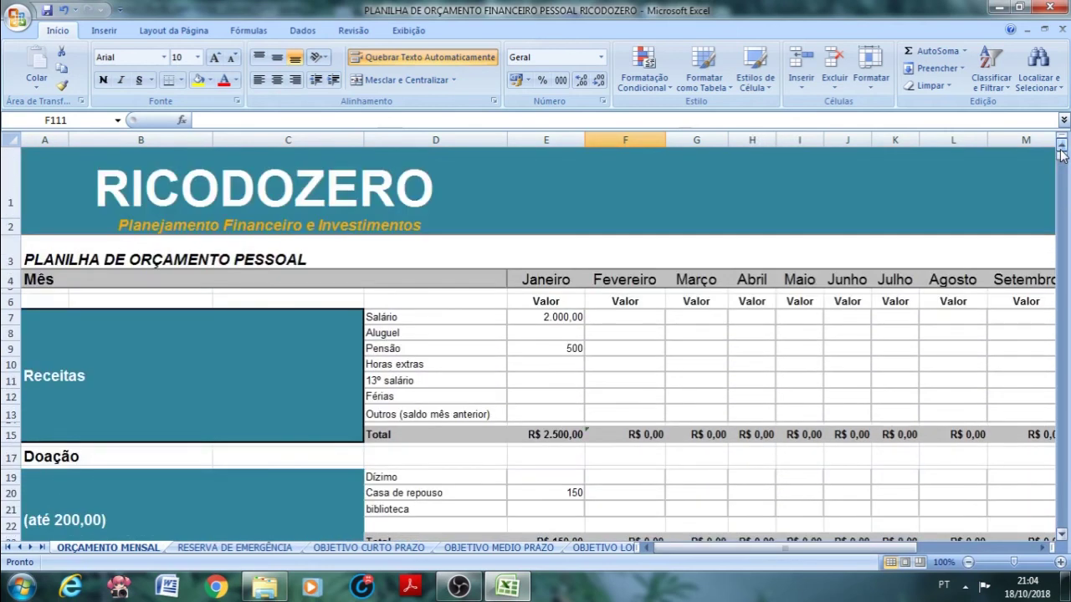